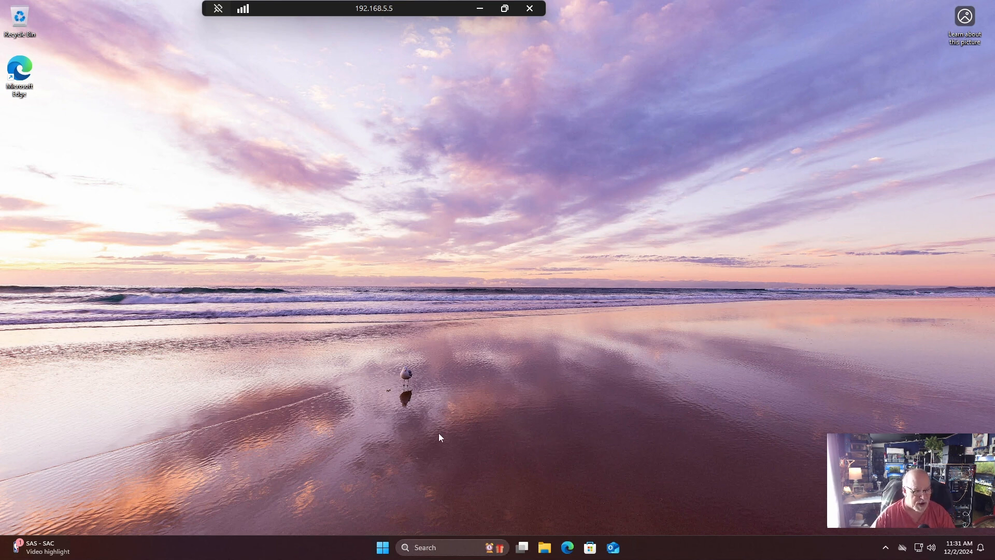
Open a Terminal window with administrator rights and approve the elevation request.
left_click(382, 550)
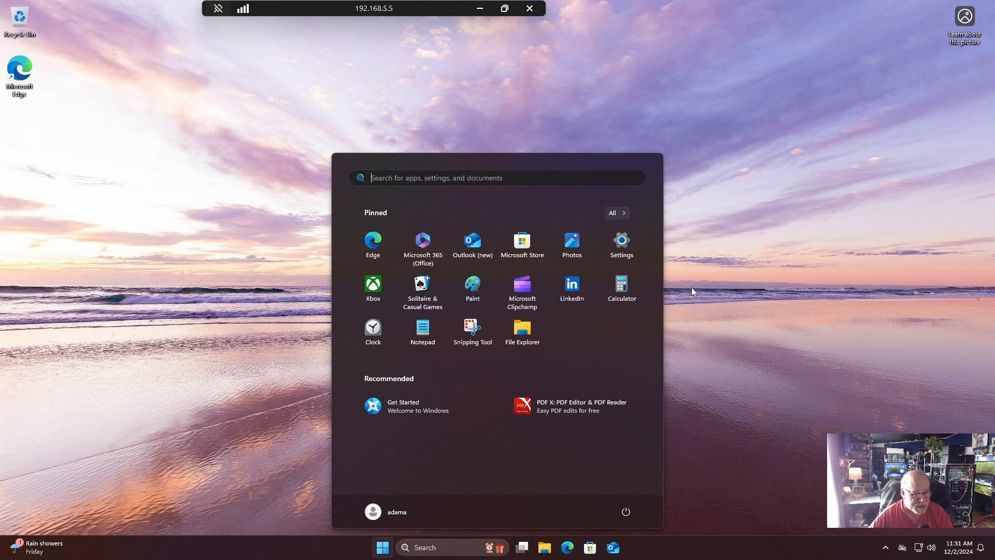
left_click(778, 291)
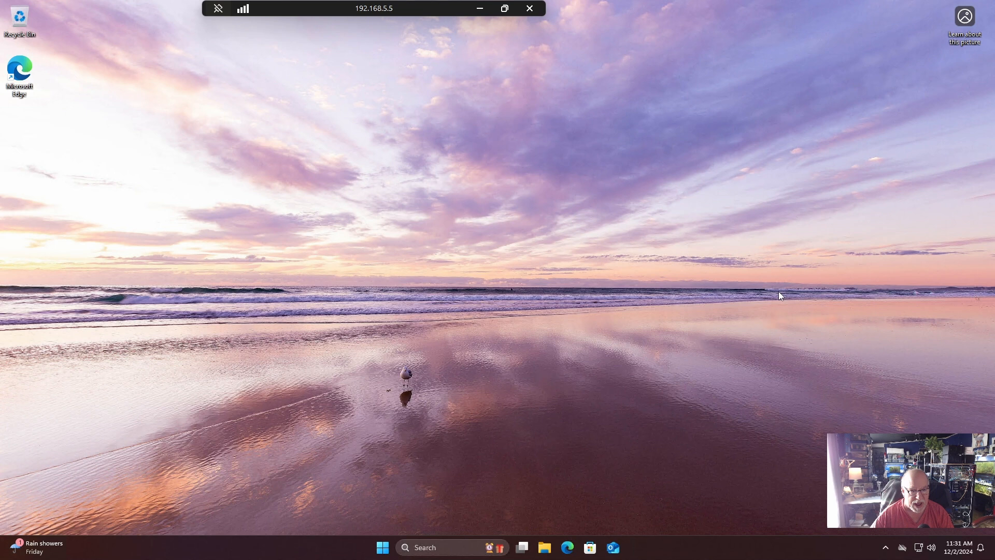
right_click(383, 548)
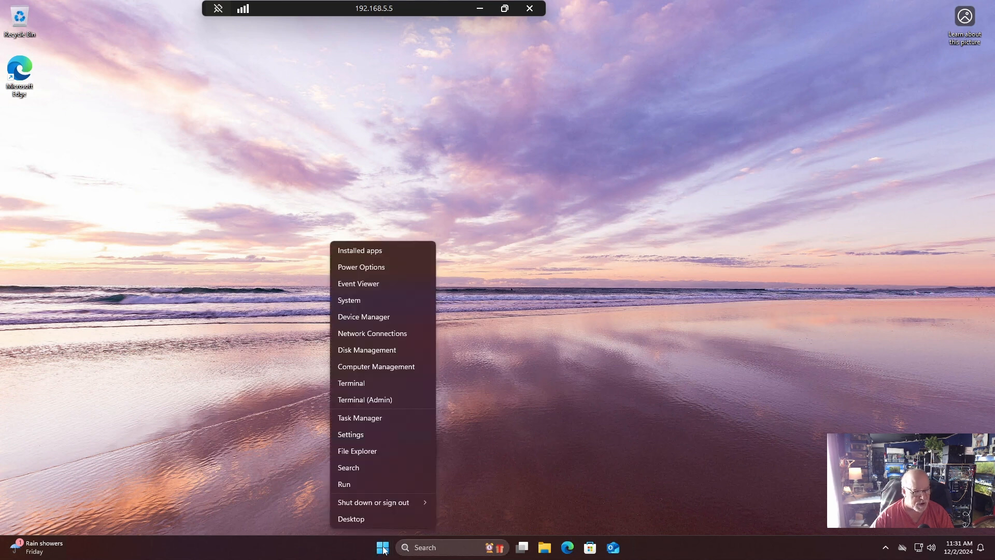
left_click(393, 400)
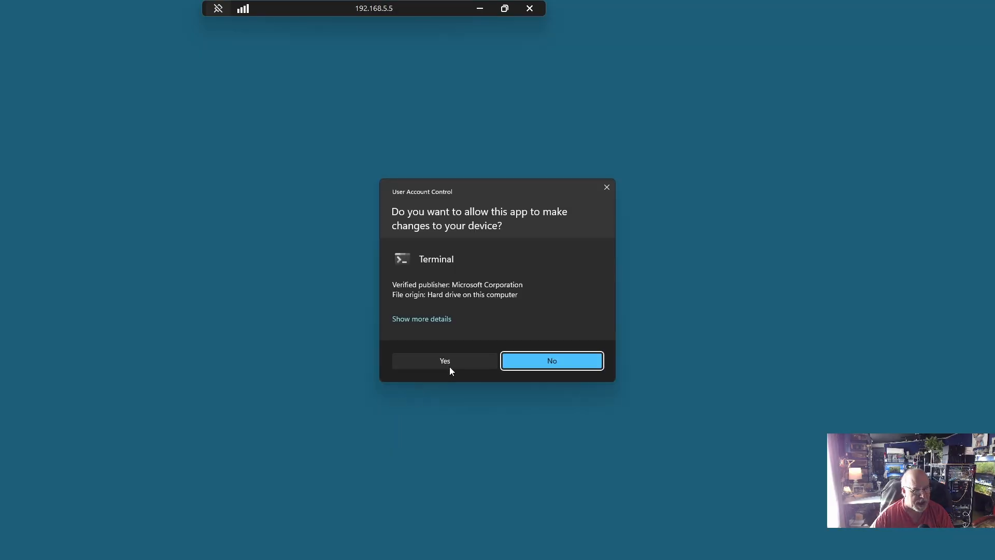
left_click(450, 364)
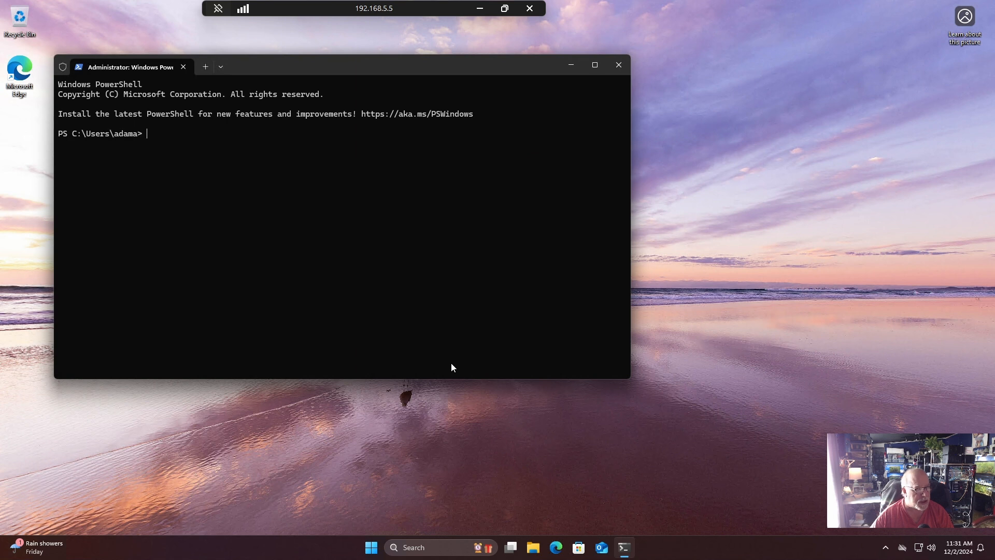
Check the network adapters' addresses with the ipconfig command, and close the terminal.
type("ip")
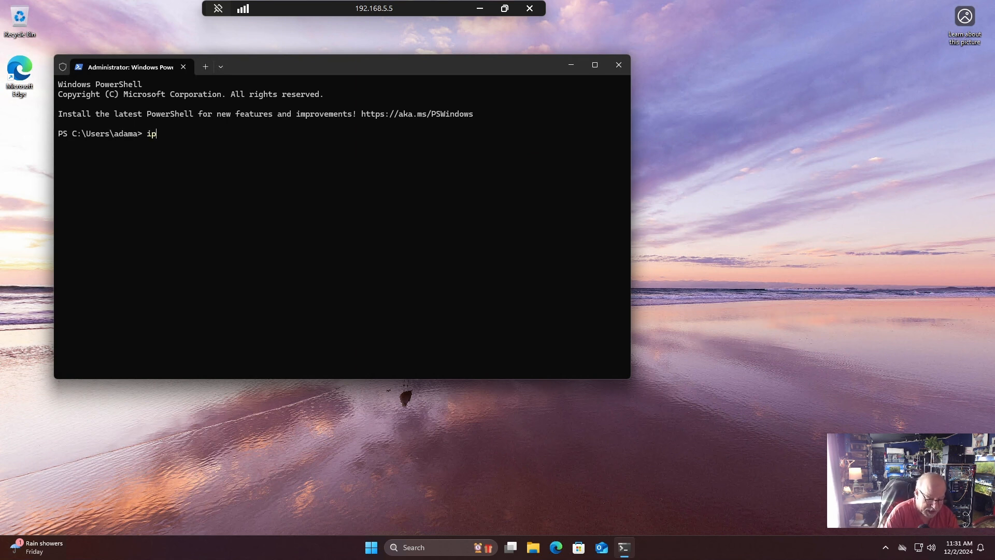
type("config")
key("Return")
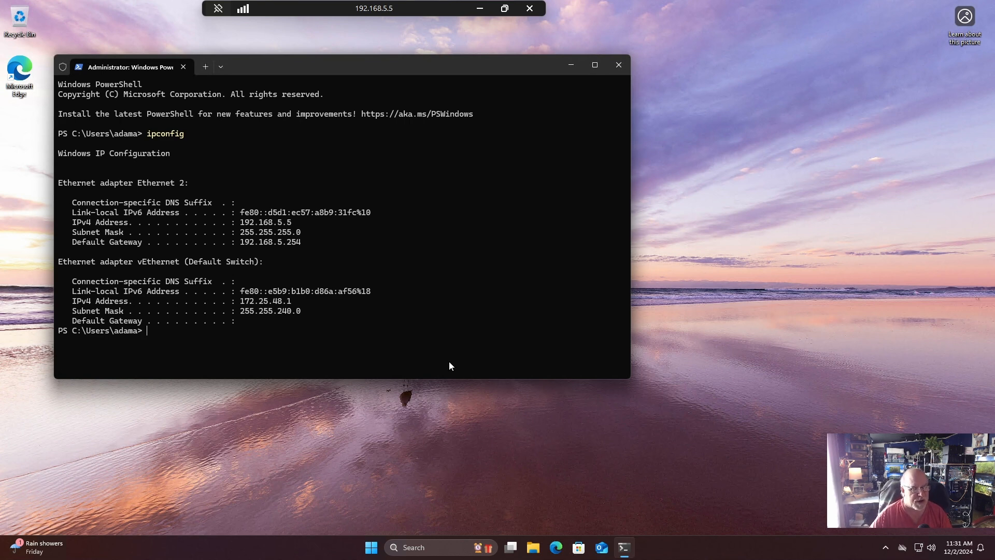
left_click(620, 65)
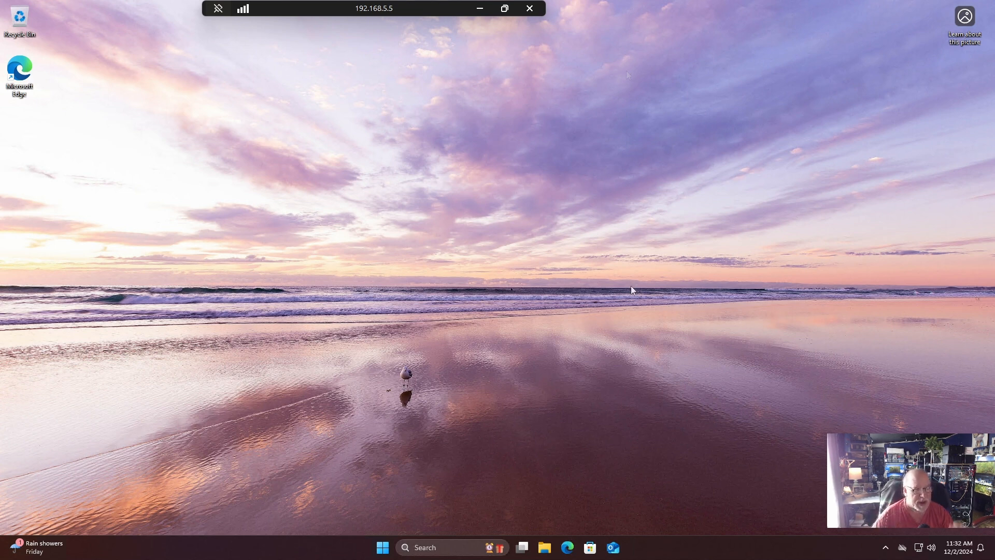
Open the About page of the system settings to review the device and Windows specifications.
right_click(383, 551)
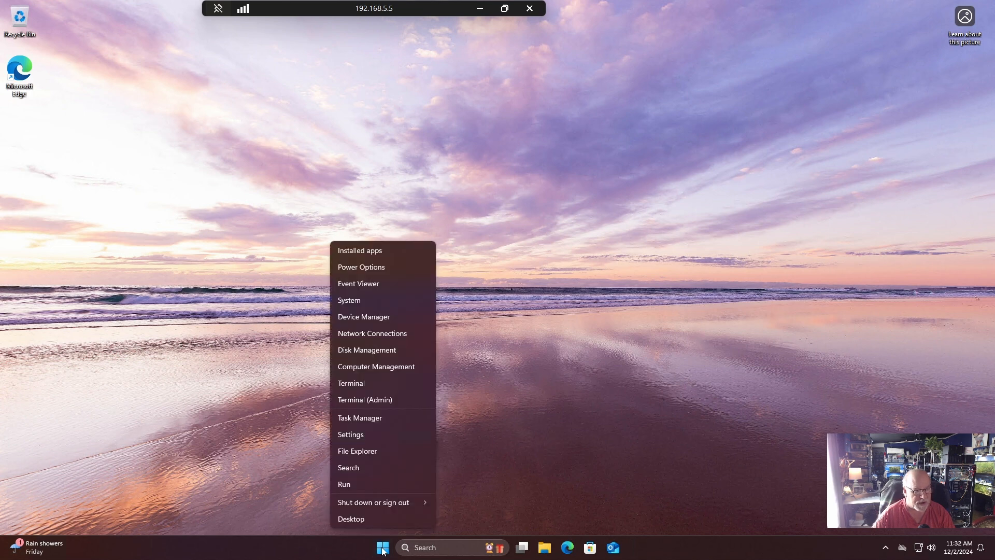
left_click(369, 436)
left_click(88, 149)
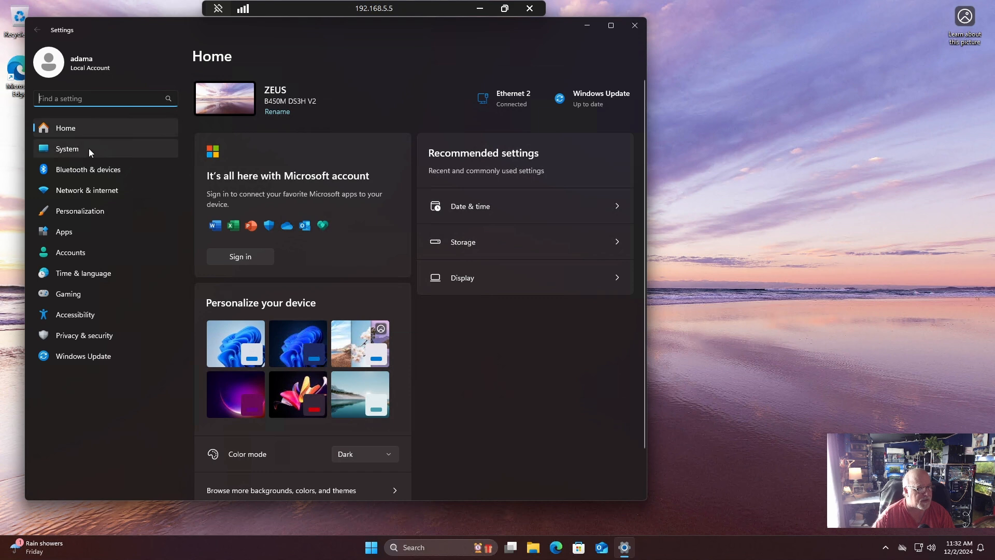
scroll(453, 306, "down", 6)
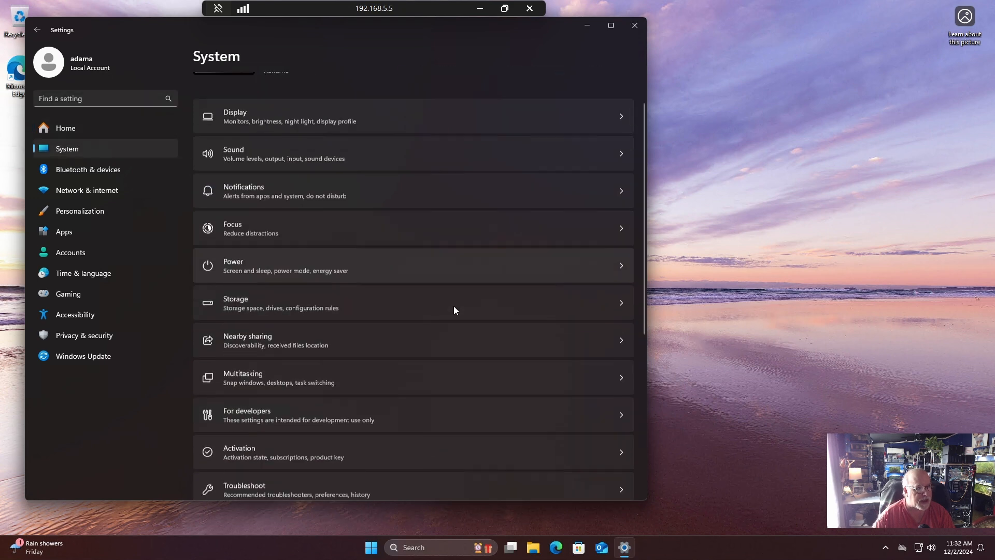
left_click(293, 466)
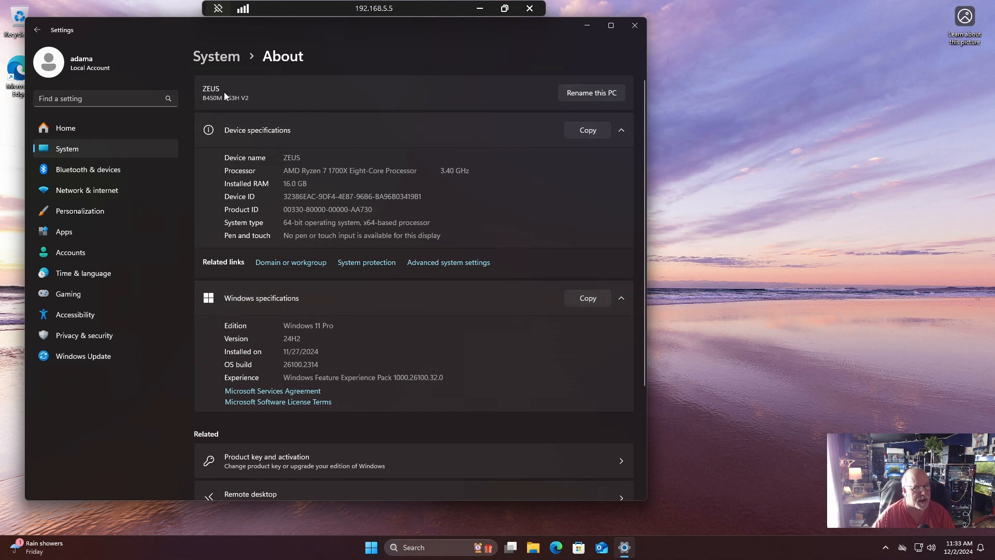
left_click(592, 95)
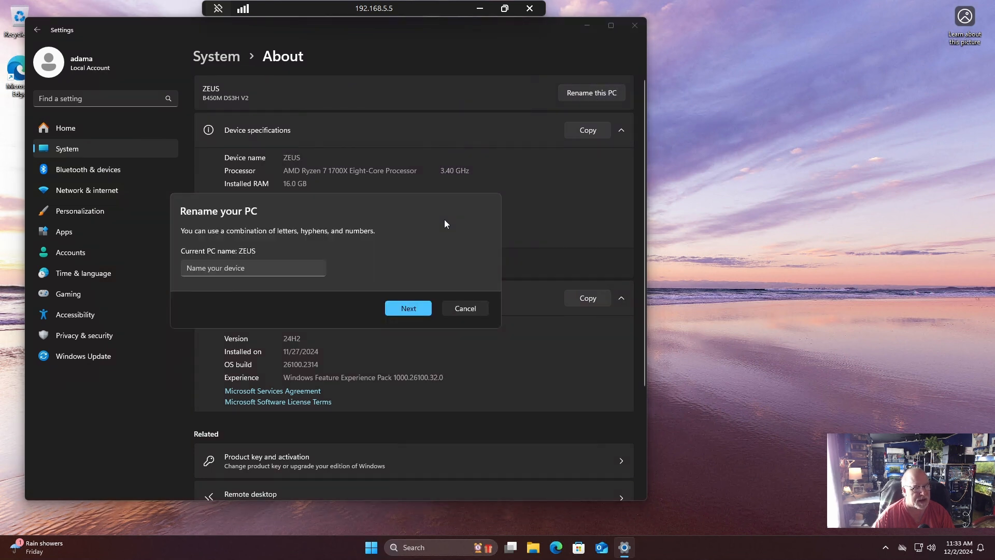
left_click(254, 268)
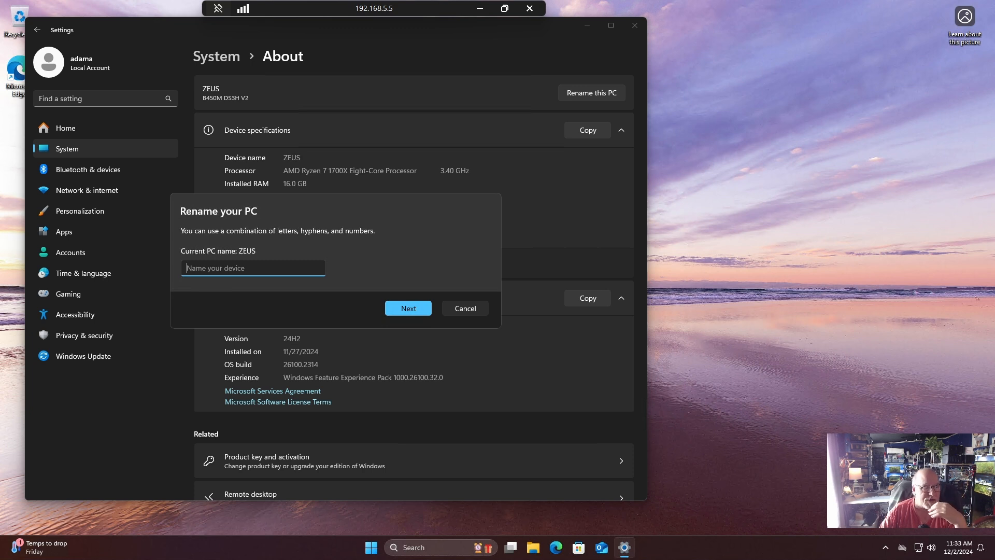
left_click(470, 307)
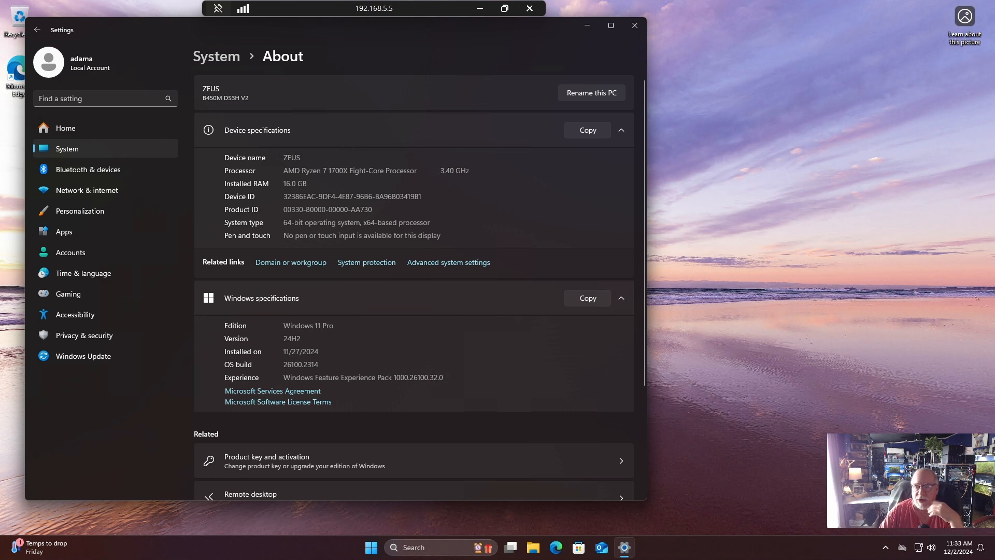
Check the computer's workgroup name in System Properties and close the dialog without changes.
left_click(307, 264)
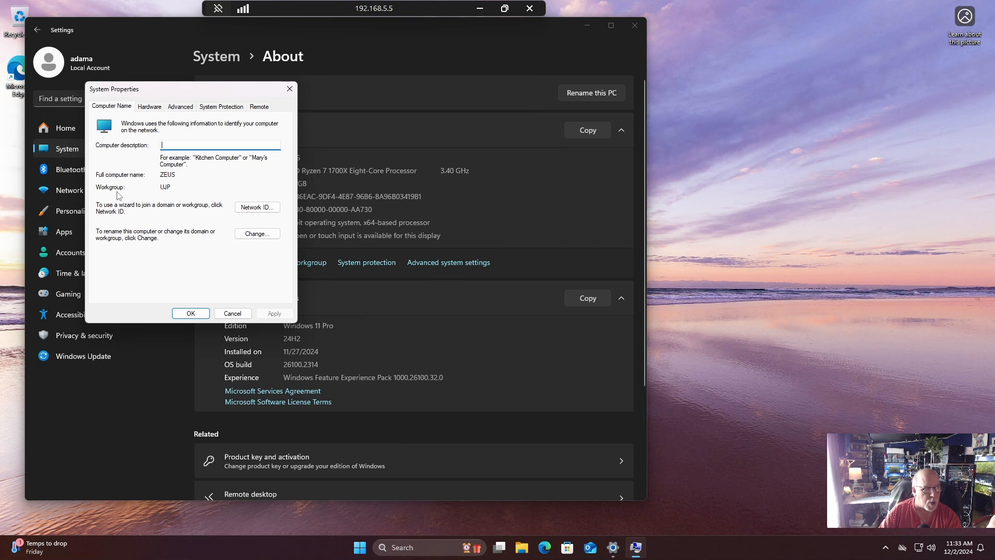
double_click(165, 187)
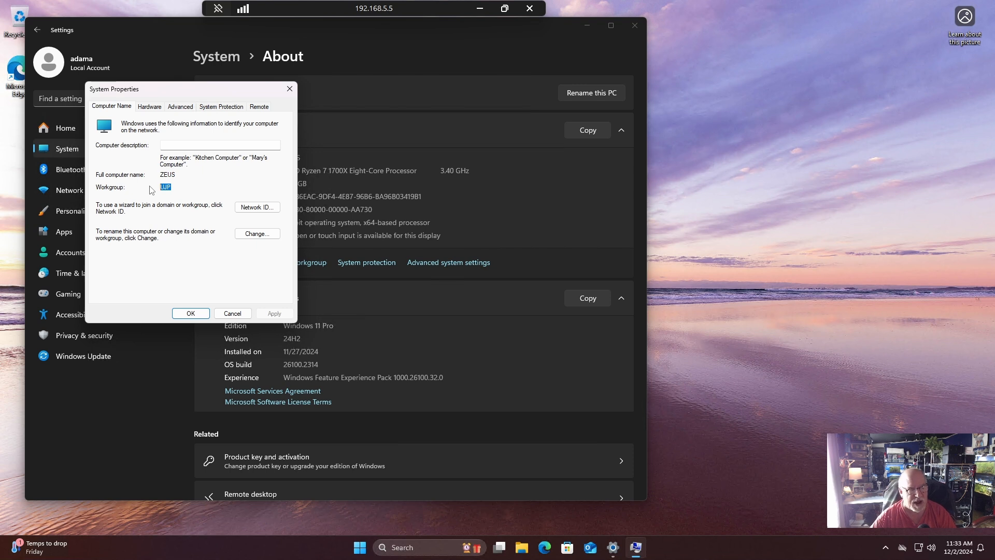
left_click(232, 314)
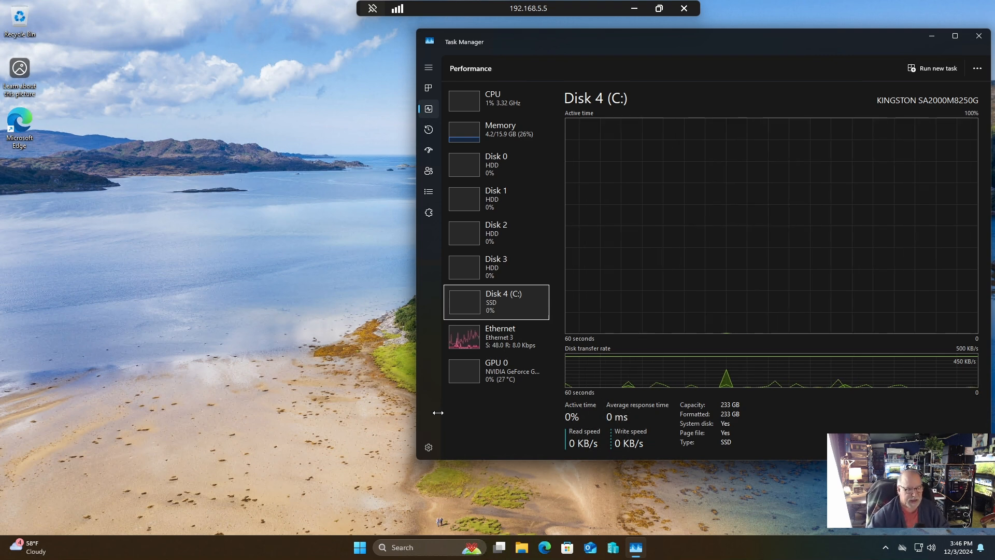
Open the Storage Spaces page within the advanced storage settings of the system.
left_click(361, 550)
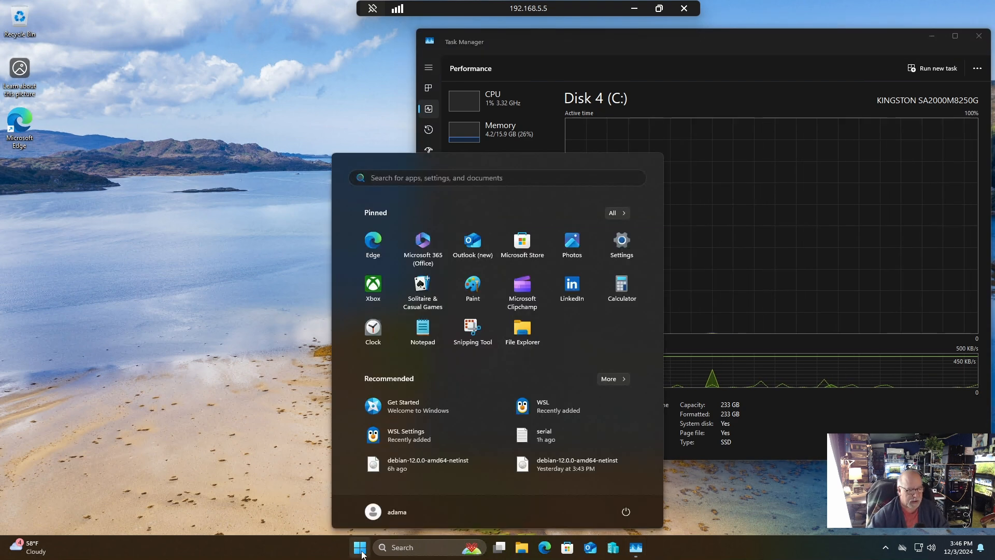
left_click(622, 243)
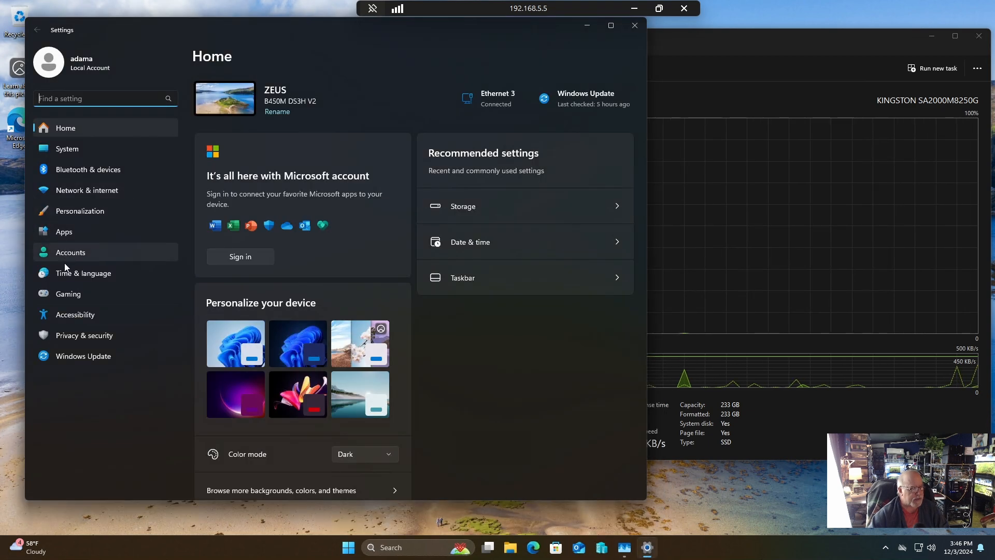
left_click(64, 154)
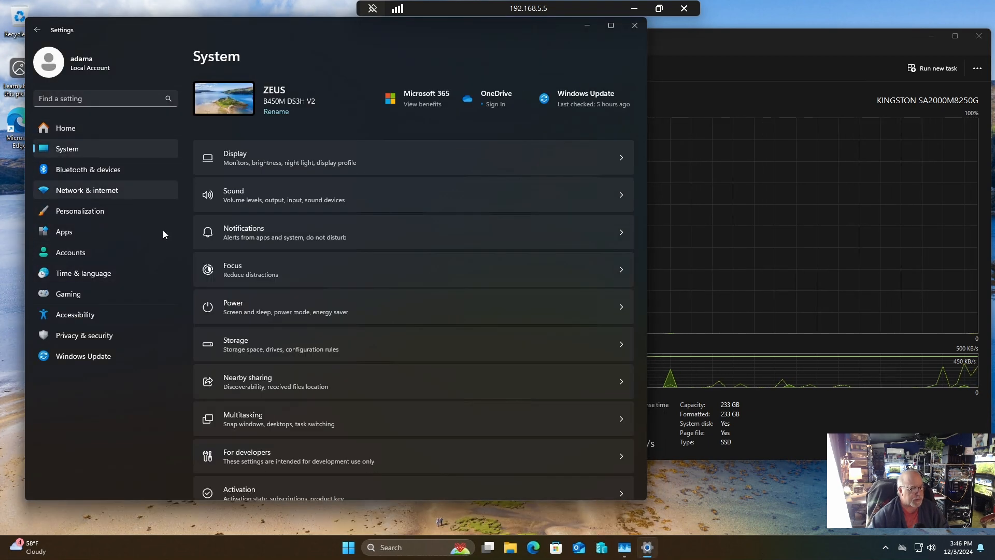
left_click(277, 349)
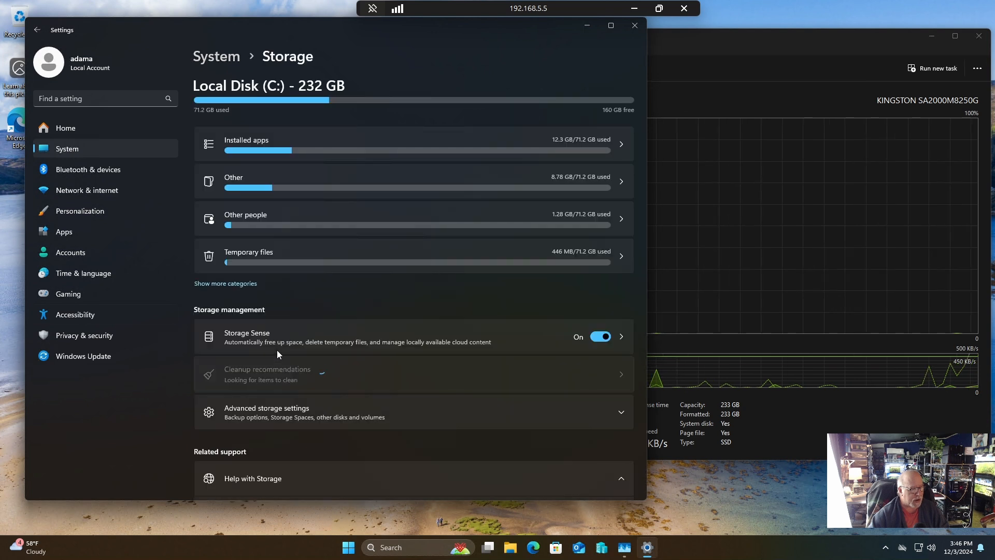
left_click(282, 414)
scroll(285, 469, "down", 1)
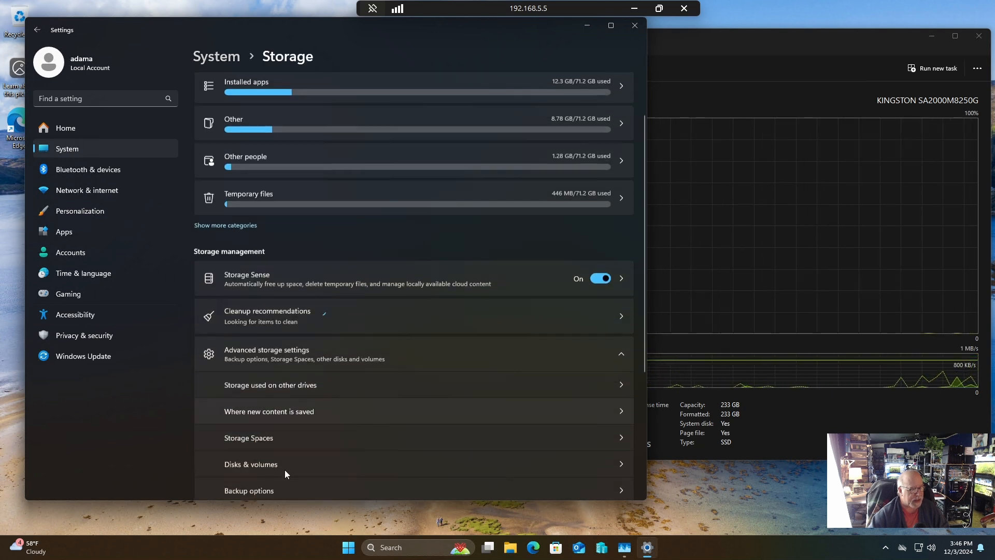
left_click(280, 435)
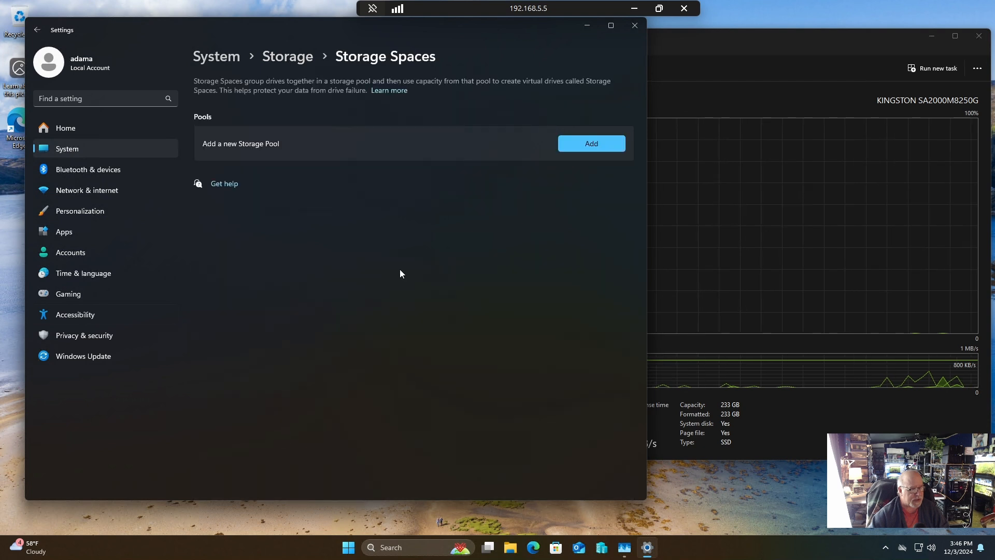
Create a new storage pool named Storage pool from all available disks, Disk 0 through Disk 3.
left_click(584, 143)
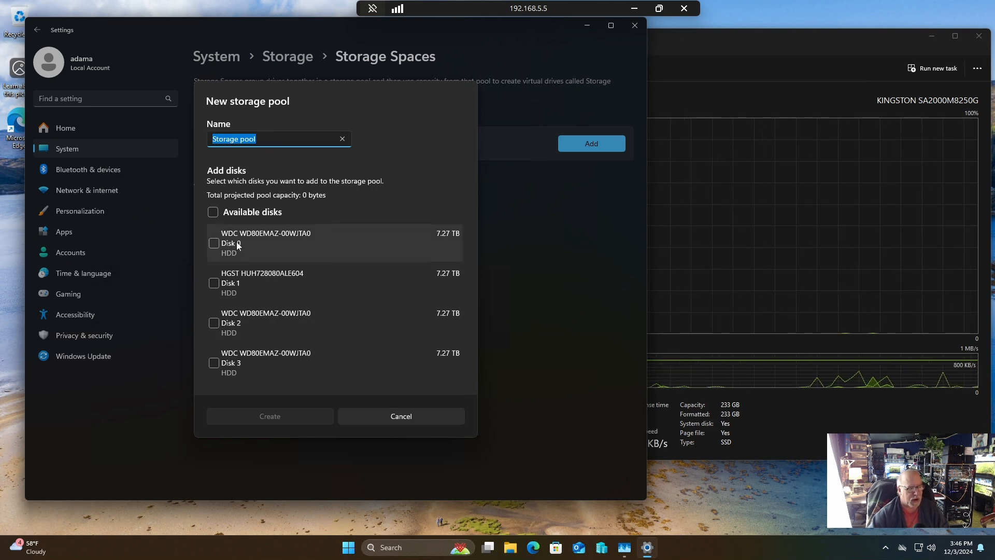
left_click(213, 212)
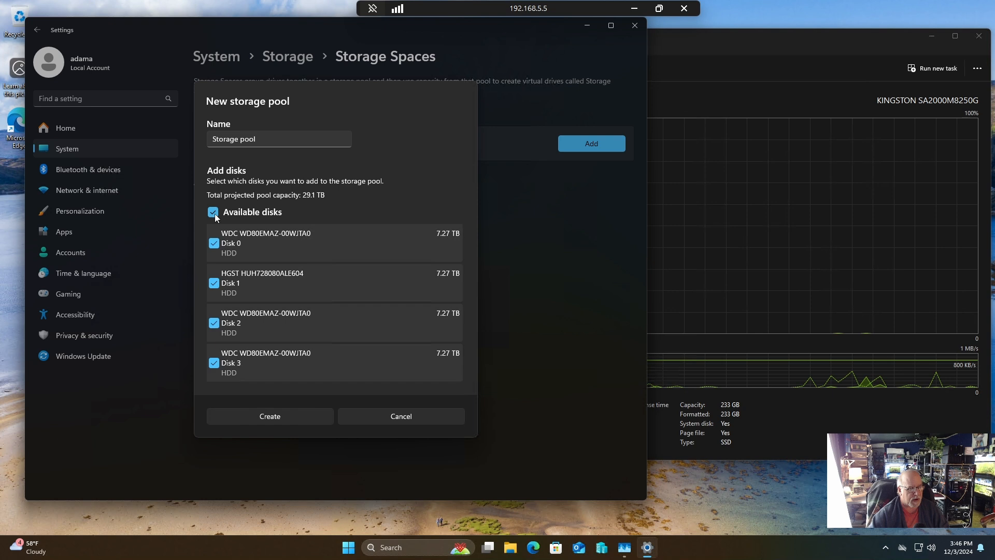
left_click(279, 415)
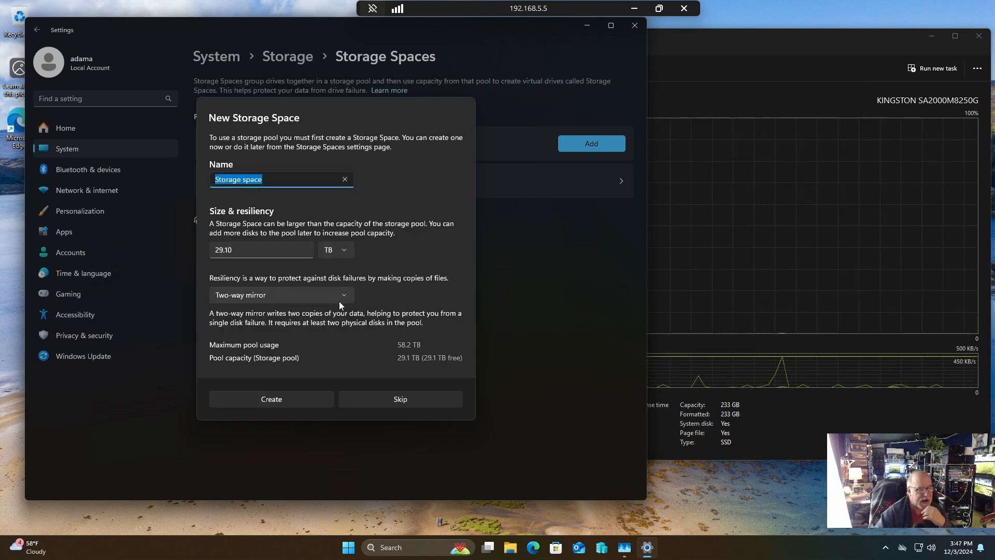
Create a storage space in the new pool with Simple (no resiliency) as its resiliency type.
left_click(350, 295)
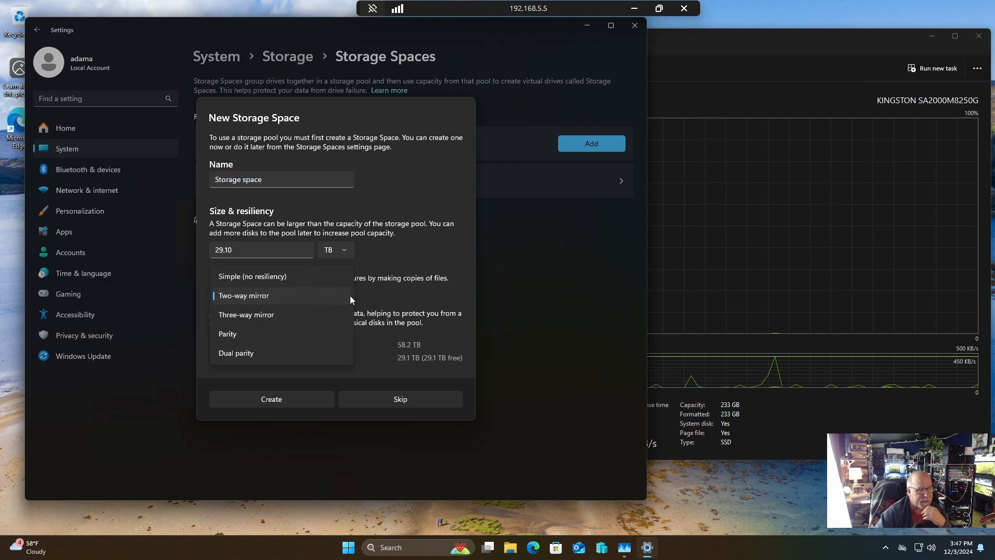
left_click(268, 274)
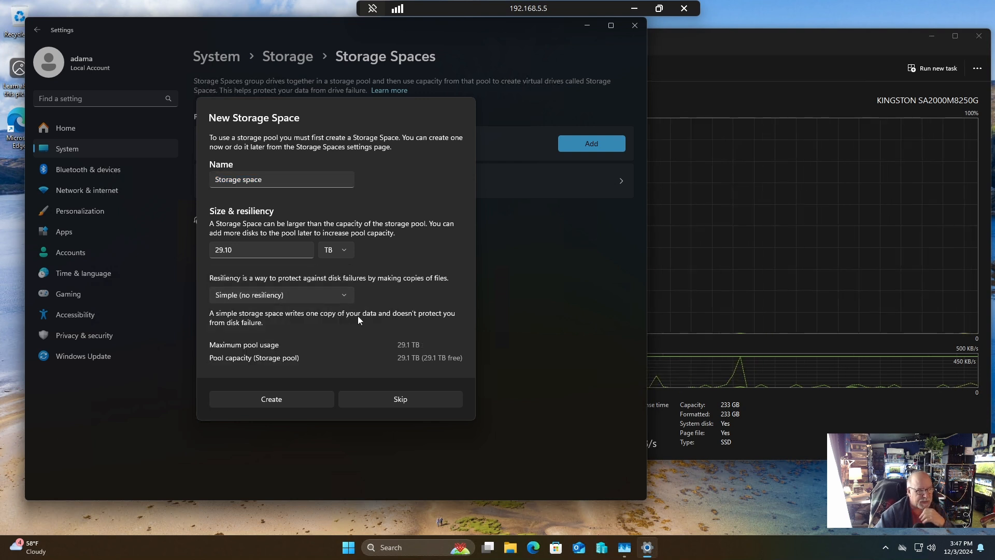
left_click(310, 399)
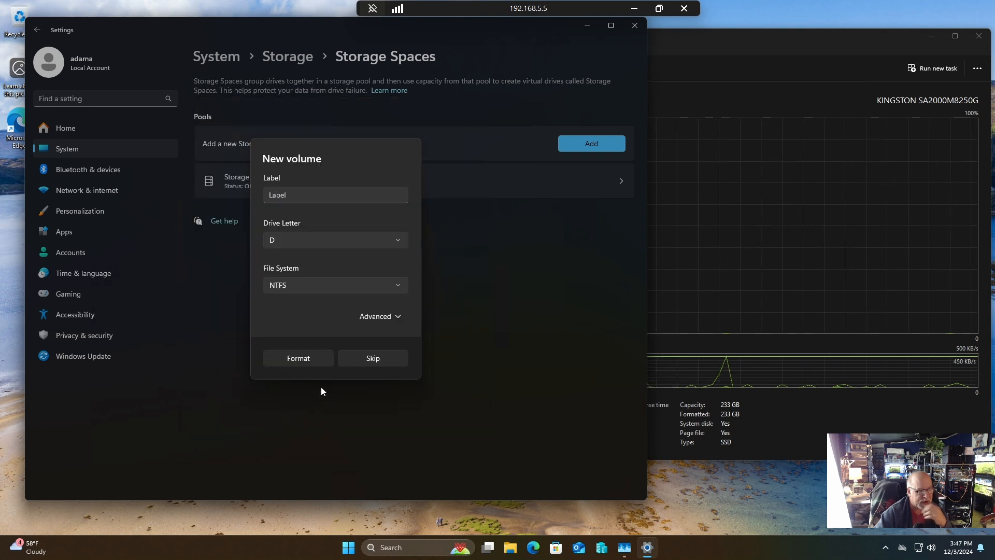
Format the new volume with drive letter P and the NTFS file system.
left_click(400, 241)
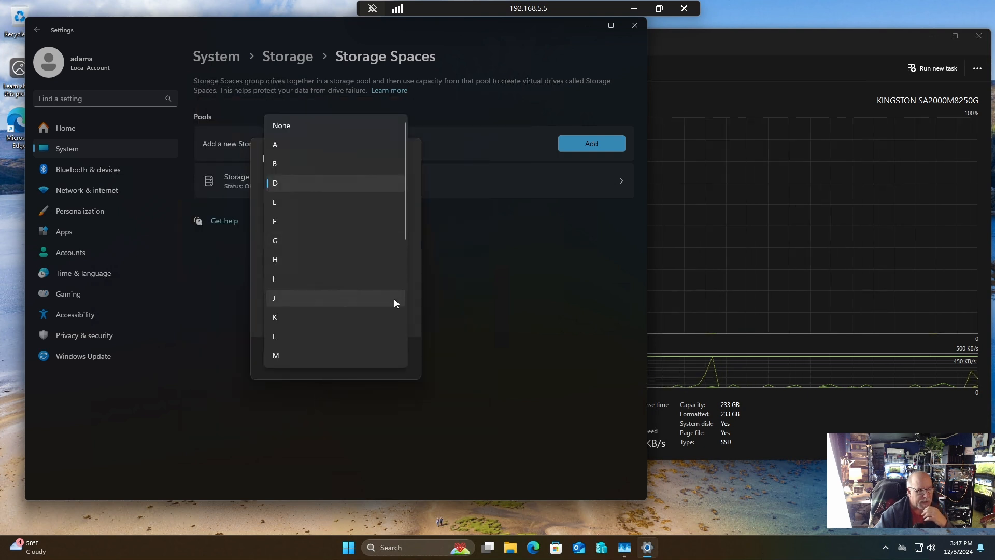
scroll(410, 332, "down", 2)
left_click(361, 338)
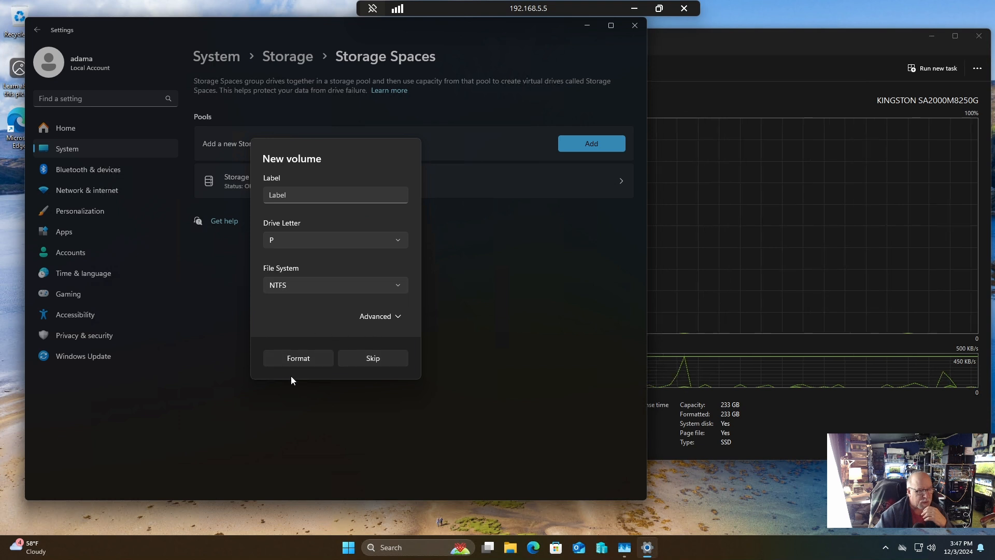
left_click(295, 357)
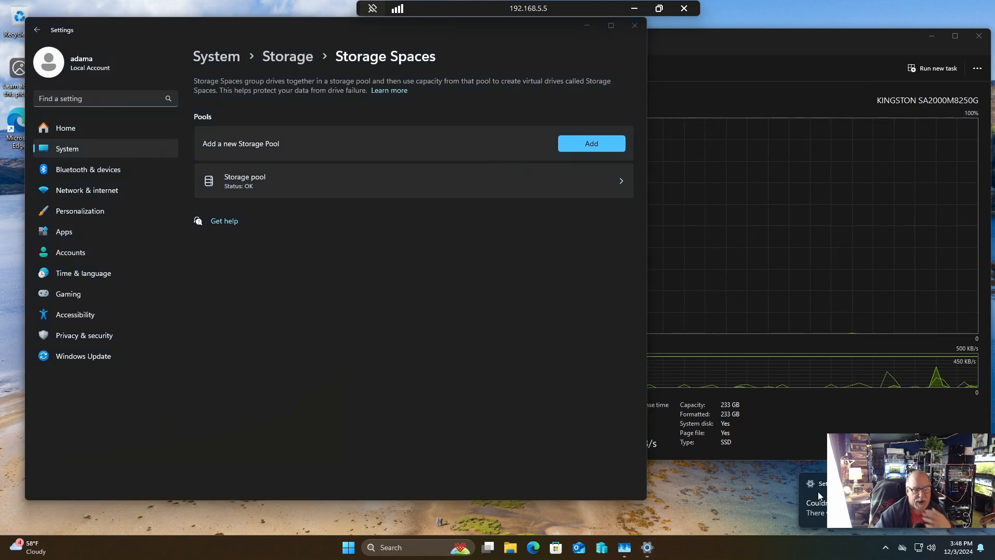
Close the Settings window and show the PC's drives under This PC in File Explorer.
left_click(636, 27)
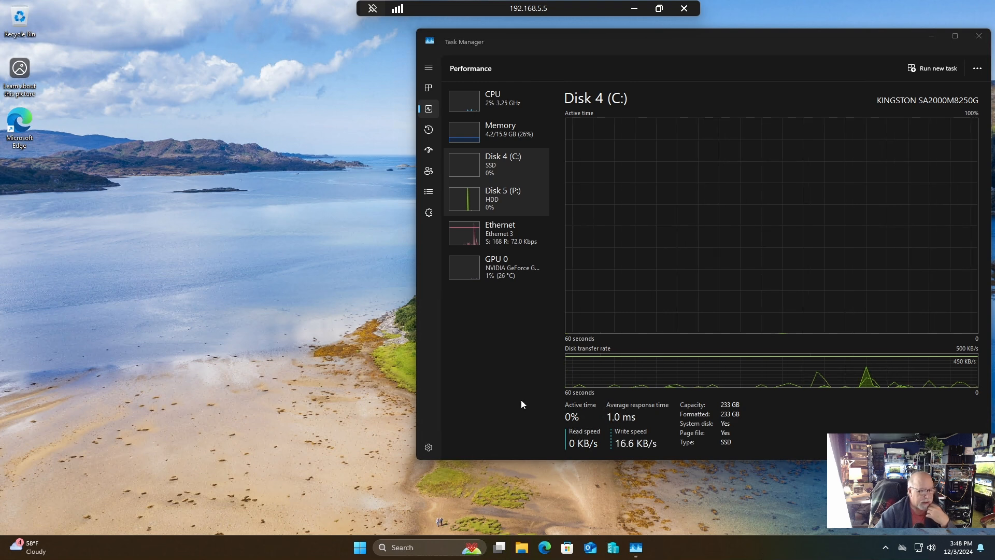
left_click(521, 547)
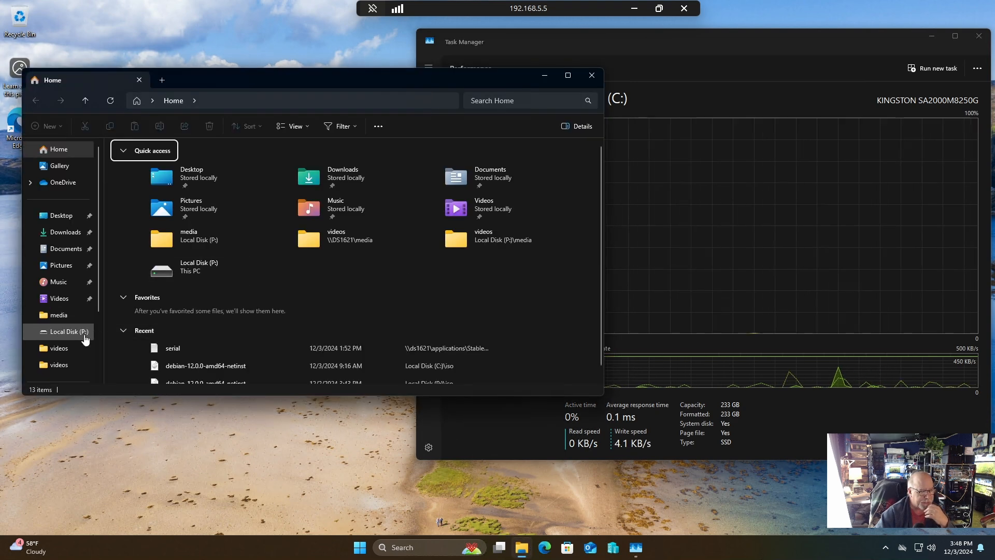
scroll(86, 340, "down", 3)
left_click(57, 311)
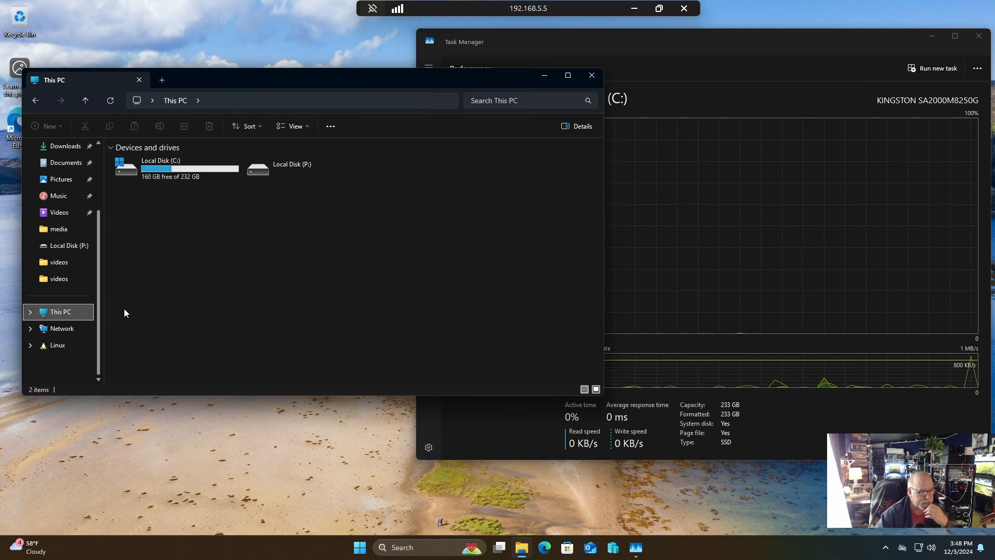
Quick-format Local Disk (P:) as NTFS with an allocation unit size of 8192 bytes and the volume label Pool1.
right_click(284, 167)
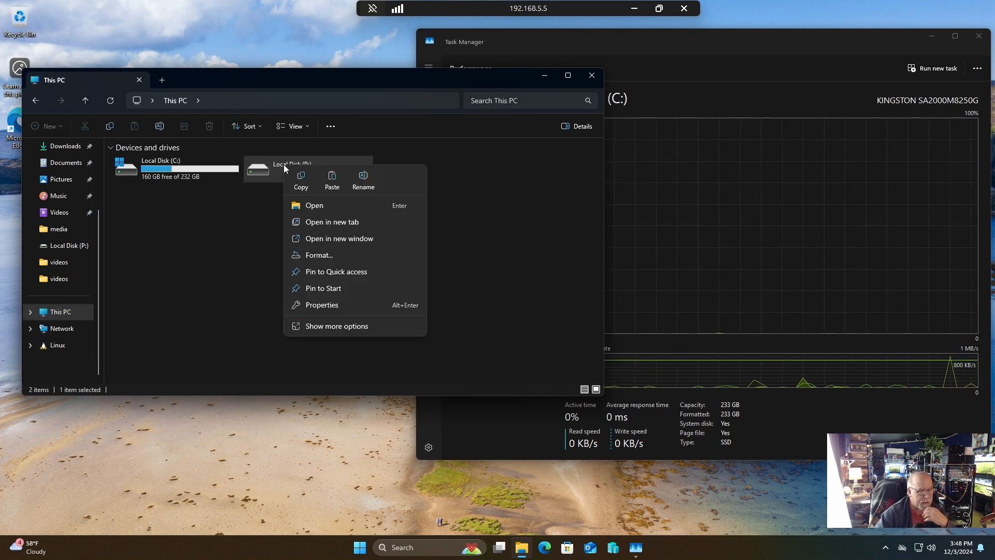
left_click(330, 254)
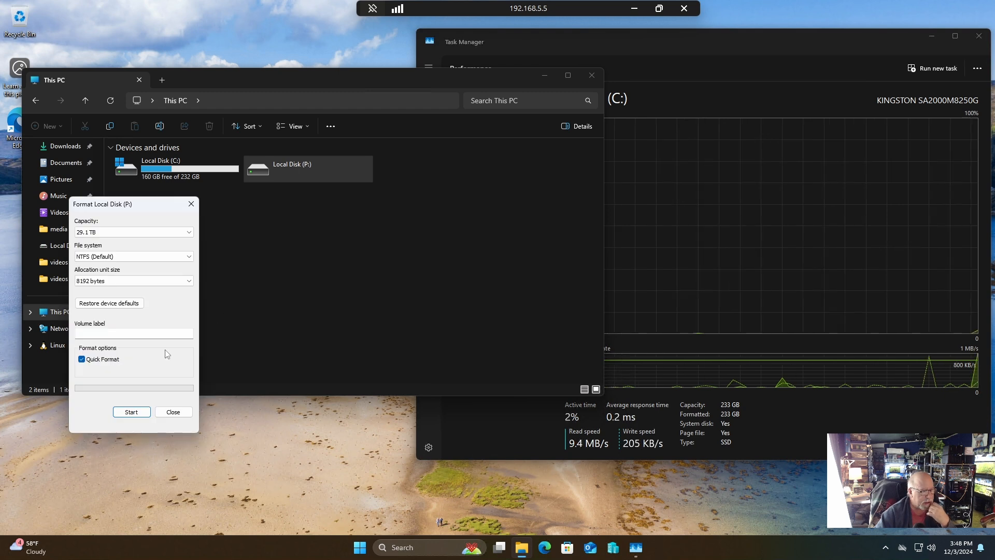
left_click(133, 334)
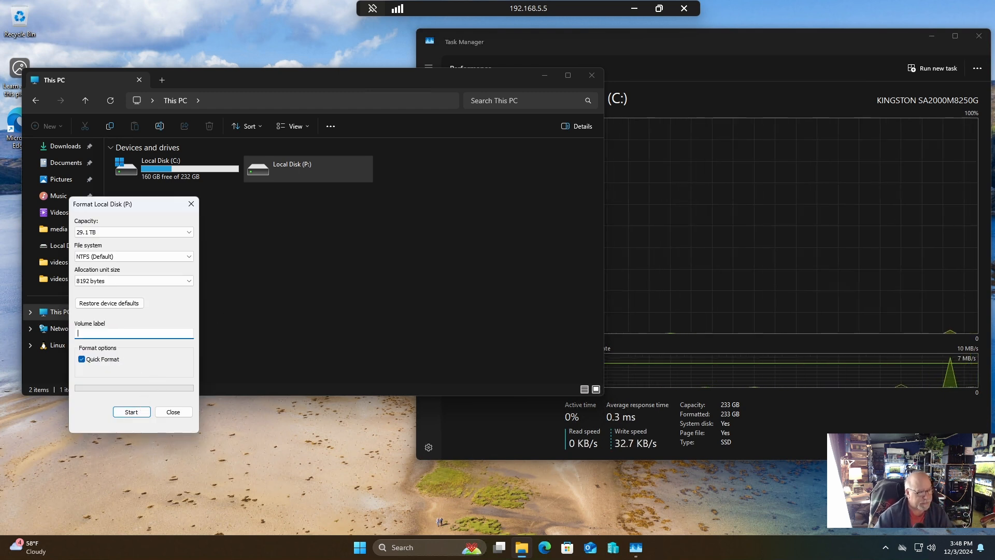
type("P")
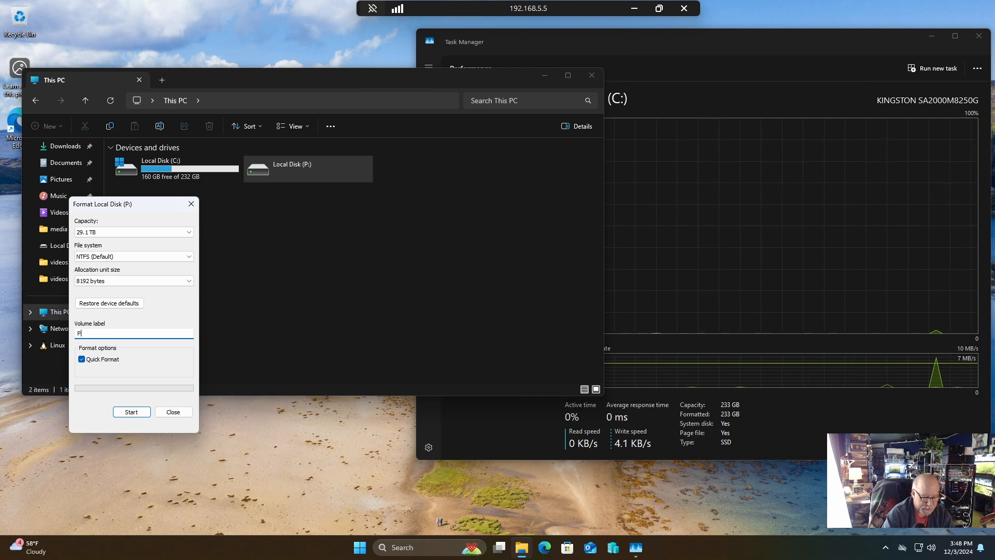
type("ool1")
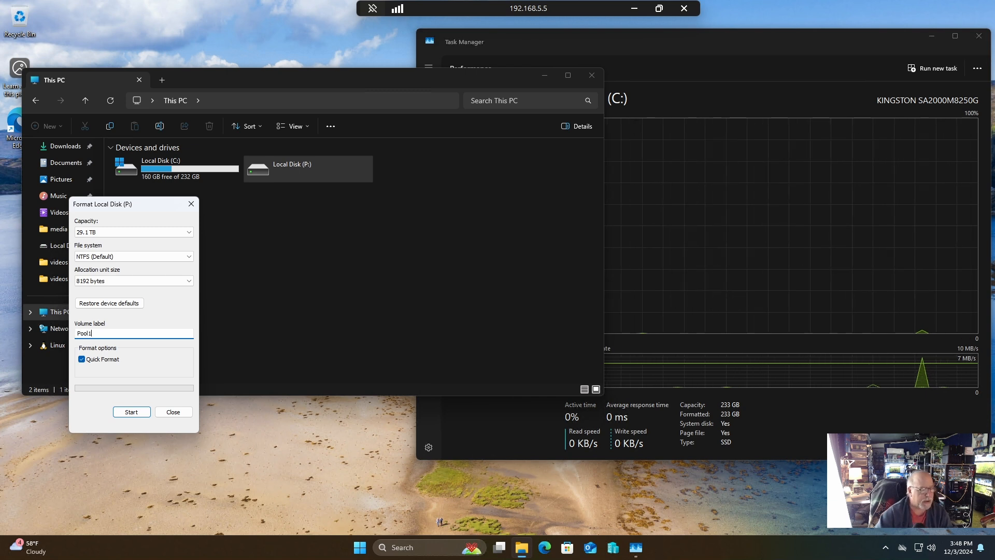
left_click(131, 411)
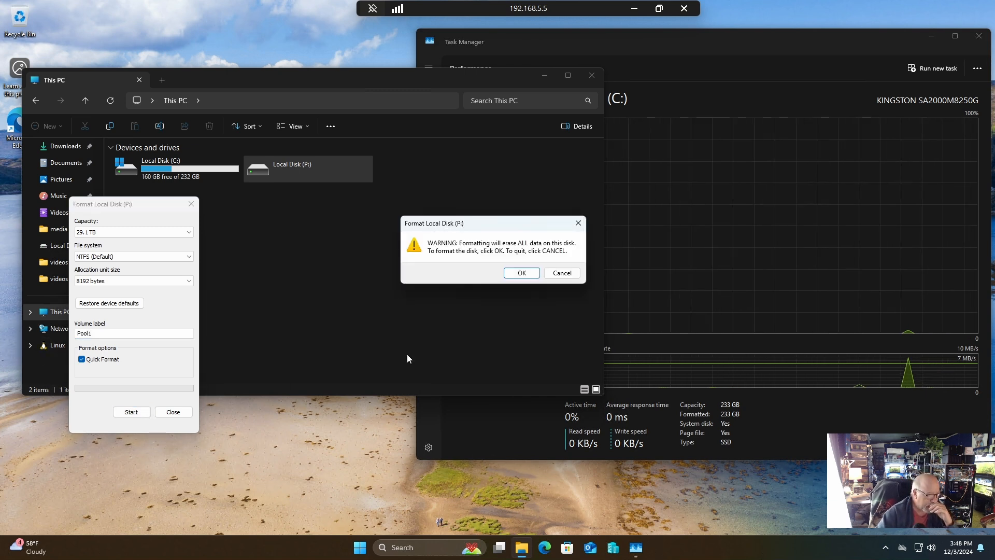
left_click(522, 272)
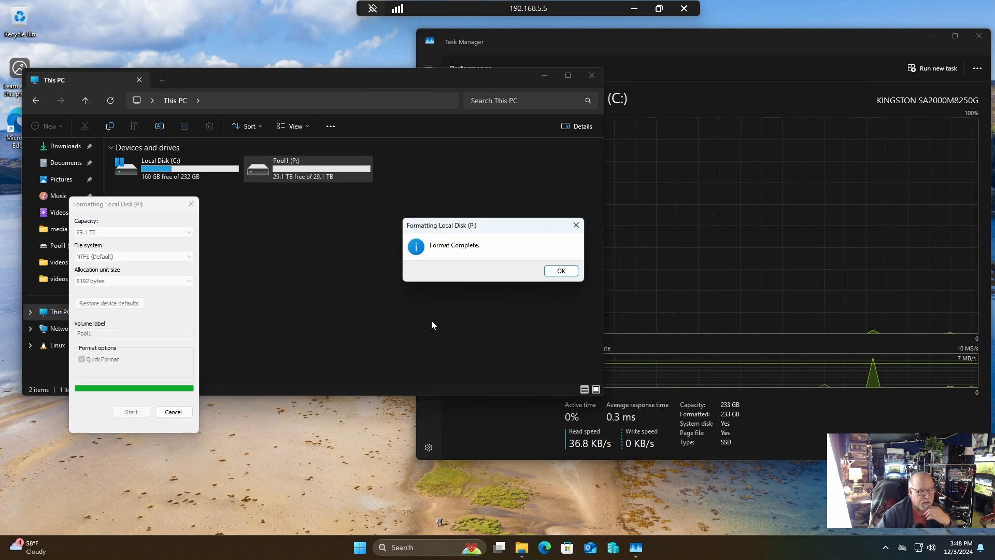
left_click(562, 270)
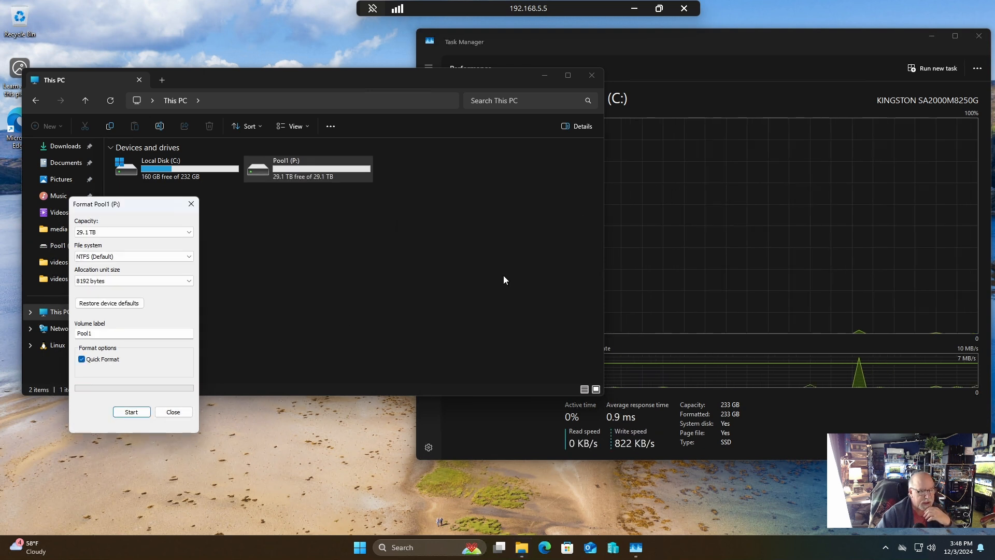
left_click(172, 411)
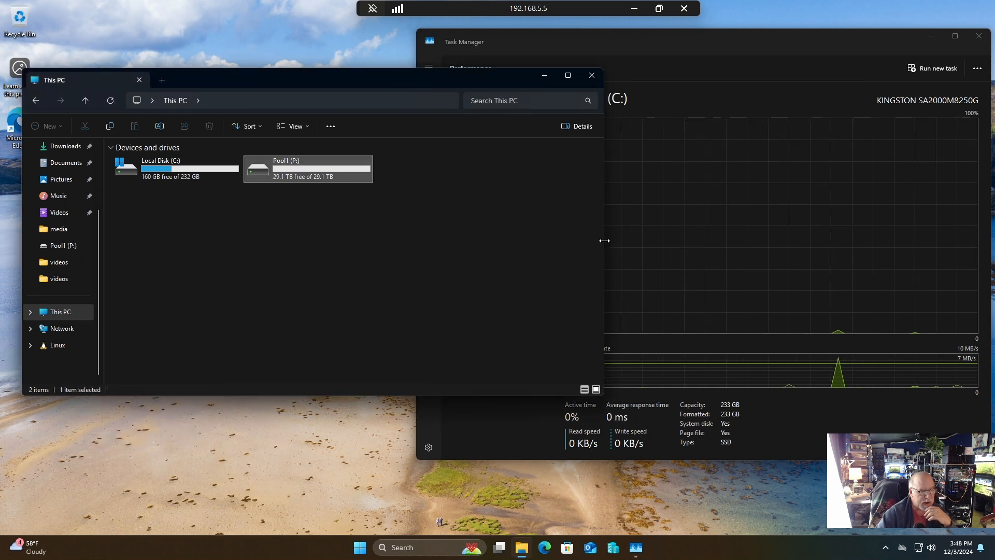
Narrow the File Explorer window to uncover Task Manager and copy the Action-Adventure folder from media\videos on the DS1621 network device.
left_click_drag(604, 241, 379, 212)
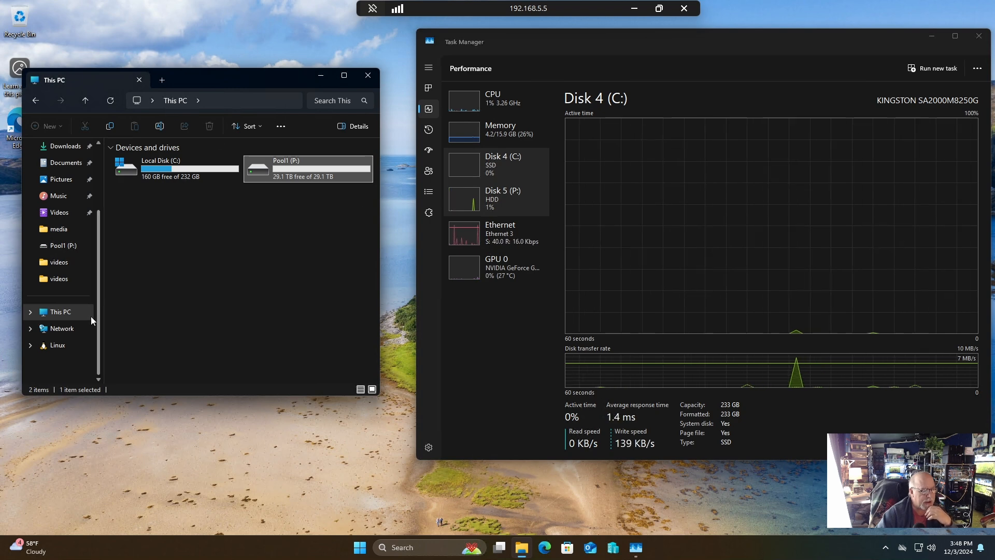
left_click(77, 328)
double_click(194, 165)
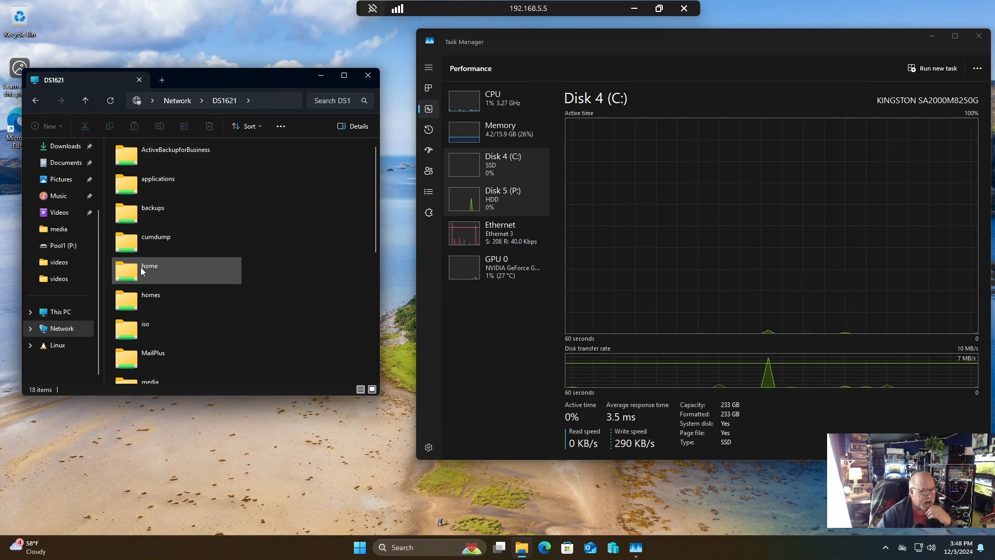
scroll(151, 338, "down", 3)
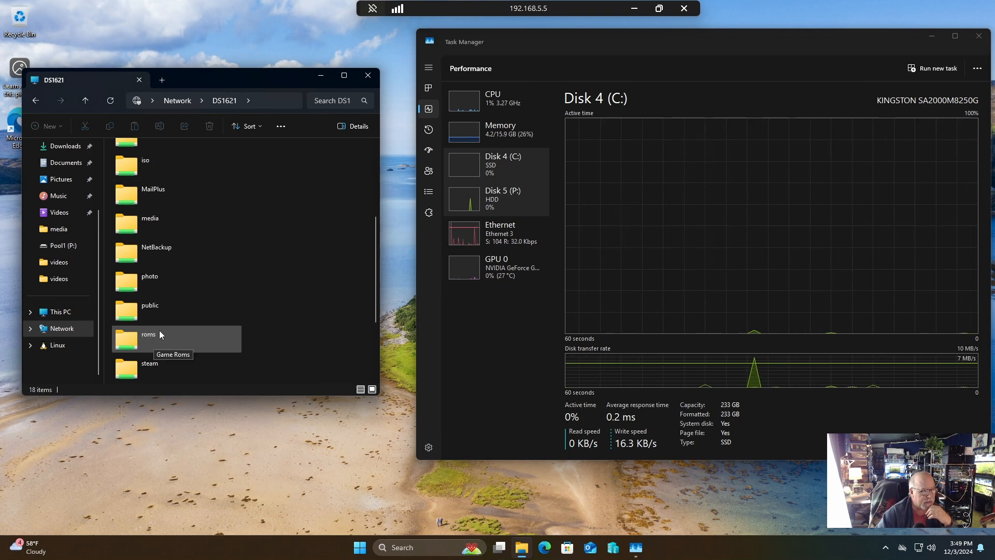
double_click(167, 223)
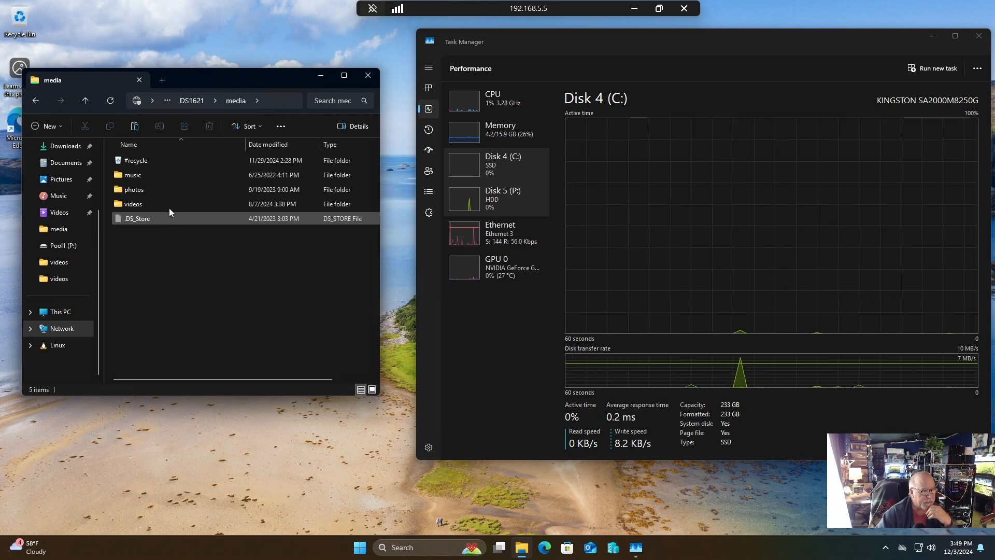
double_click(153, 206)
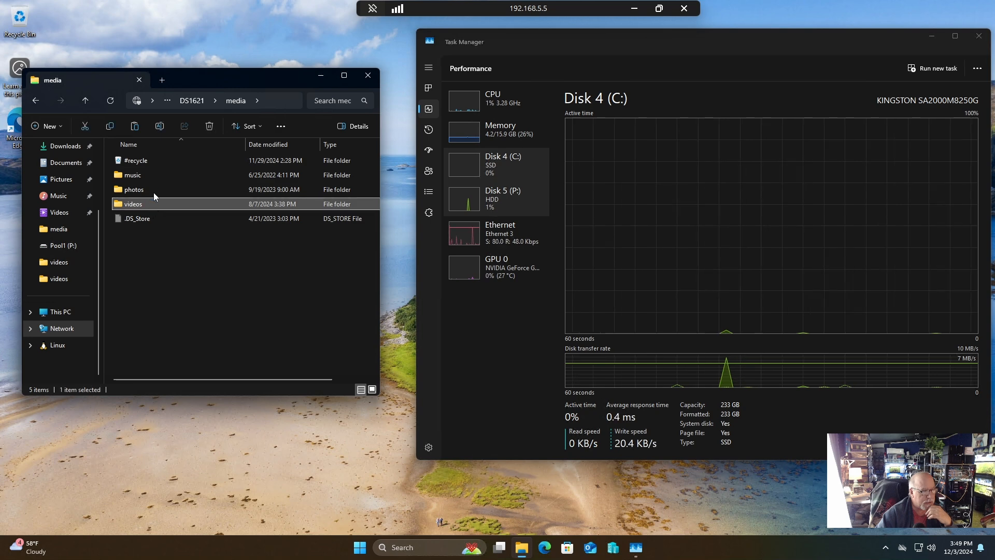
right_click(154, 176)
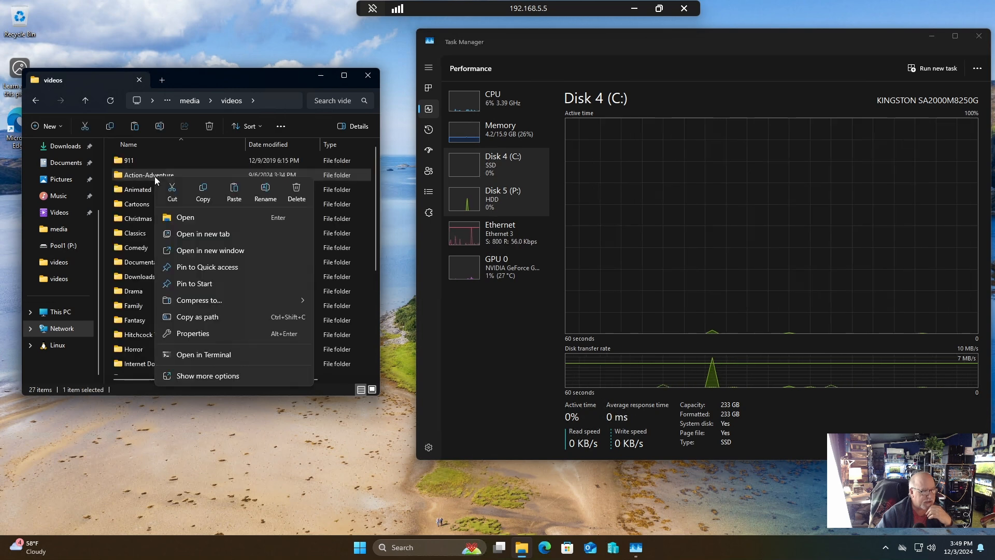
left_click(208, 191)
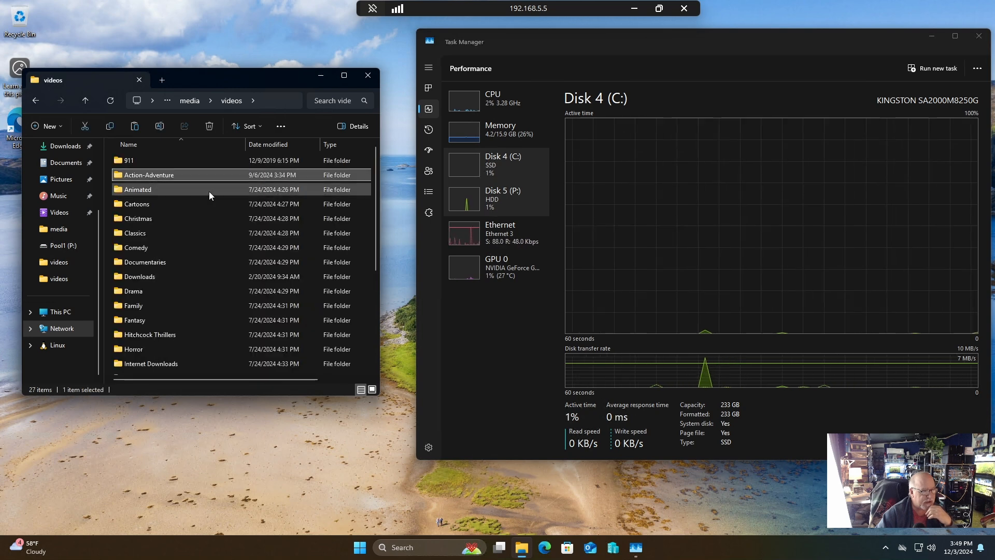
Open the Pool1 (P:) drive and display the Ethernet throughput graph in Task Manager.
left_click(69, 313)
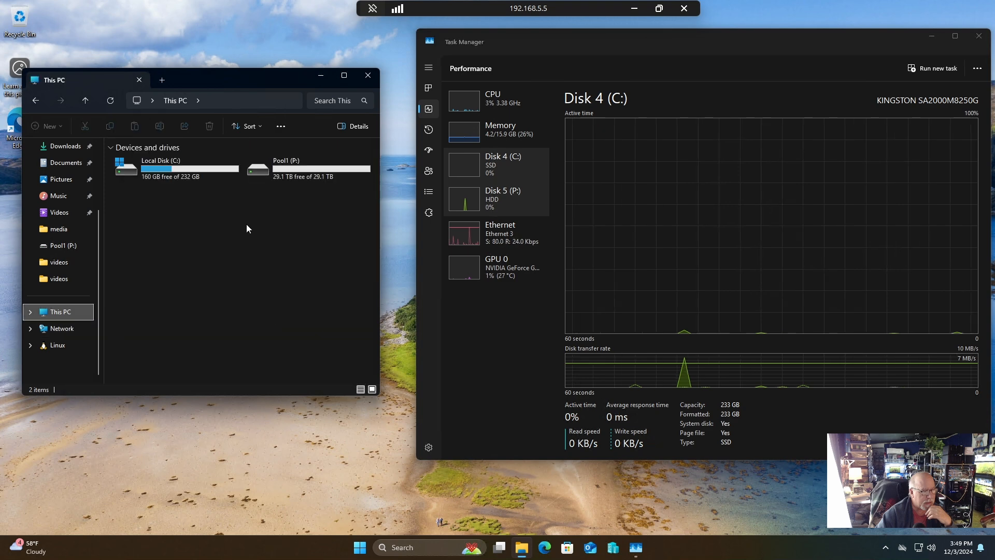
double_click(308, 162)
left_click(501, 197)
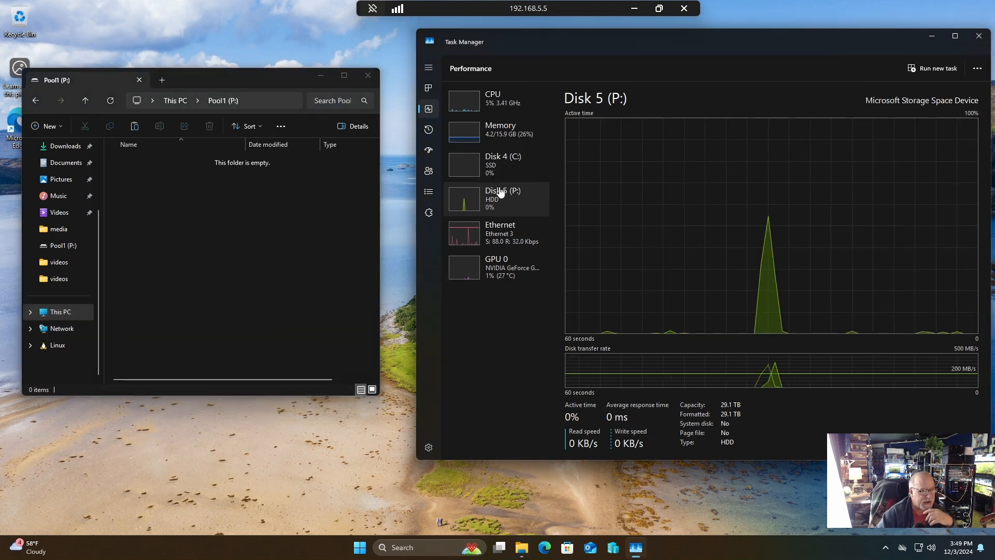
left_click(496, 237)
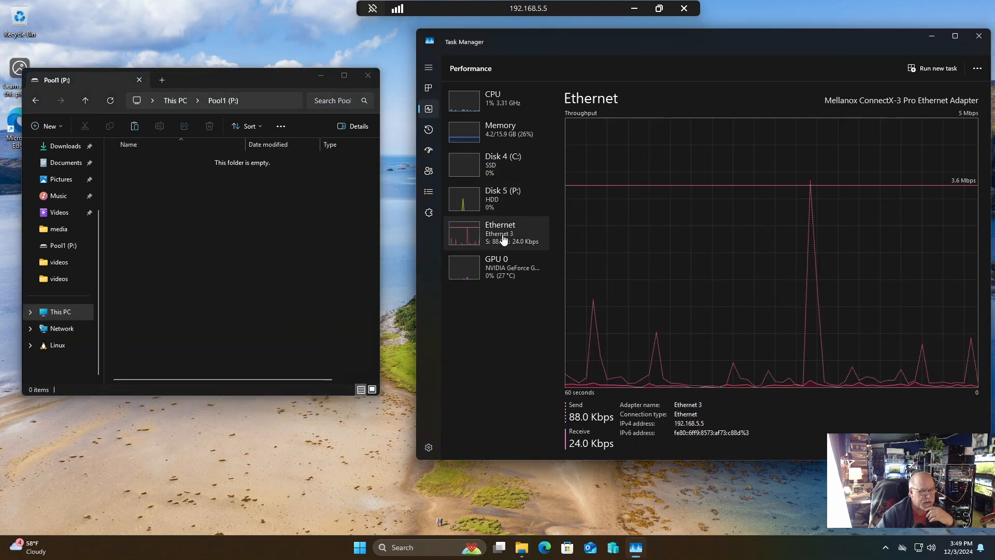
Create a folder named media at the root of the Pool1 (P:) drive.
right_click(188, 208)
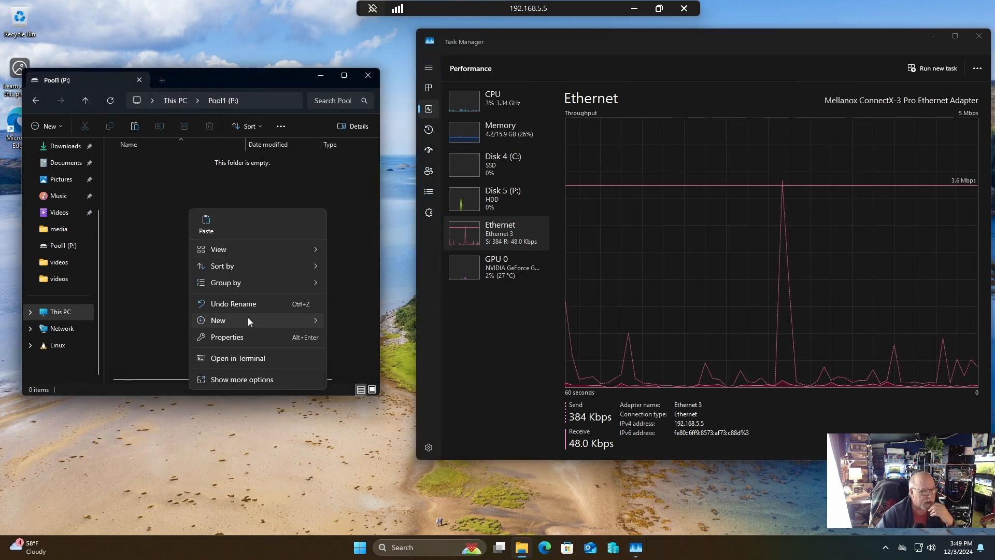
mouse_move(298, 322)
left_click(351, 324)
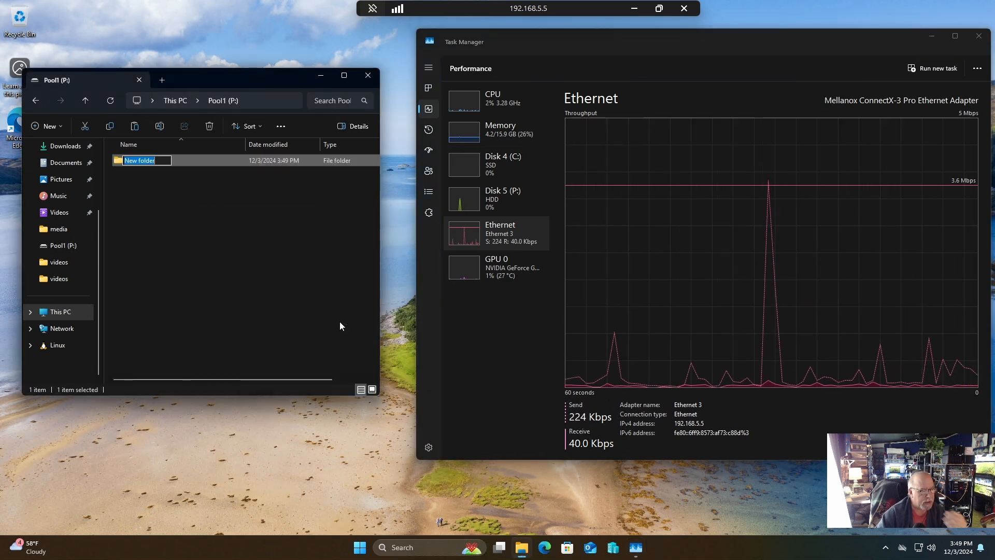
type("media")
key("Return")
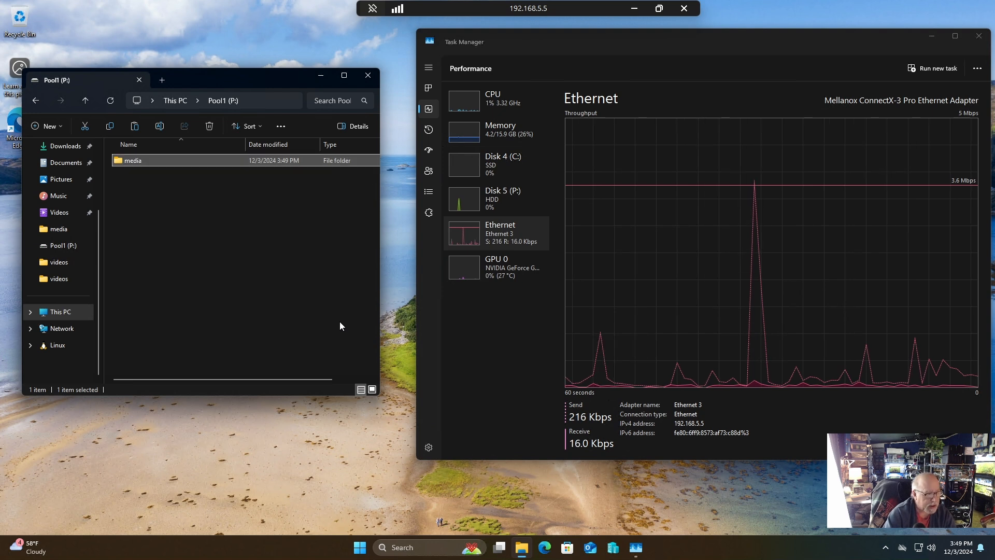
Create a folder named videos inside the media folder on the Pool1 (P:) drive.
double_click(173, 161)
right_click(173, 160)
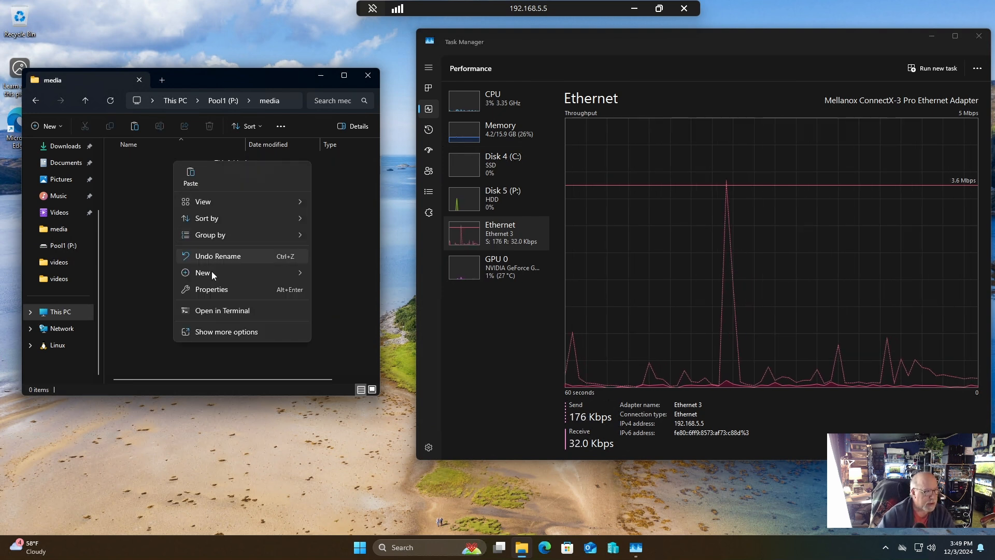
mouse_move(213, 272)
left_click(353, 271)
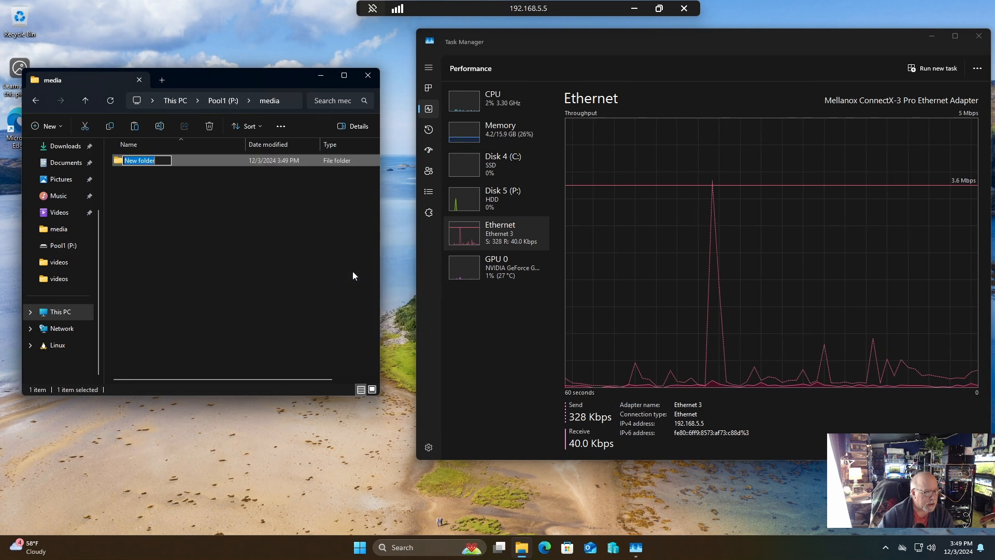
type("videos")
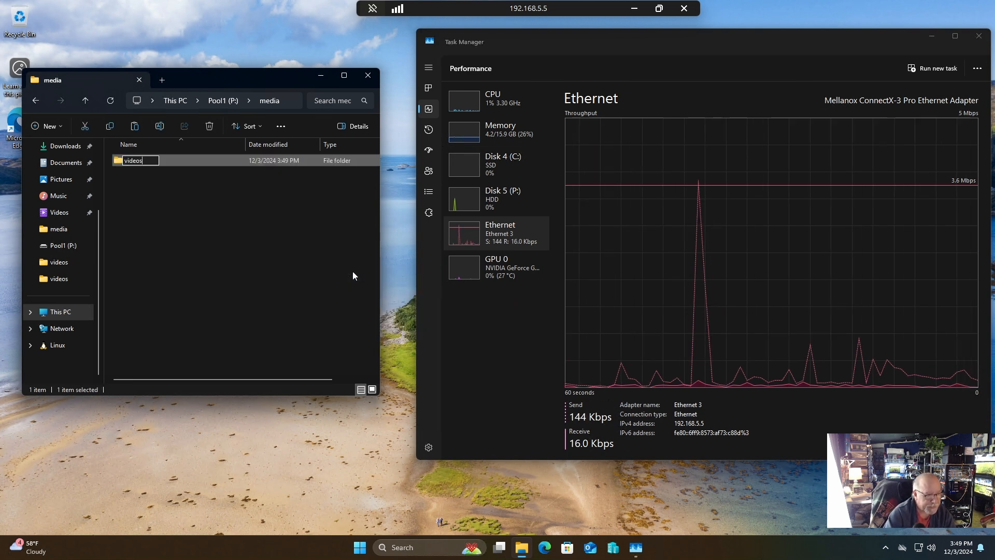
key("Return")
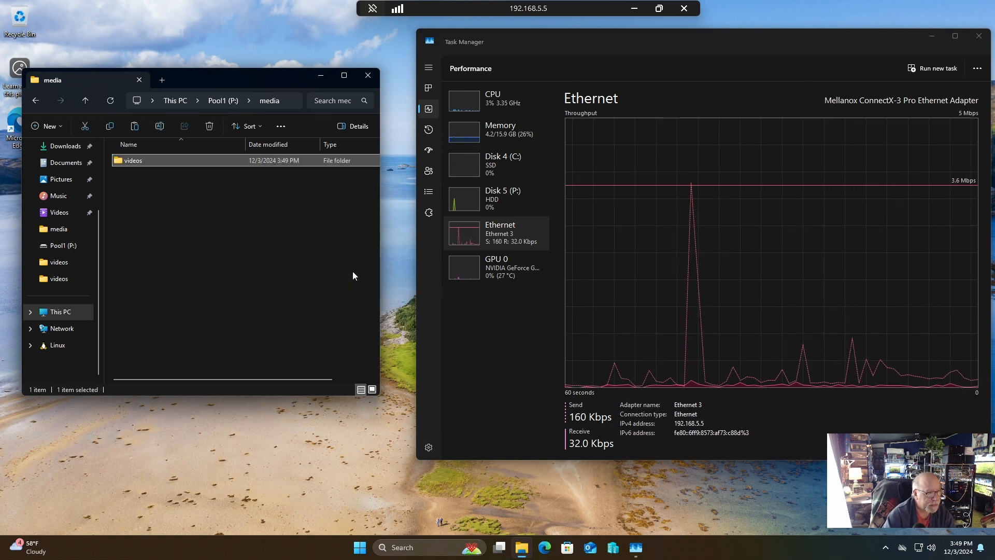
Paste the copied Action-Adventure folder into the videos folder and move the copy progress window clear of Task Manager.
double_click(142, 163)
right_click(155, 204)
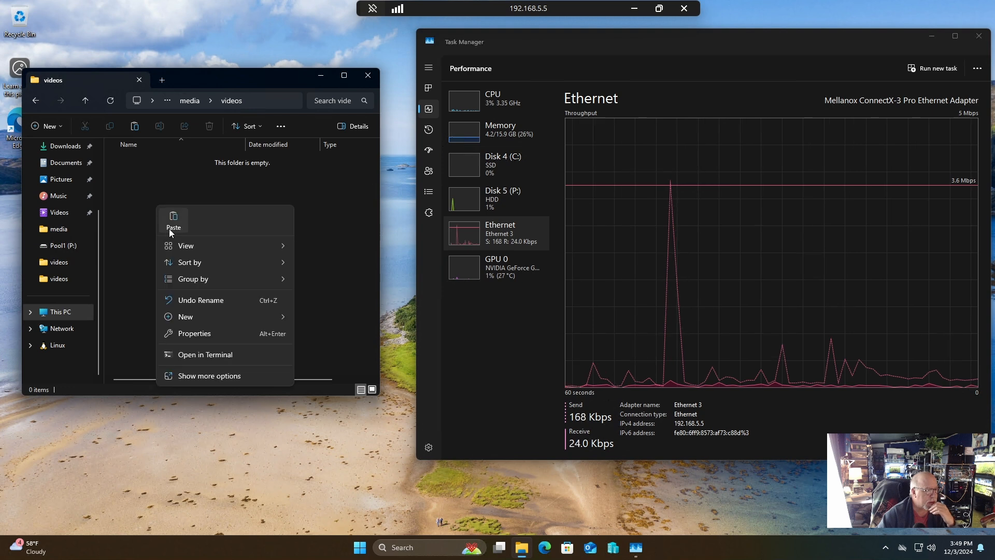
left_click(170, 226)
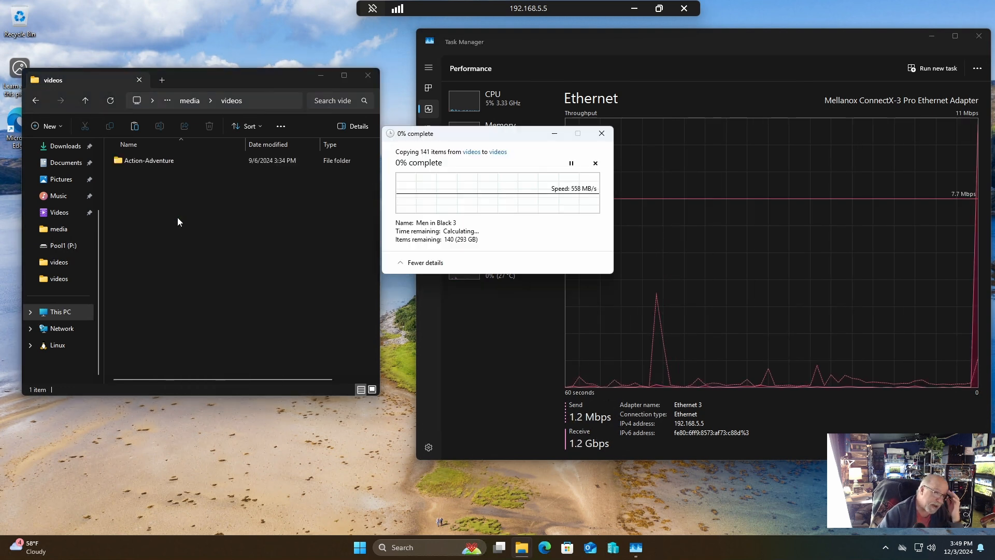
left_click_drag(476, 137, 263, 111)
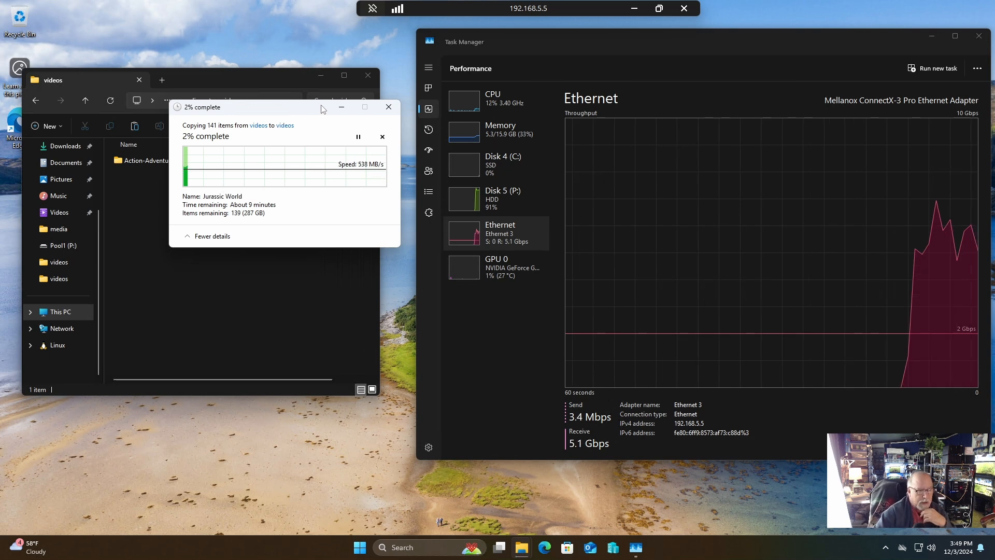
Display Disk 5 (P:) performance during the transfer and cancel the running copy, closing File Explorer.
left_click(492, 200)
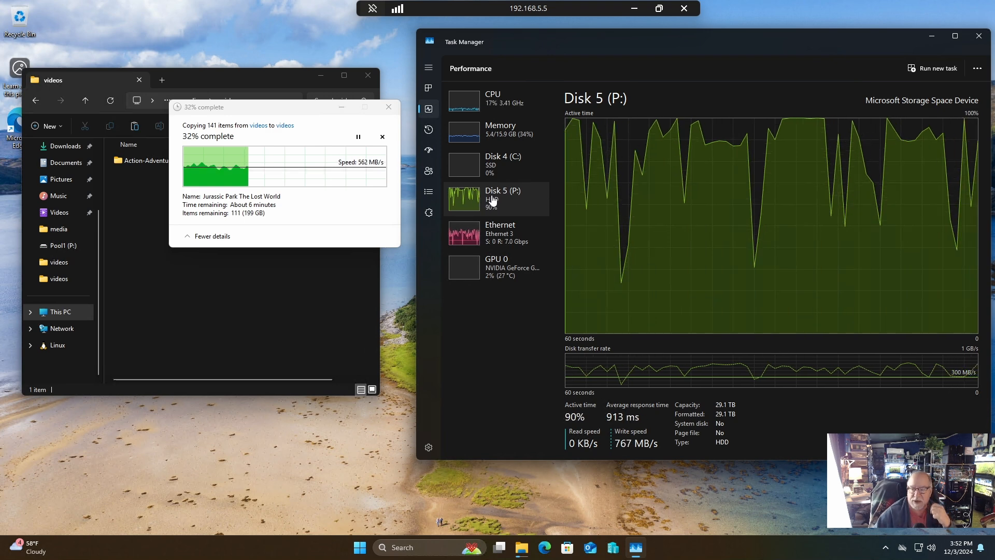
left_click(389, 107)
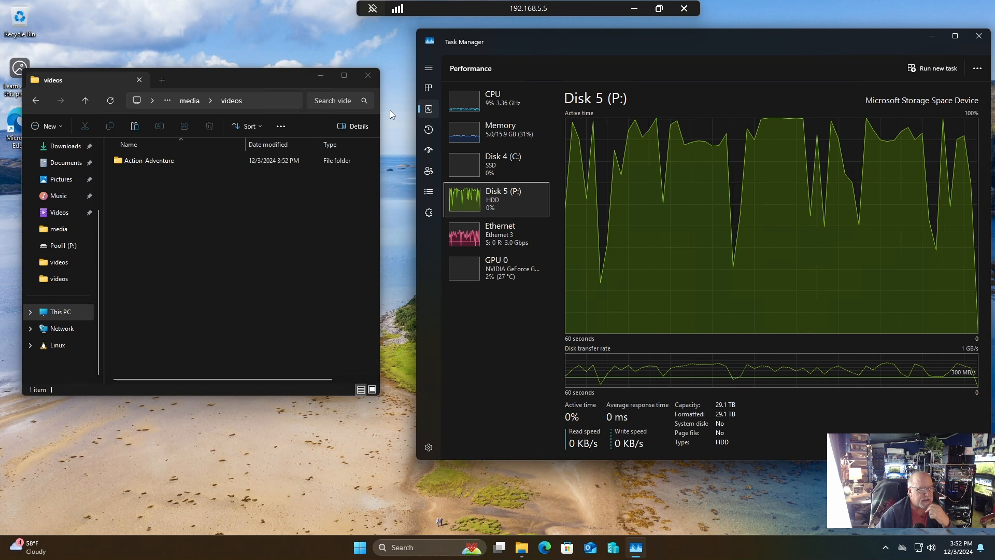
left_click(368, 76)
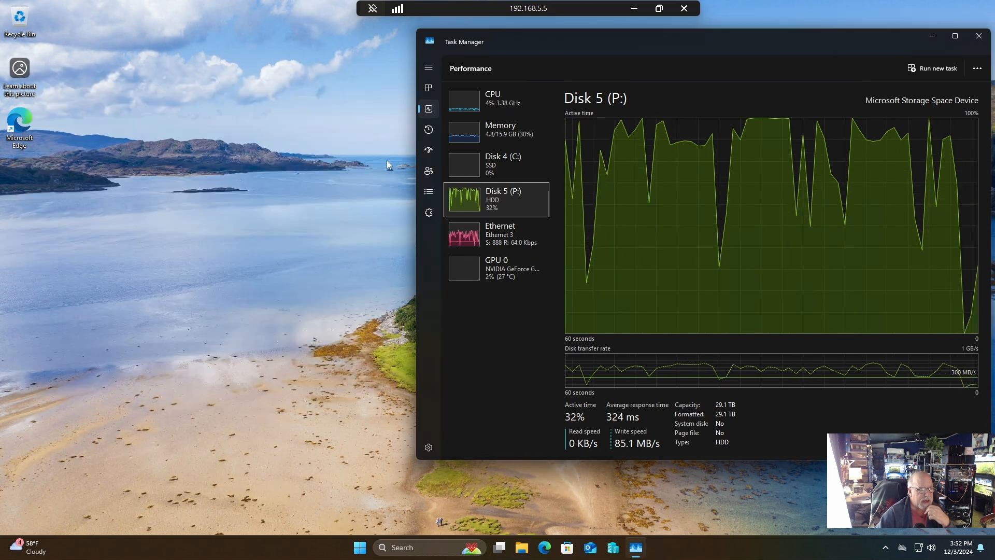
Open the existing storage pool's details in the Storage Spaces section of the Windows storage settings.
left_click(362, 548)
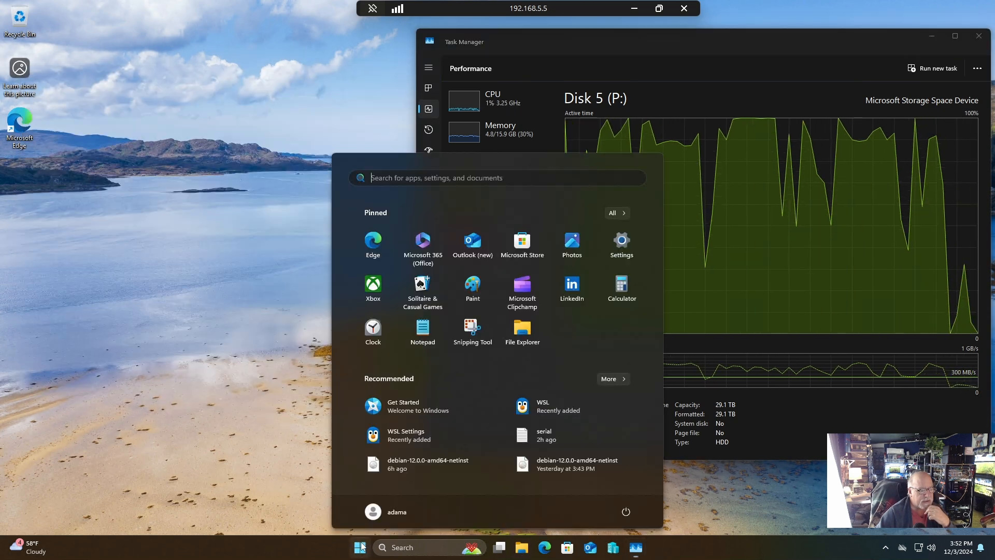
left_click(621, 240)
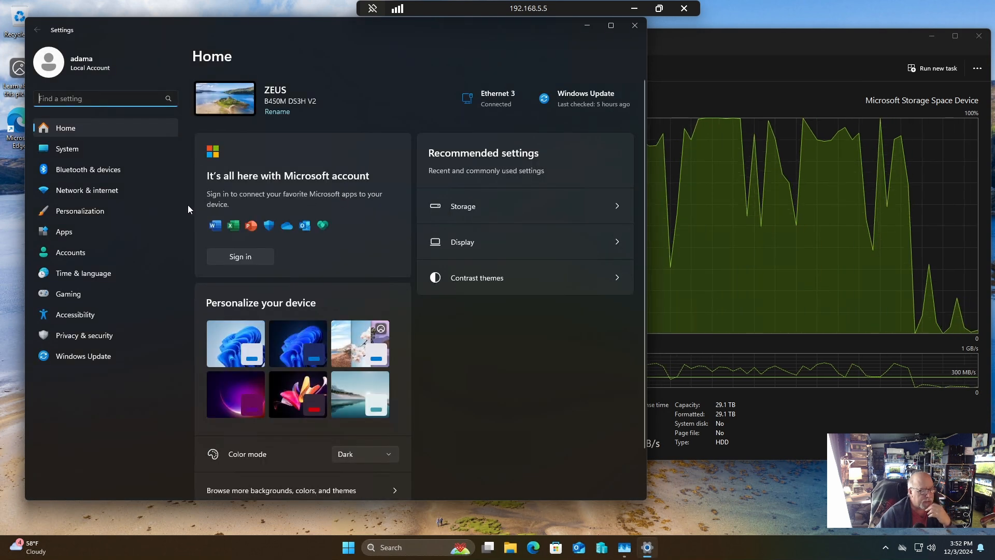
left_click(80, 148)
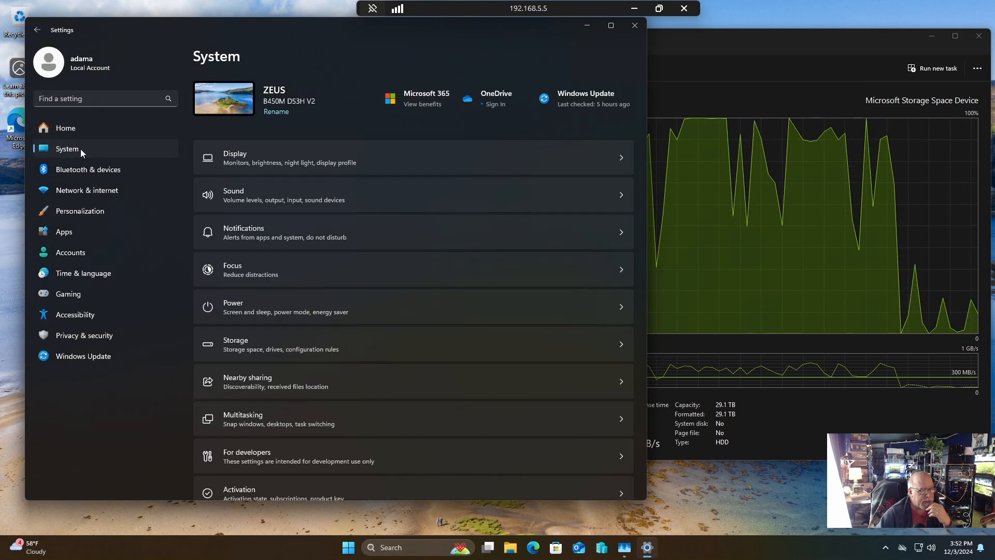
left_click(290, 350)
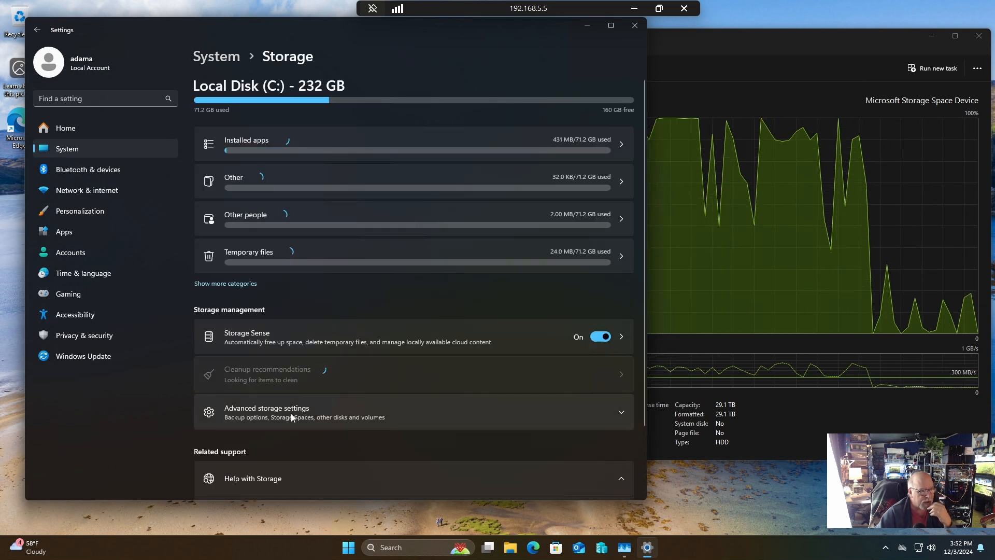
left_click(291, 417)
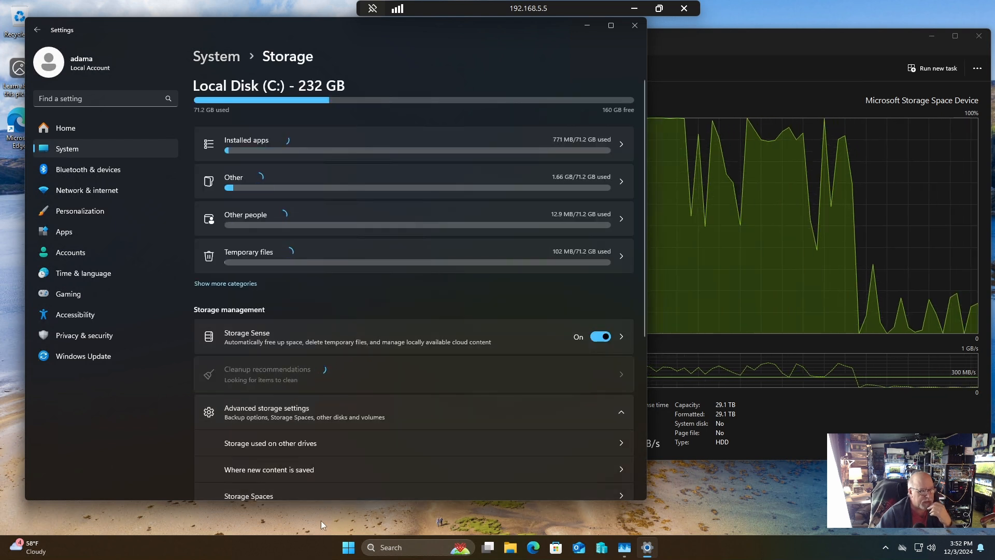
scroll(317, 415, "down", 3)
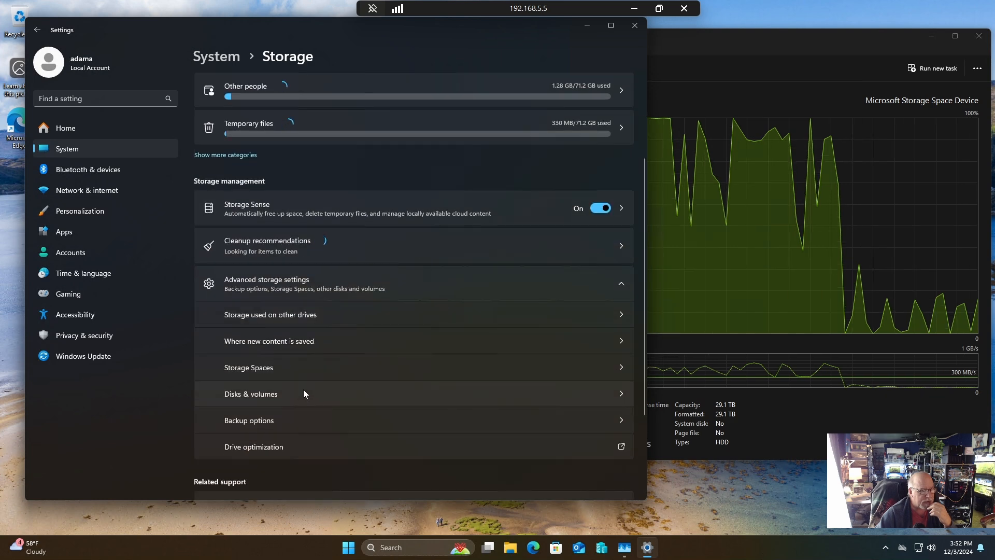
left_click(290, 389)
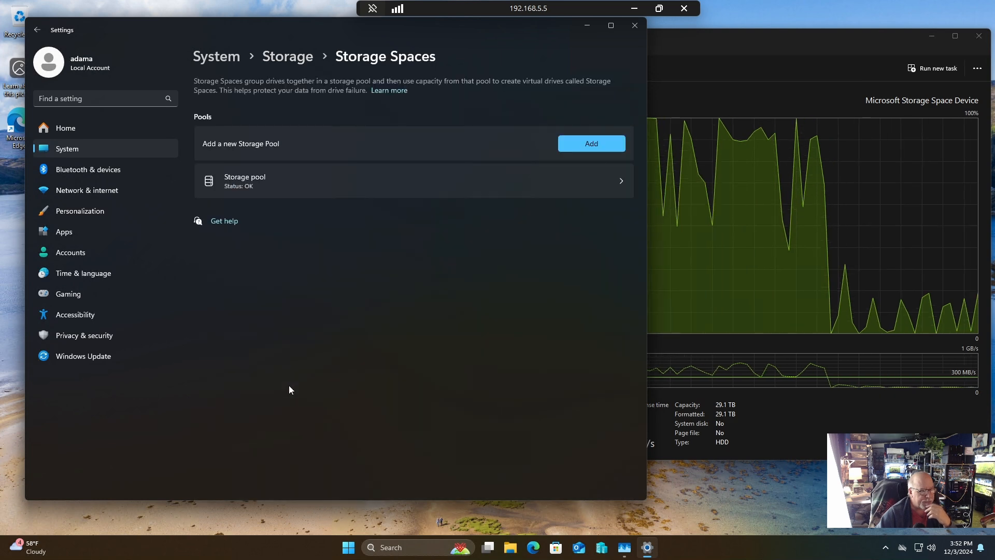
left_click(618, 186)
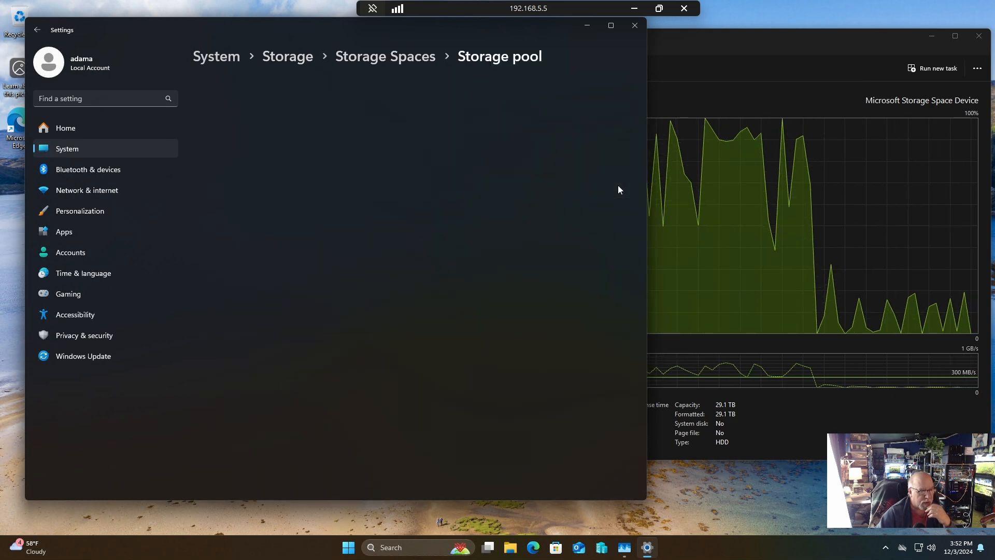
Delete the existing storage pool together with its storage space.
scroll(511, 322, "down", 1)
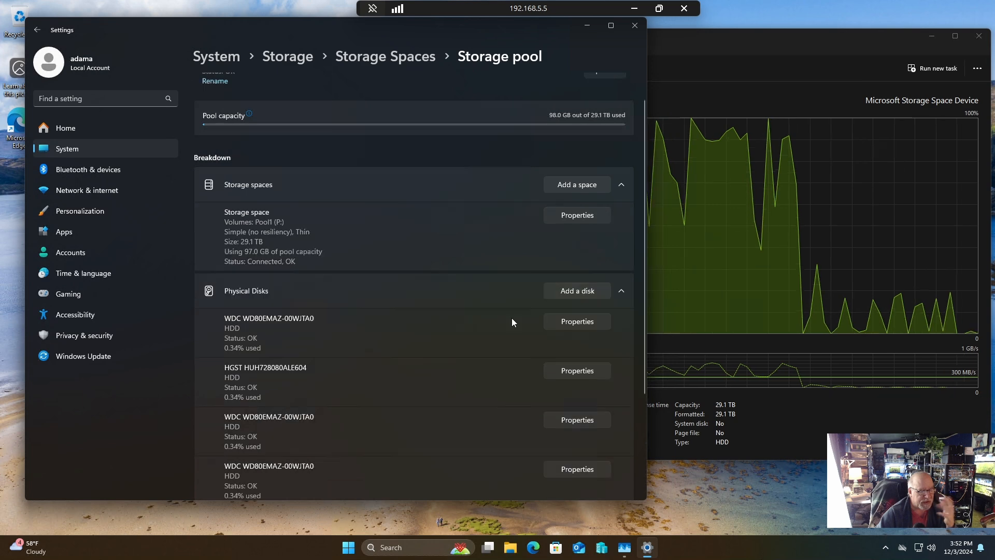
scroll(512, 321, "down", 3)
scroll(512, 322, "down", 2)
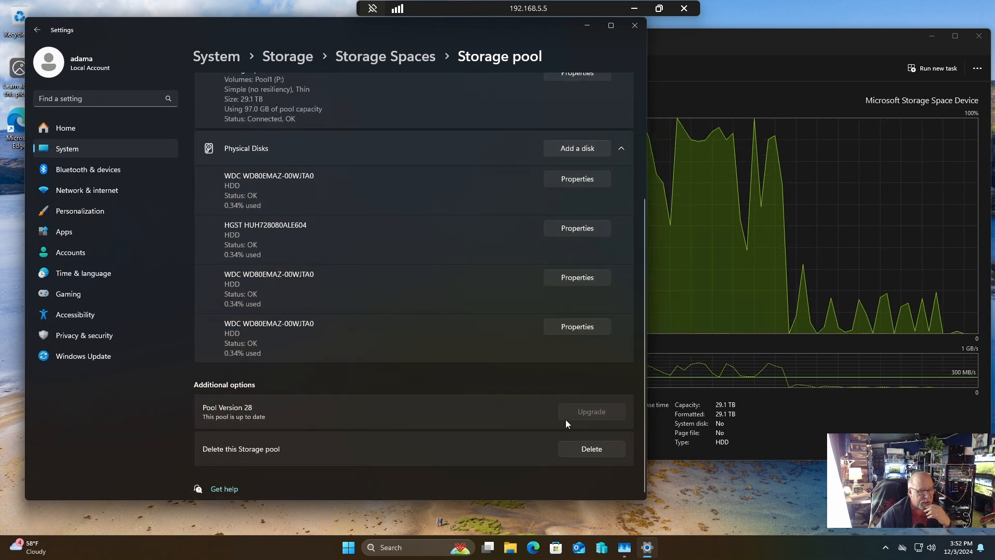
left_click(585, 450)
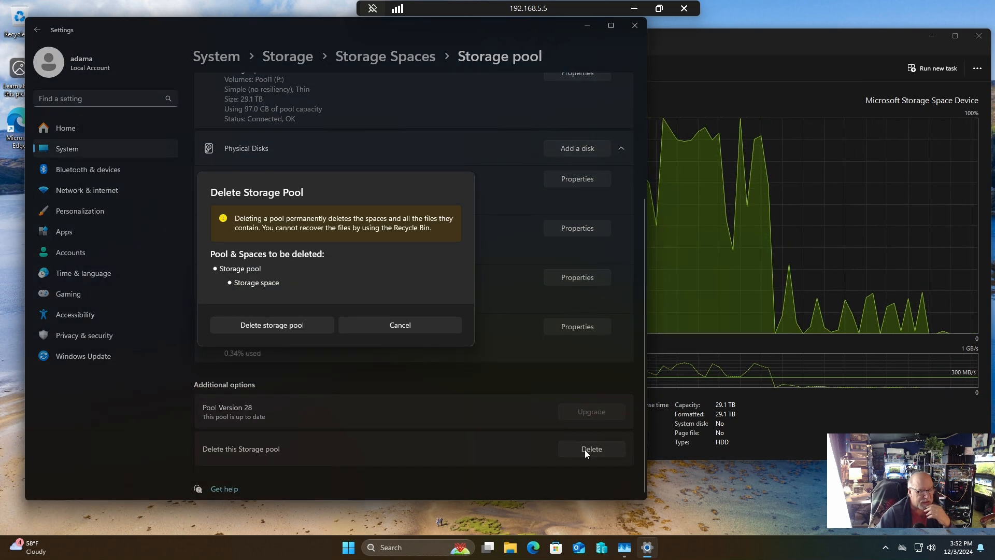
left_click(302, 324)
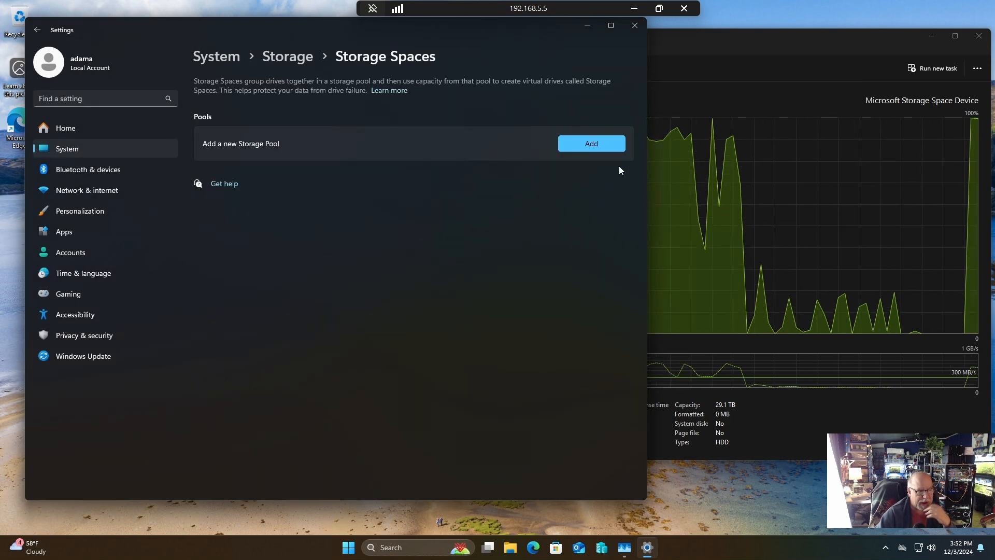
Create a storage pool from all four available disks with a 29.10 TB two-way mirror storage space.
left_click(583, 144)
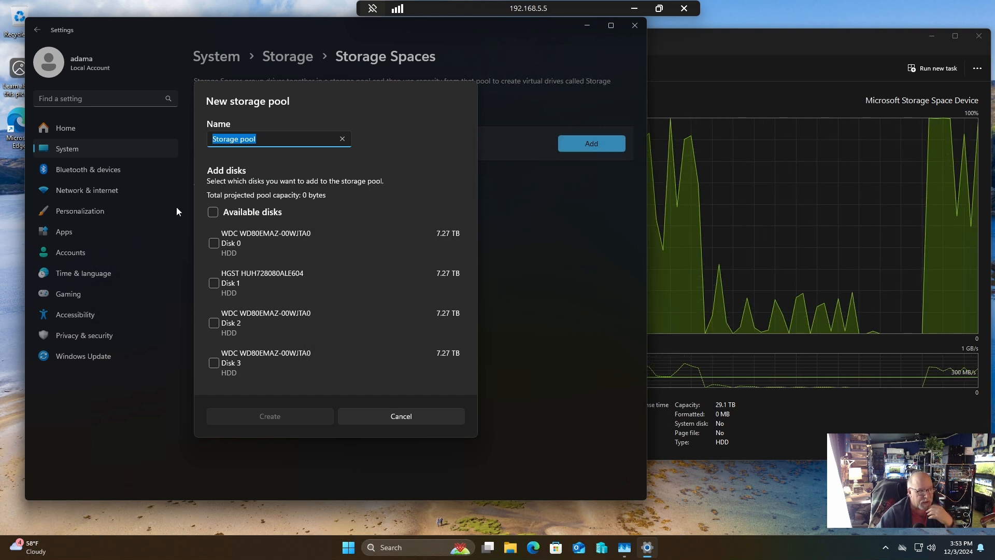
left_click(209, 210)
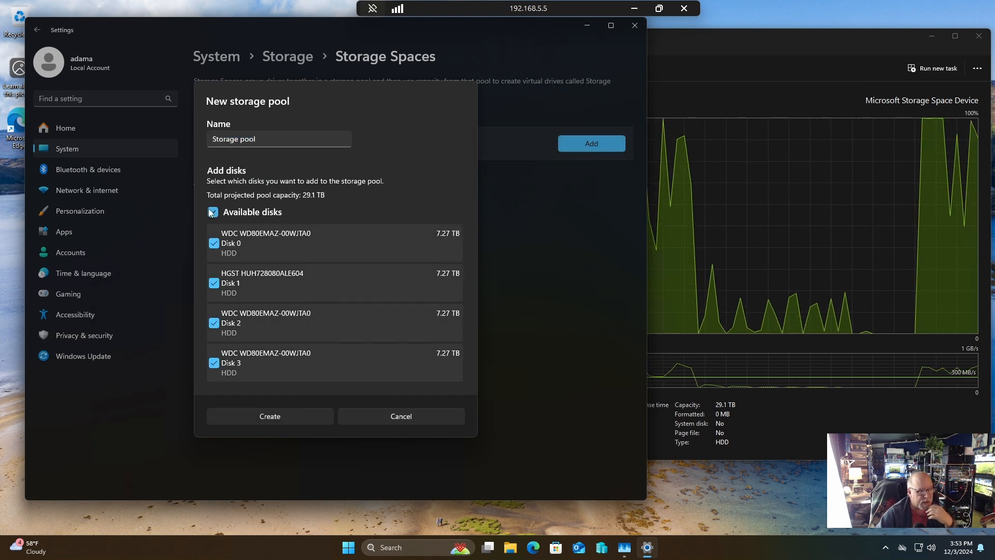
left_click(293, 414)
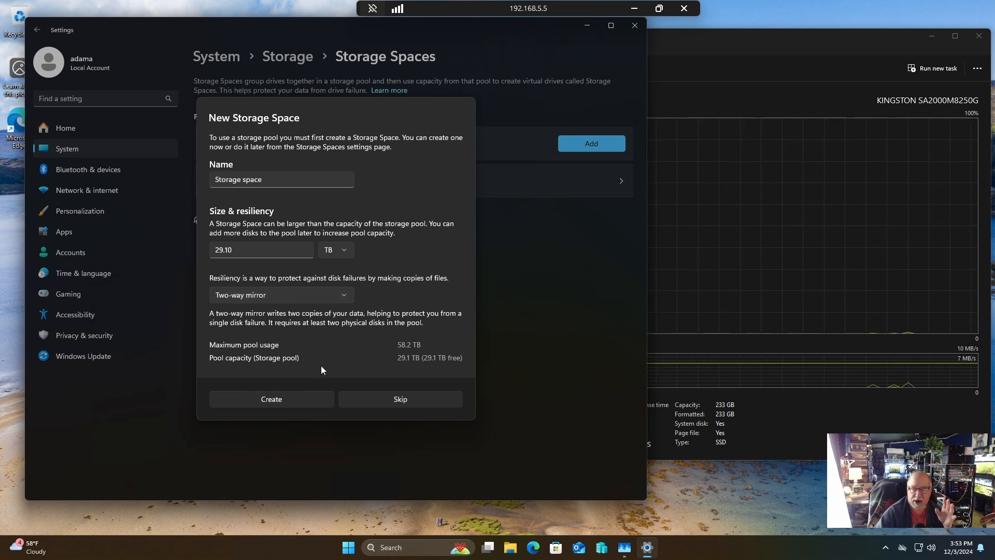
left_click(287, 399)
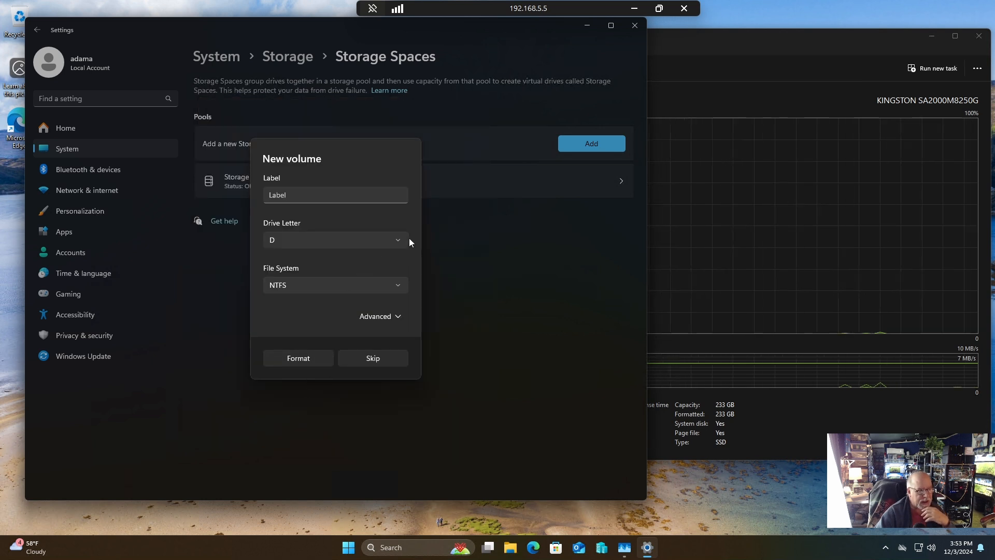
Assign drive letter P to the new volume, try to format it as NTFS, and close Settings.
left_click(396, 240)
scroll(404, 246, "down", 2)
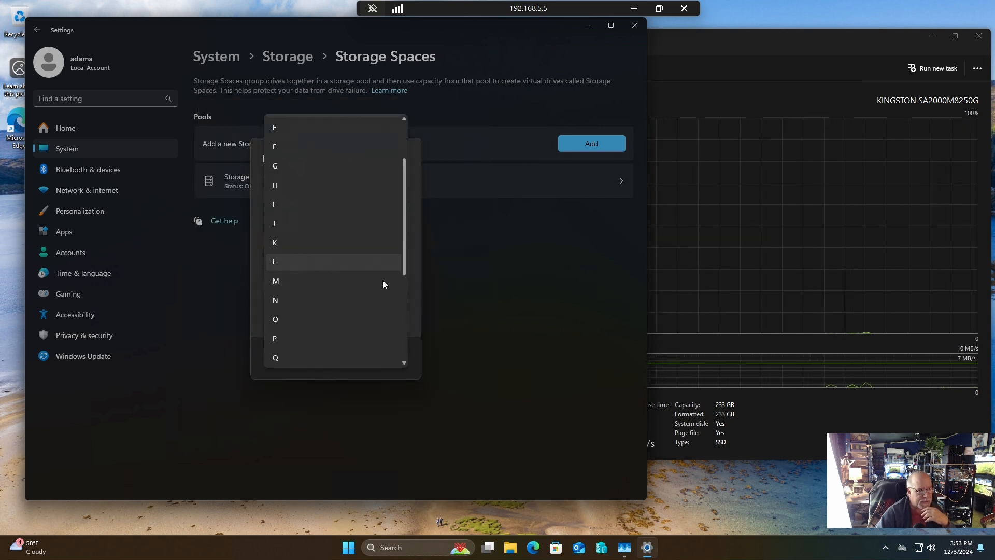
left_click(354, 344)
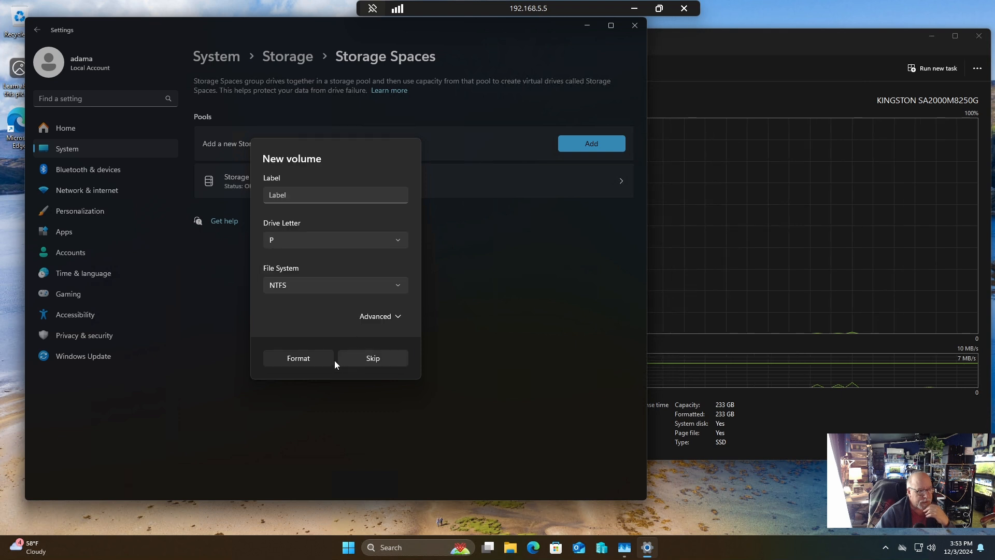
left_click(303, 357)
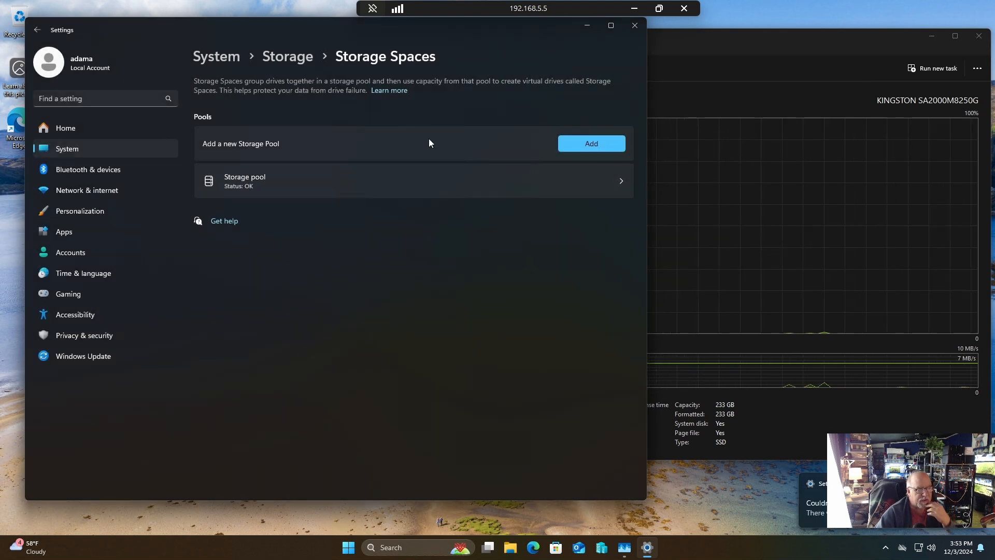
left_click(633, 27)
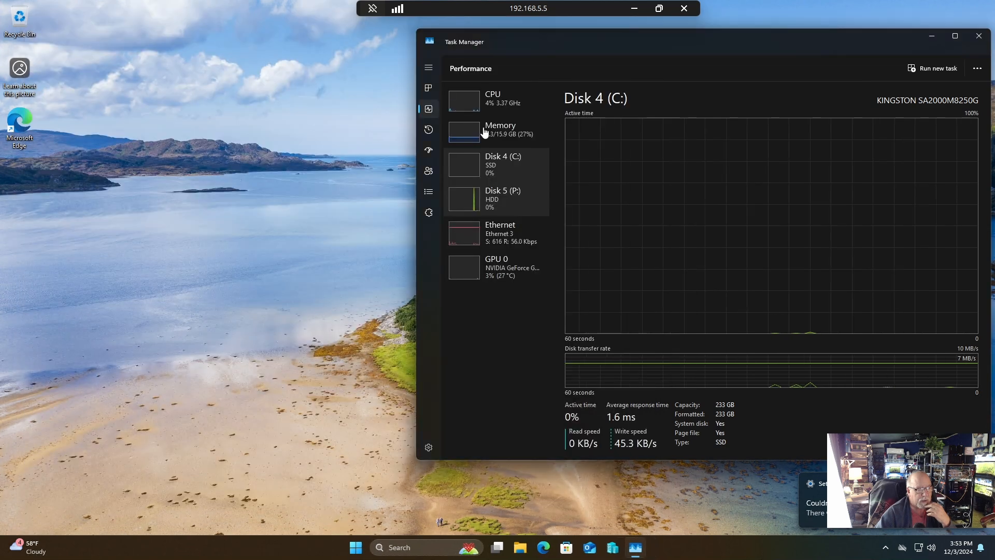
Open Local Disk (P:) in File Explorer and bring up its format settings.
left_click(521, 547)
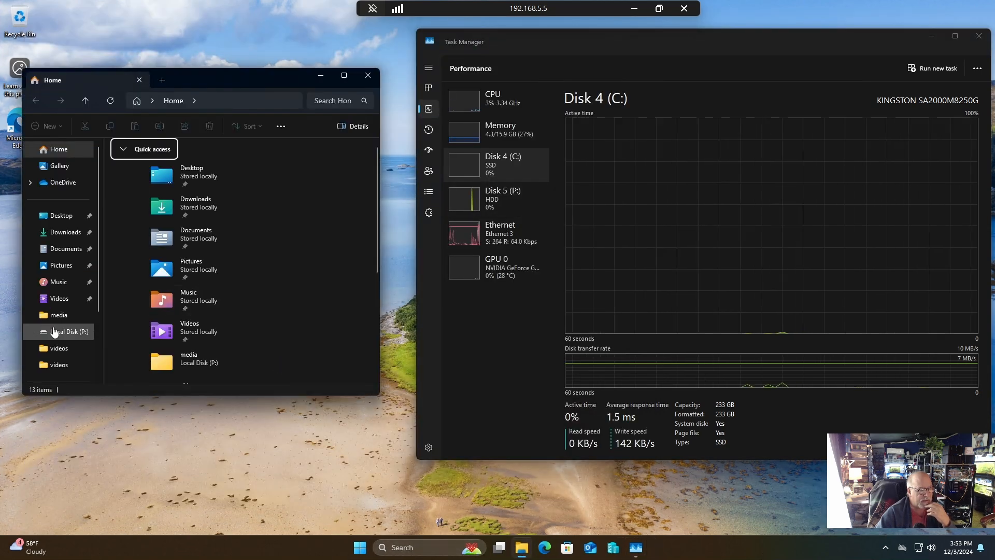
left_click(52, 330)
left_click(501, 283)
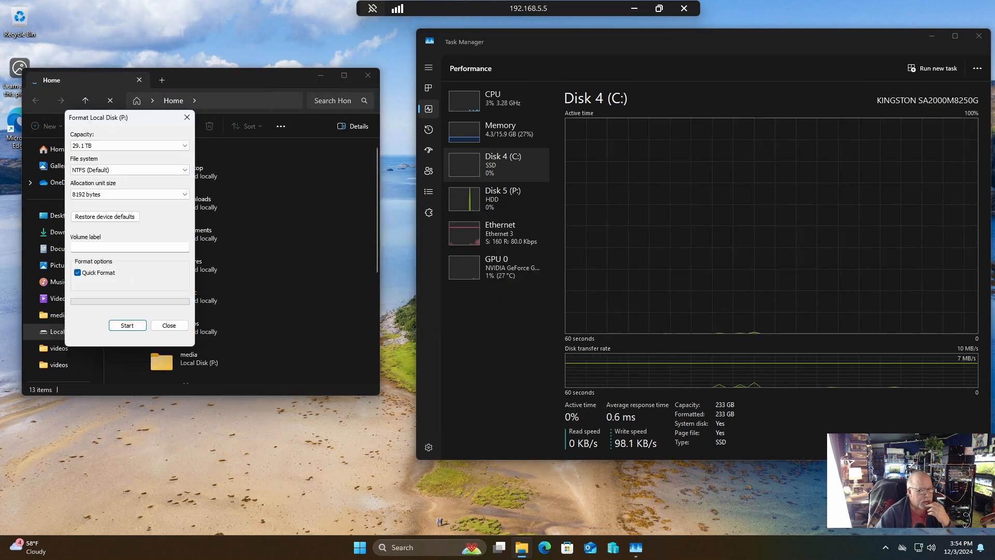
Quick-format Local Disk (P:) as NTFS with the volume label Poll1 and close the format dialog.
left_click(116, 247)
type("P")
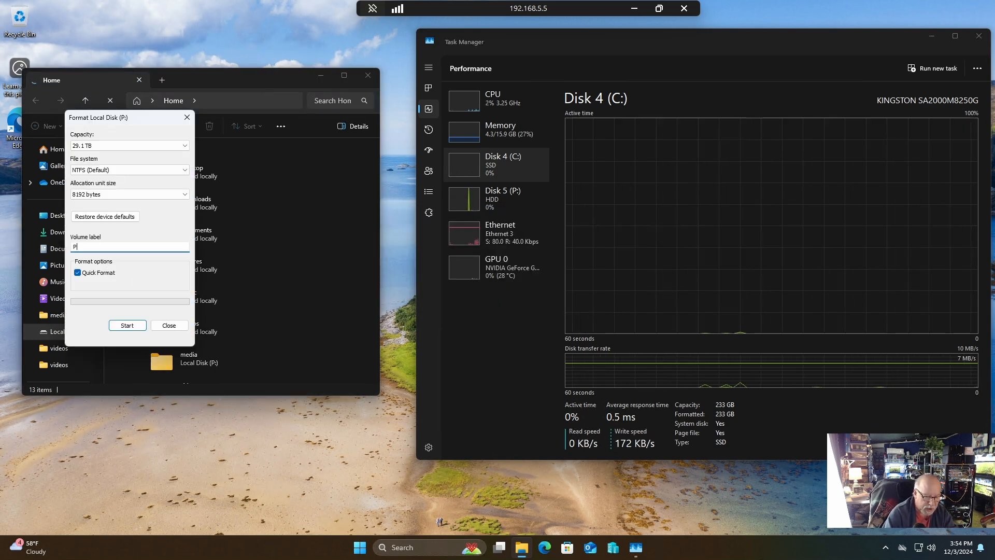
type("oll1")
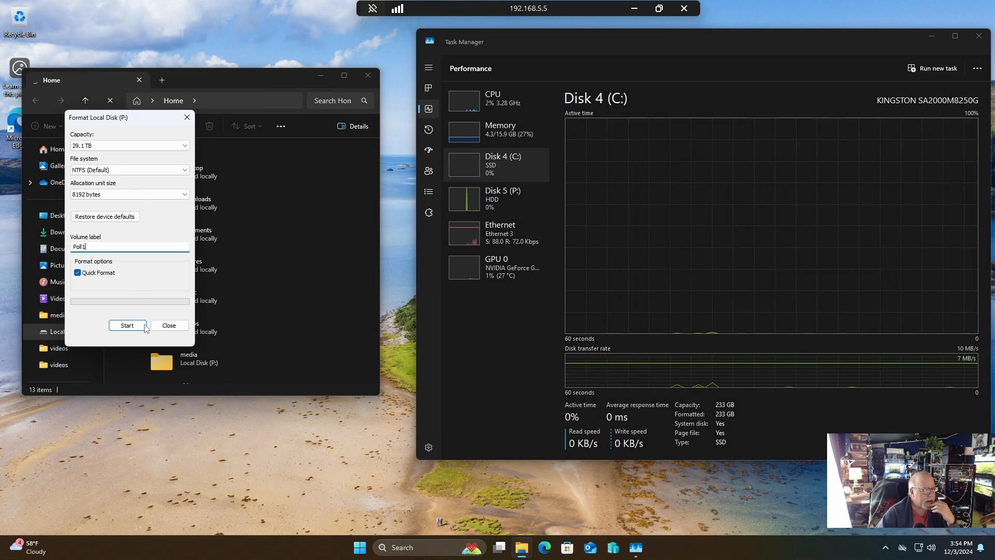
left_click(126, 325)
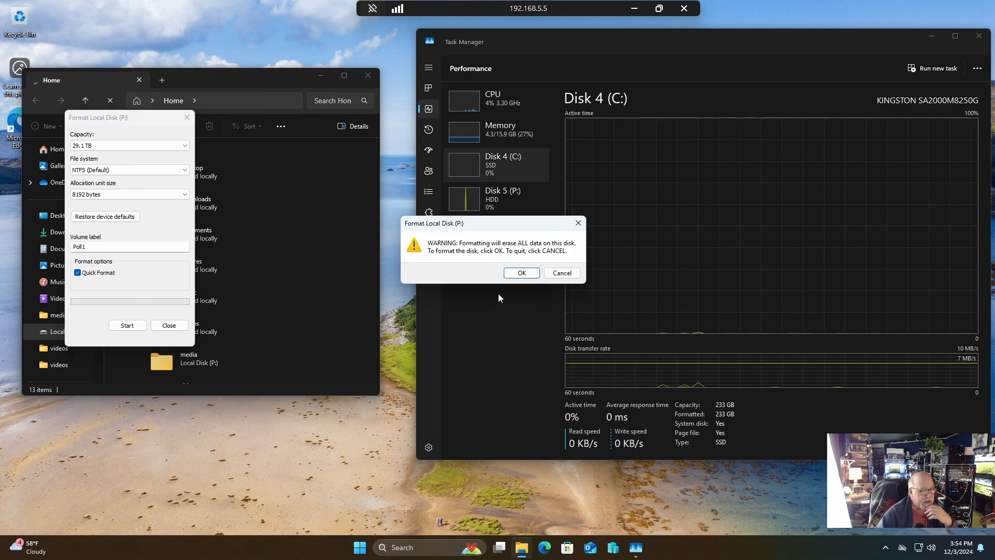
left_click(522, 273)
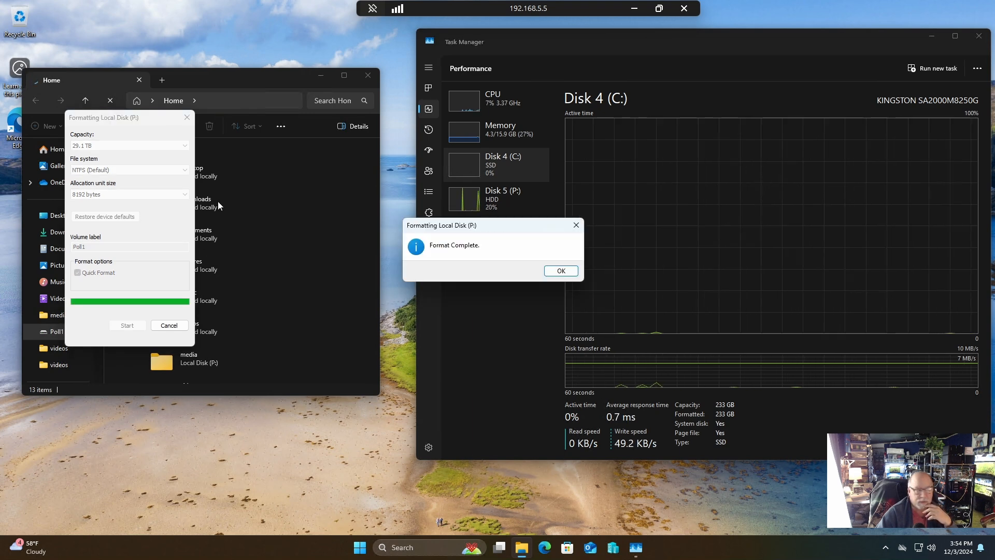
left_click(550, 273)
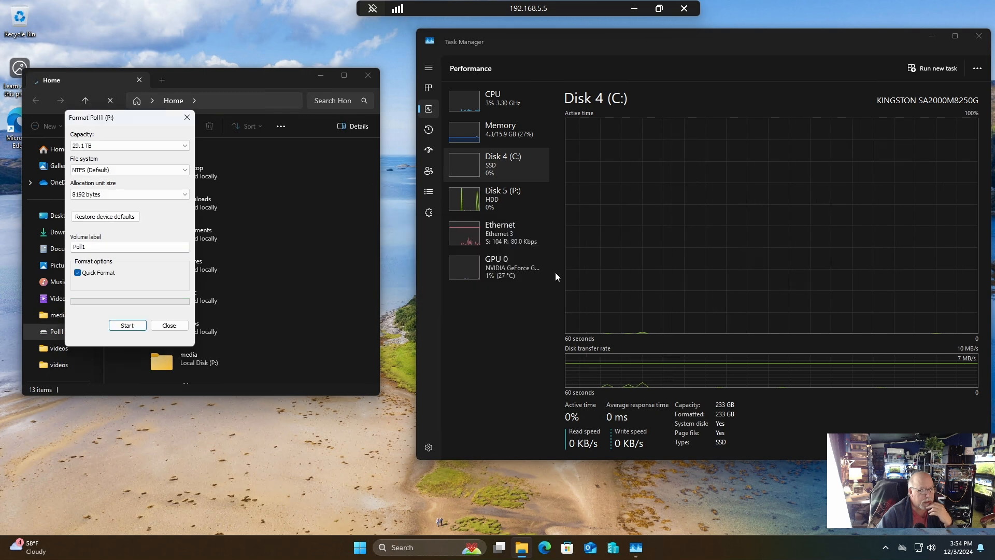
left_click(171, 326)
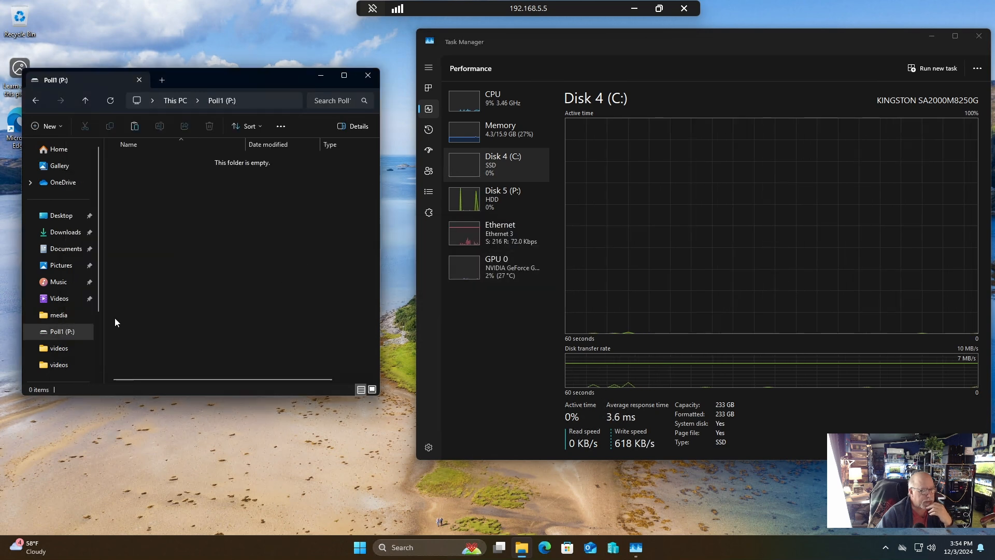
Create a folder named media at the root of the Poll1 (P:) drive.
scroll(46, 337, "down", 2)
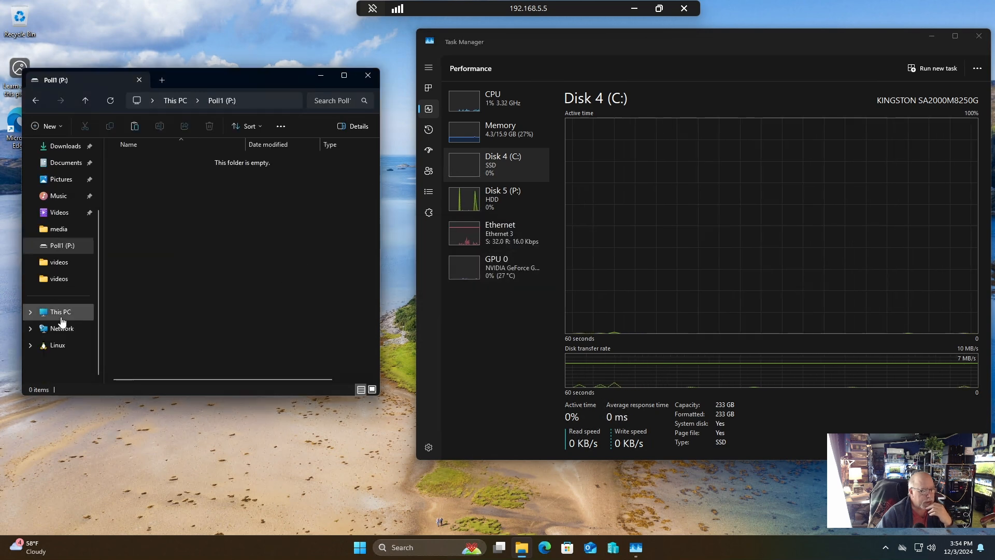
left_click(58, 311)
double_click(285, 170)
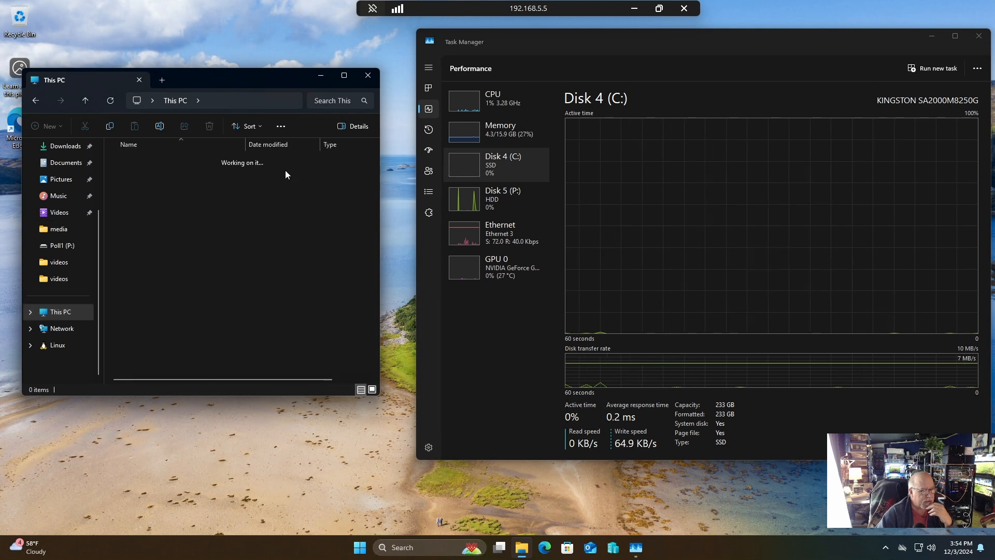
right_click(250, 266)
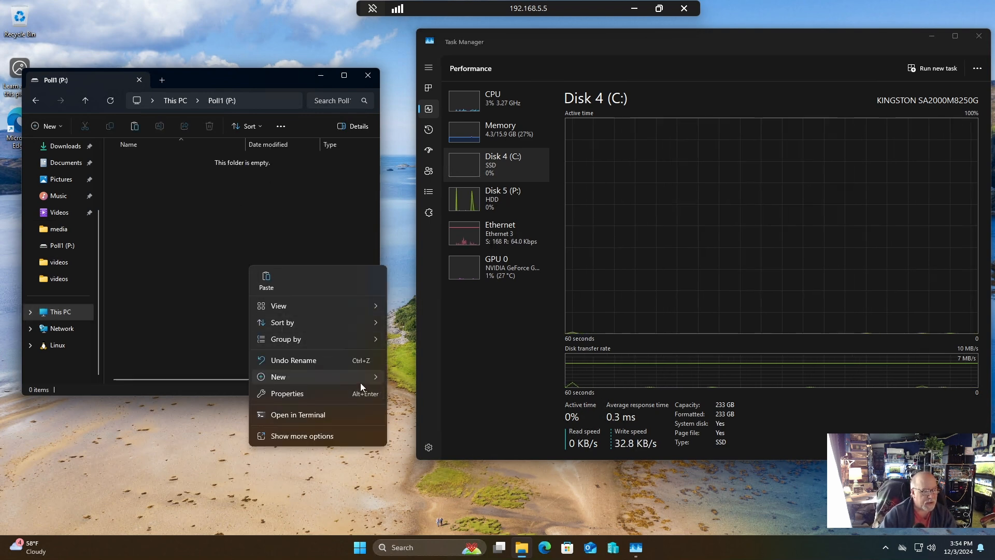
mouse_move(360, 382)
left_click(414, 379)
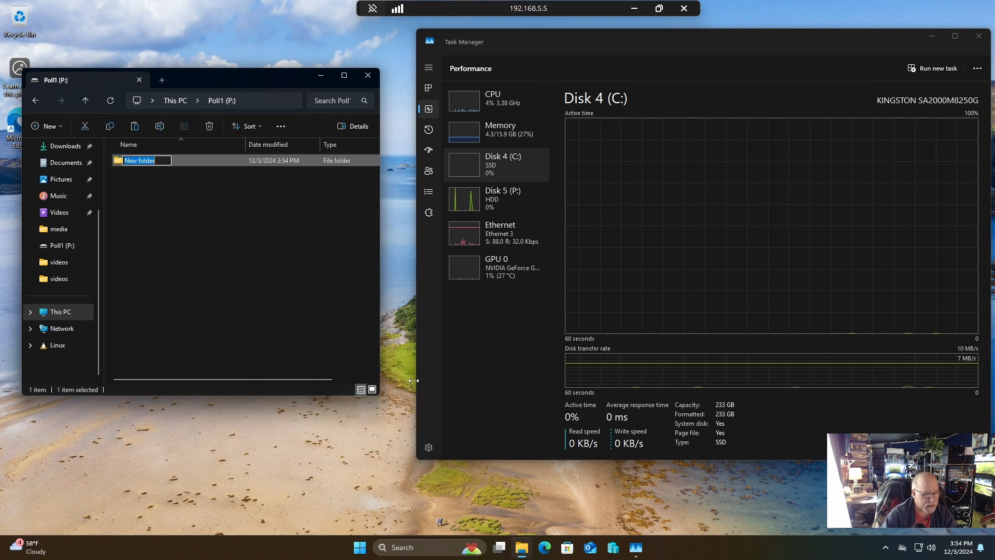
type("media")
key("Return")
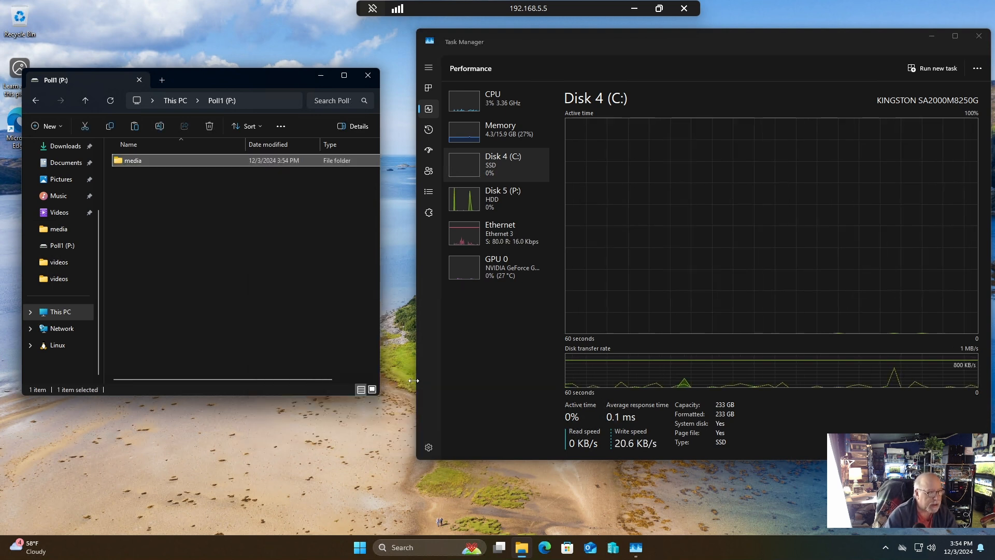
Create a folder named videos inside the media folder on Poll1 (P:).
double_click(210, 157)
right_click(107, 226)
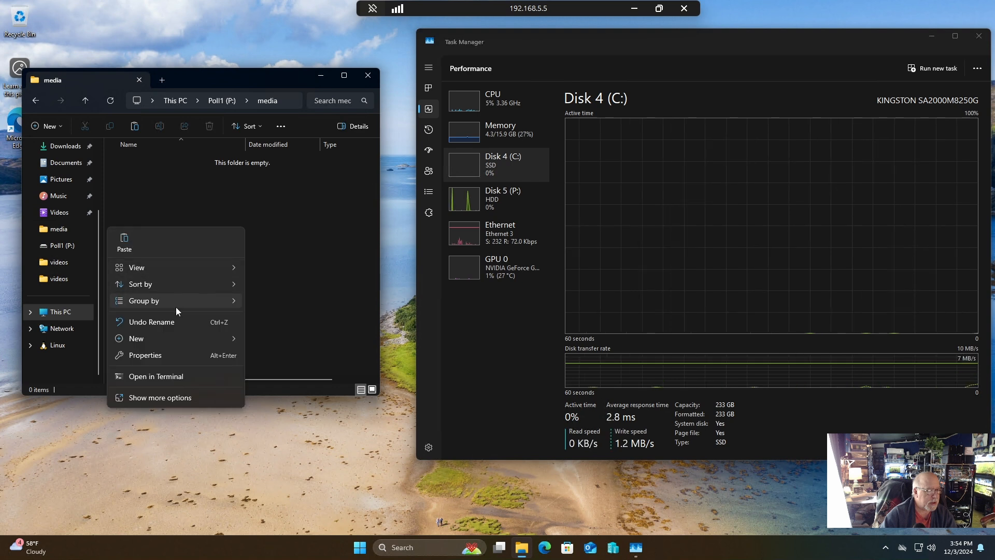
mouse_move(178, 338)
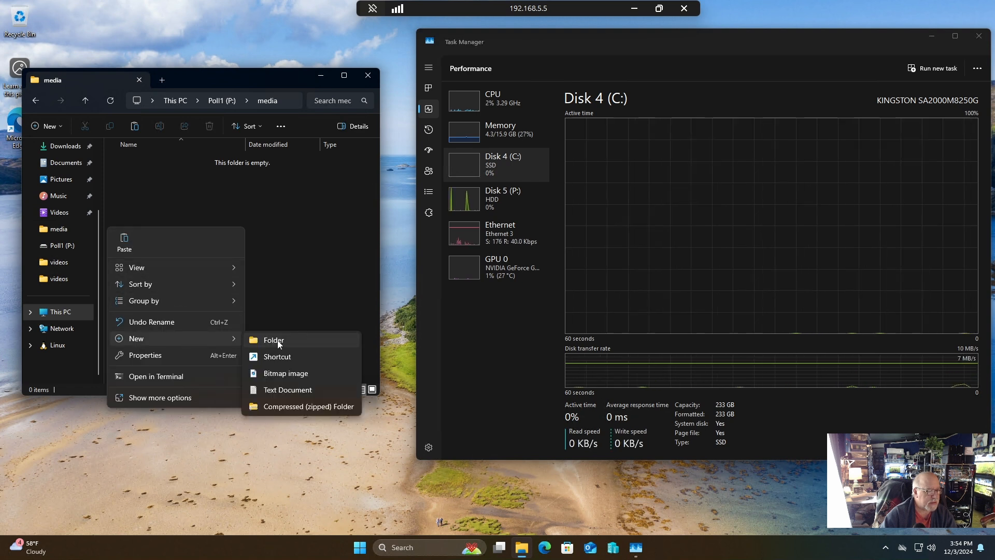
left_click(269, 342)
type("videos")
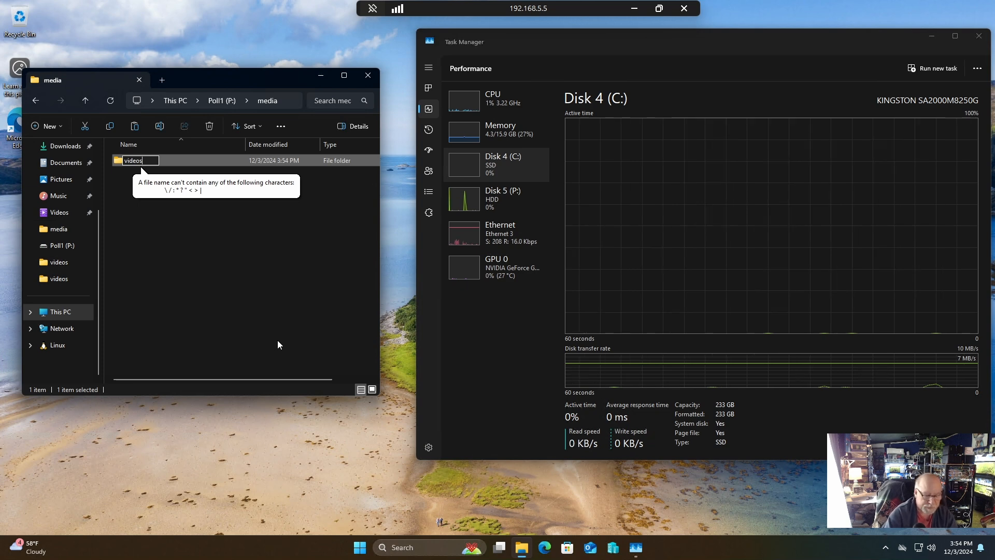
key("Return")
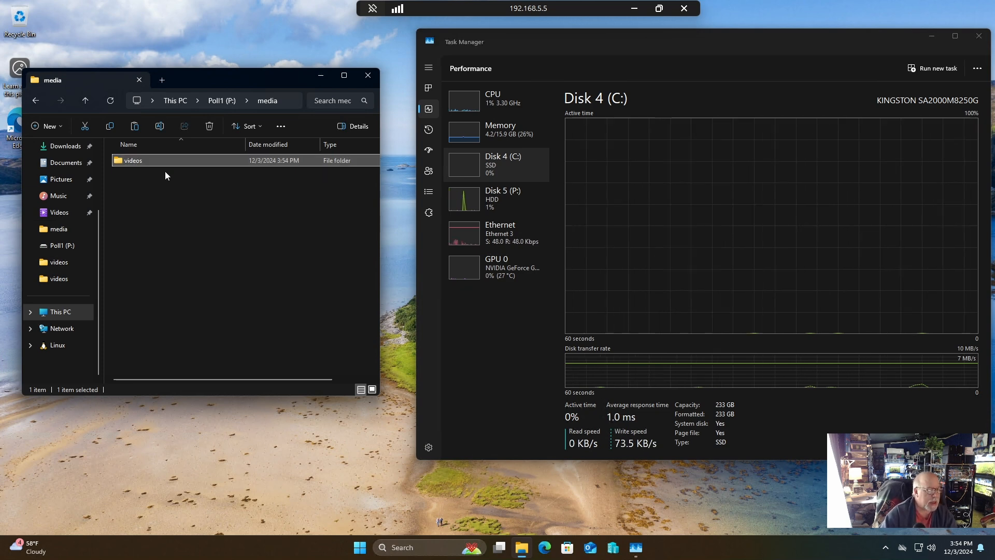
Paste the copied Action-Adventure folder into the videos folder on P: and monitor the transfer in Task Manager's Disk 5 (P:) performance view.
double_click(153, 165)
right_click(163, 211)
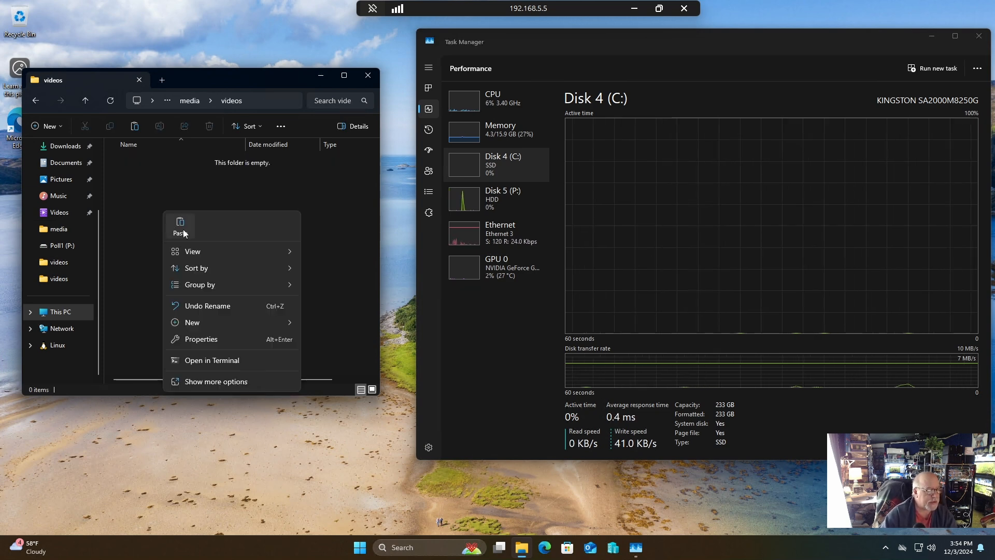
left_click(181, 227)
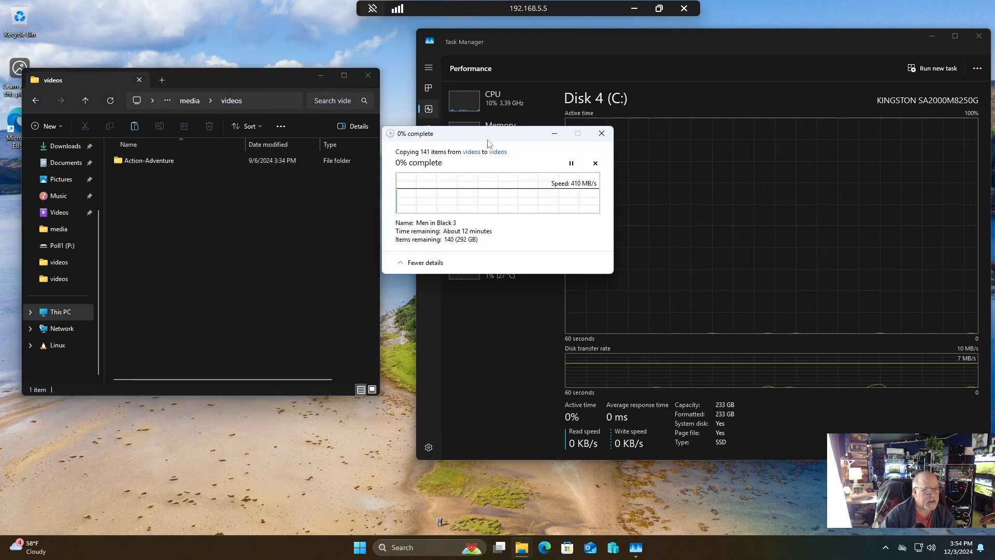
left_click_drag(487, 144, 209, 59)
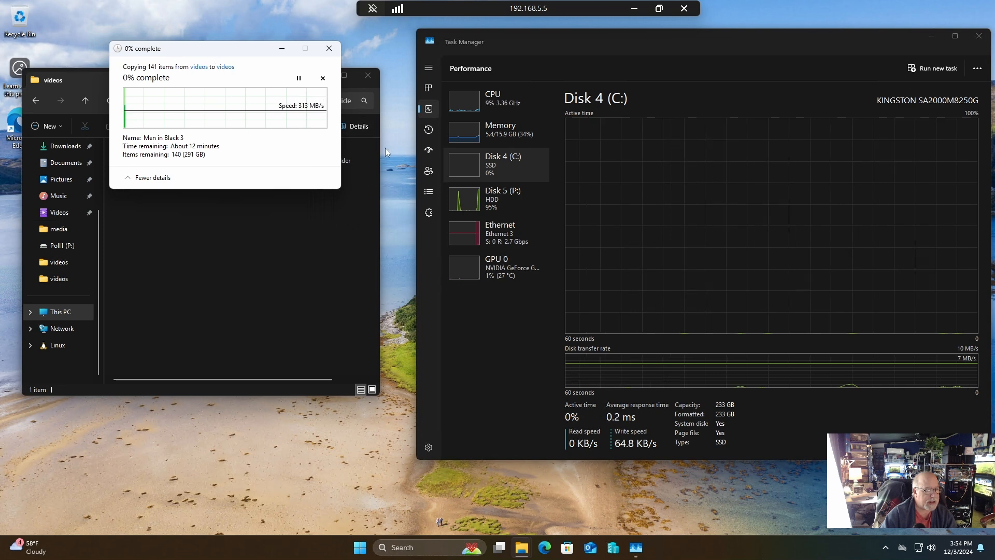
left_click(492, 204)
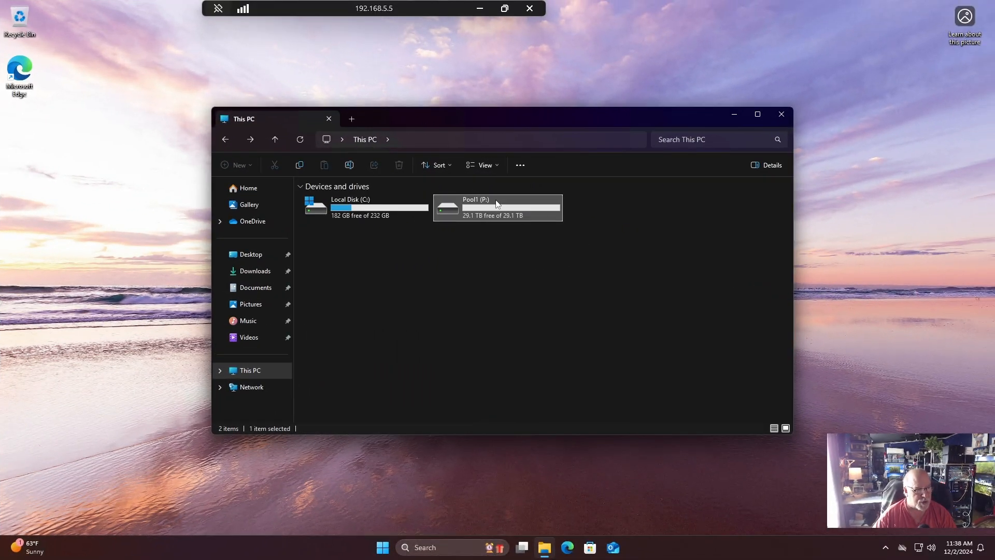
Open the Pool1 (P:) drive and create a folder named apps at its root.
double_click(497, 203)
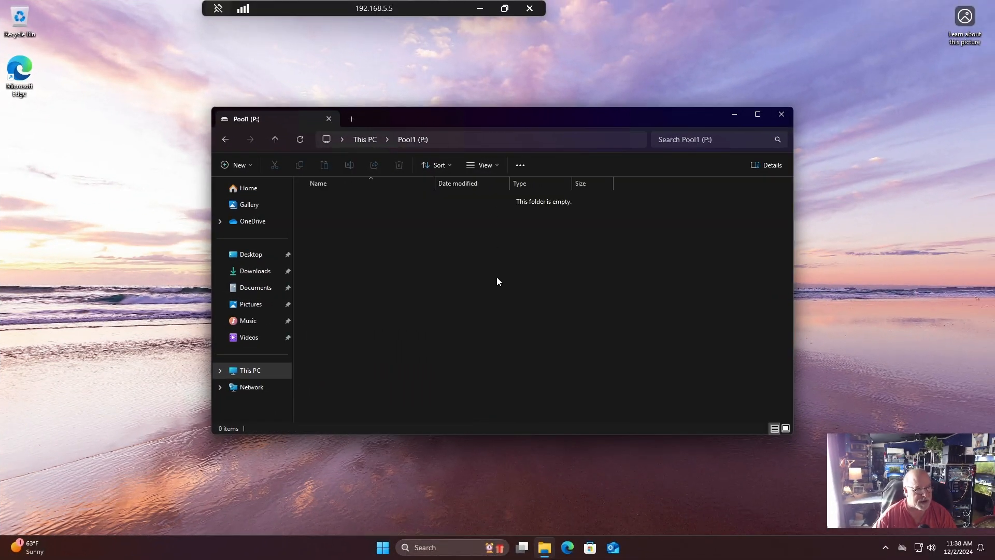
right_click(347, 275)
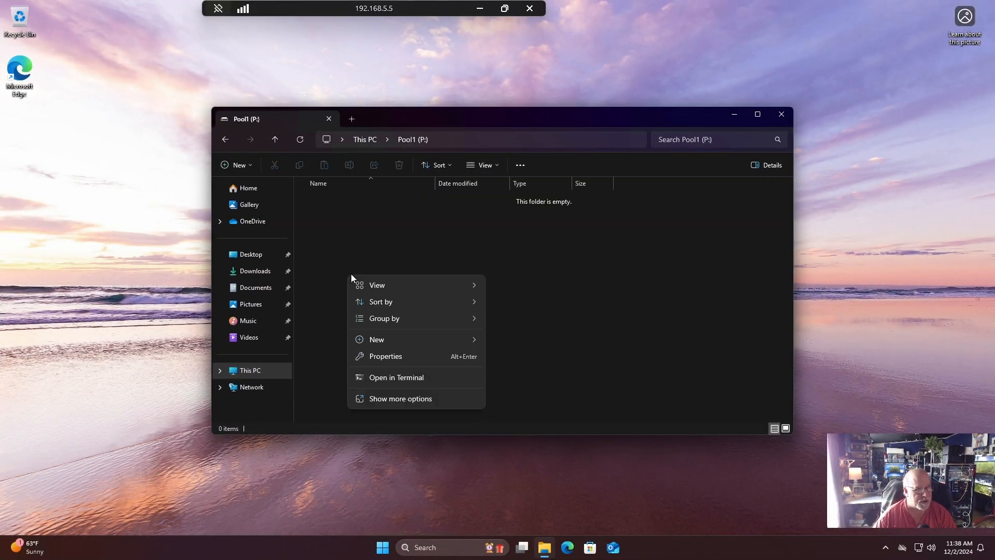
mouse_move(406, 343)
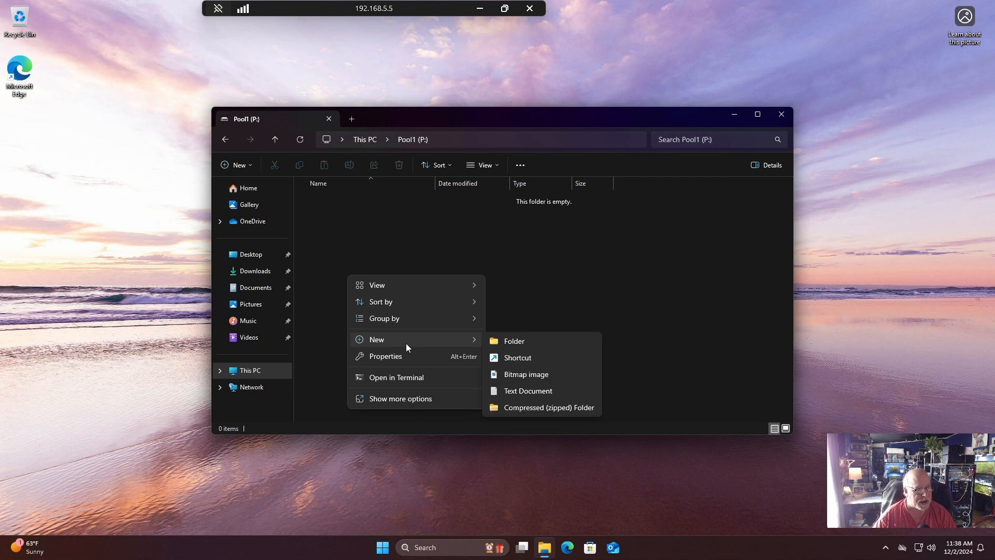
left_click(512, 342)
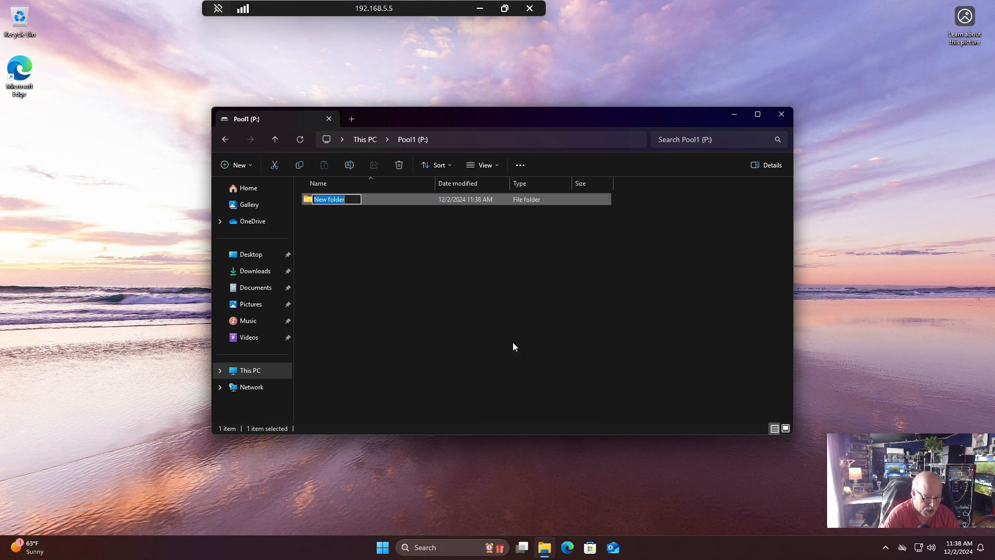
type("apps")
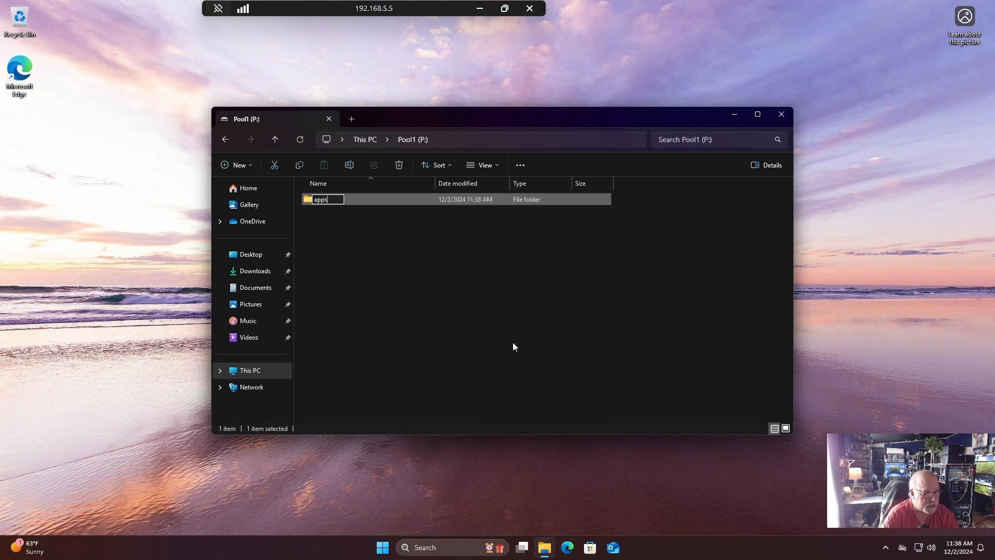
key("Return")
Create a folder named media next to the apps folder on Pool1 (P:).
right_click(369, 281)
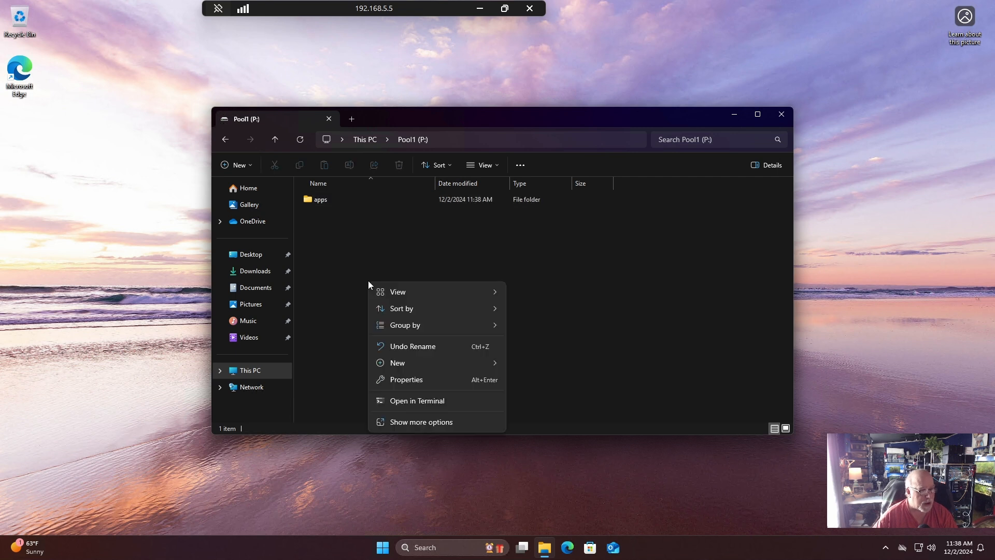
mouse_move(414, 368)
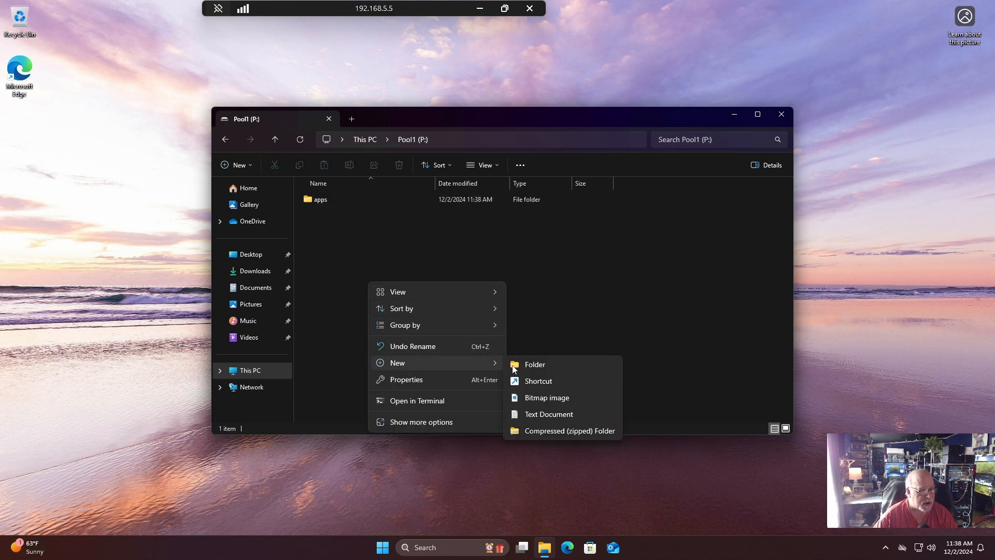
left_click(535, 364)
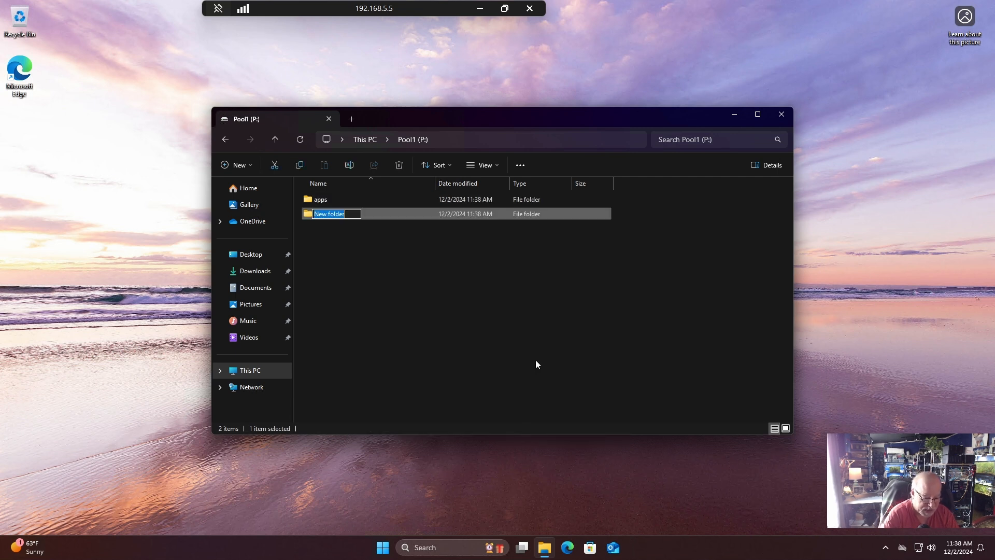
type("media")
key("Return")
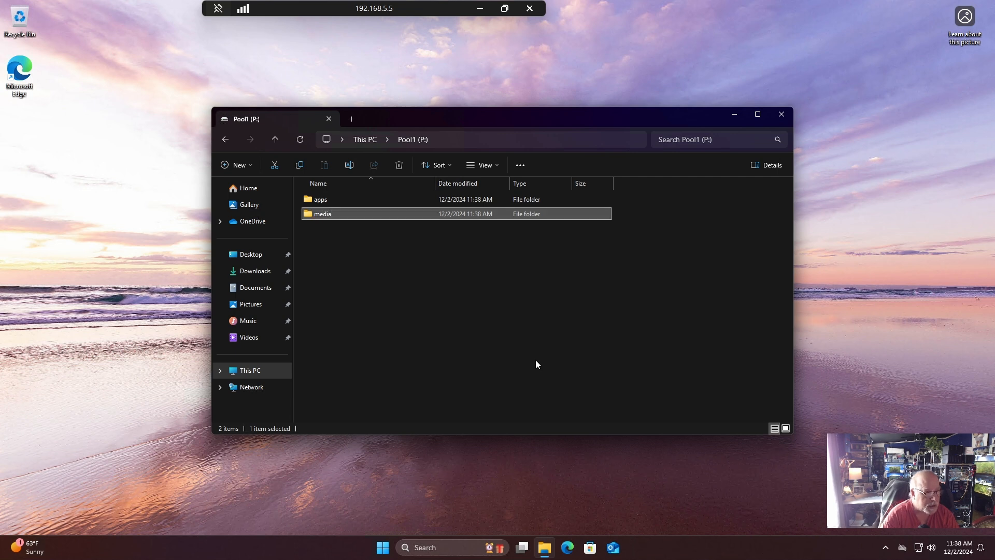
Add a folder named public at the root of Pool1 (P:).
right_click(360, 285)
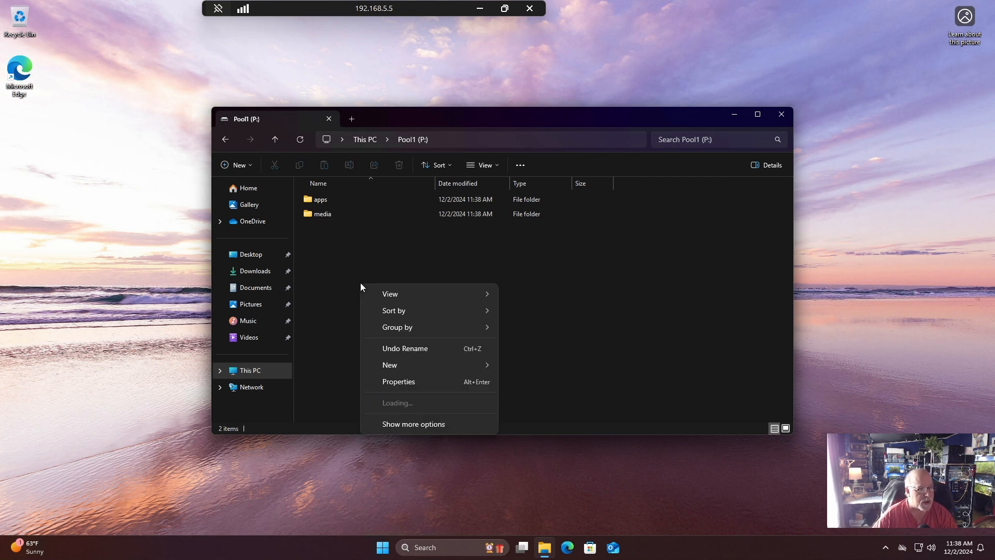
mouse_move(408, 367)
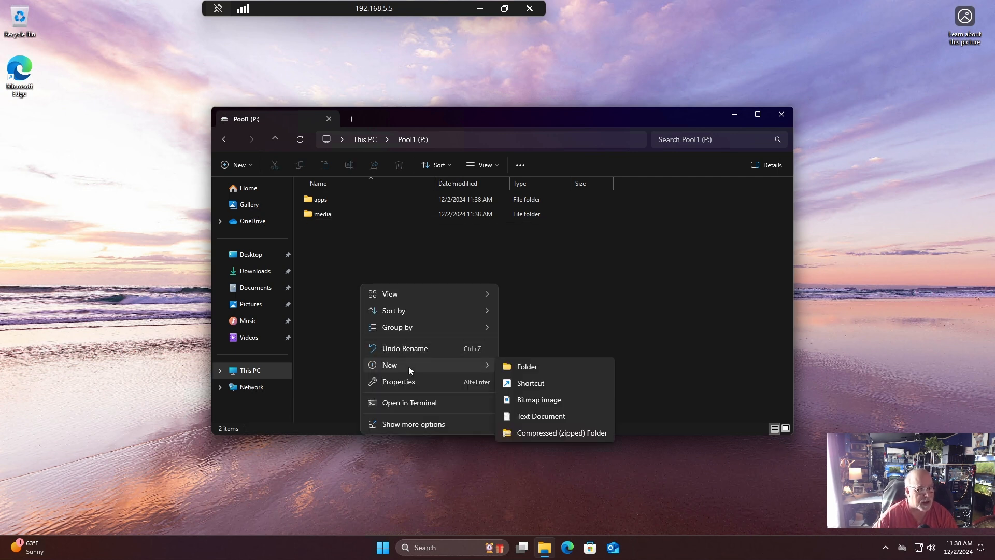
left_click(553, 365)
type("public")
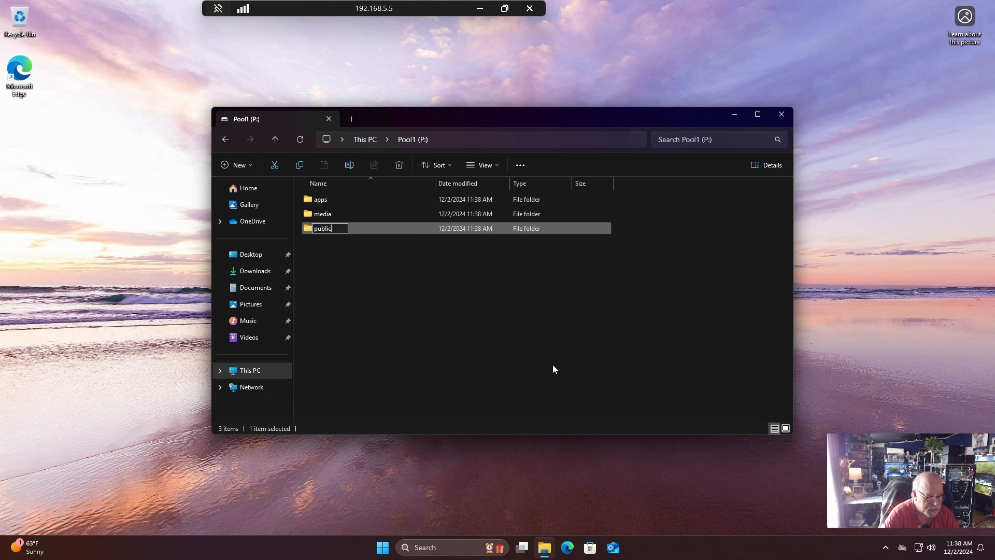
key("Return")
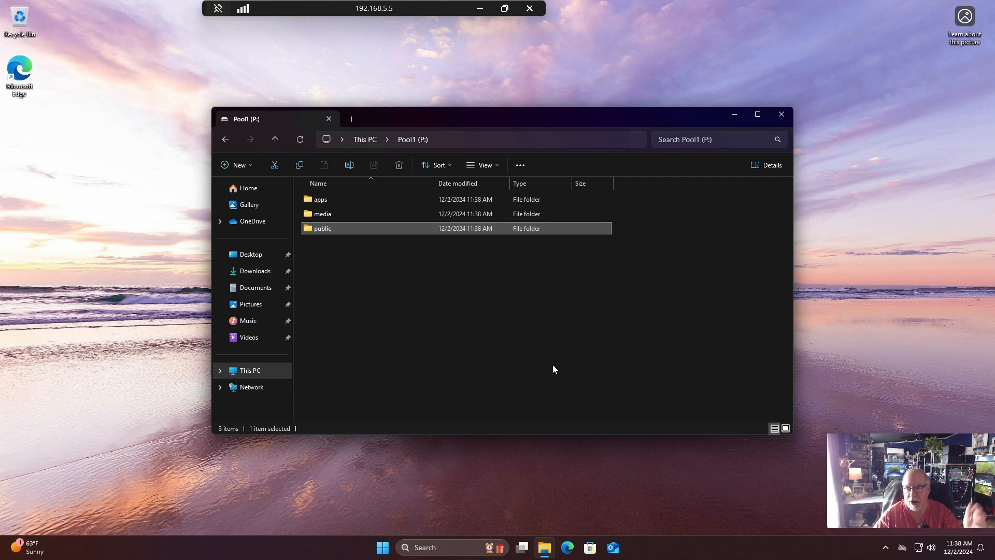
Browse the network to the media\videos folder on DS1621 and copy its Action-Adventure folder.
left_click(332, 213)
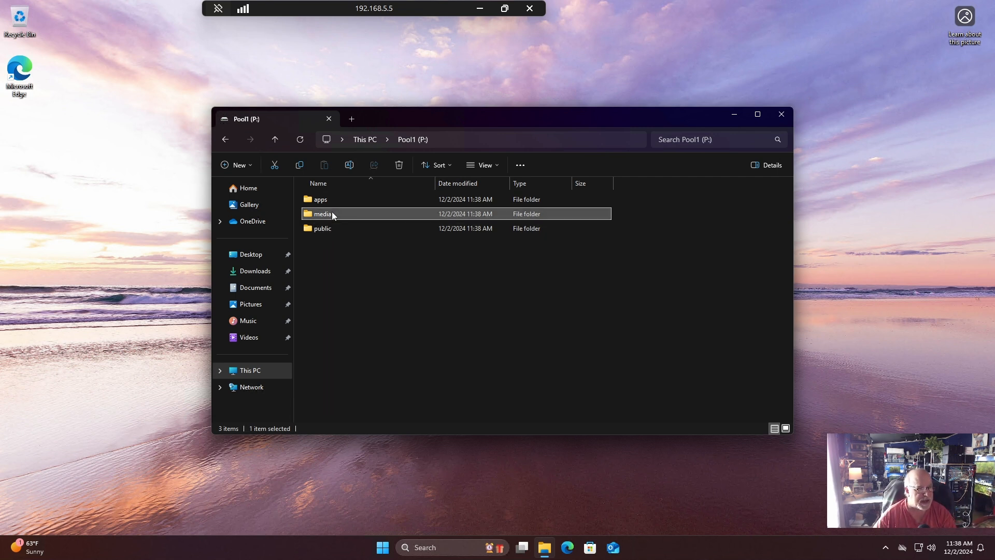
left_click(506, 144)
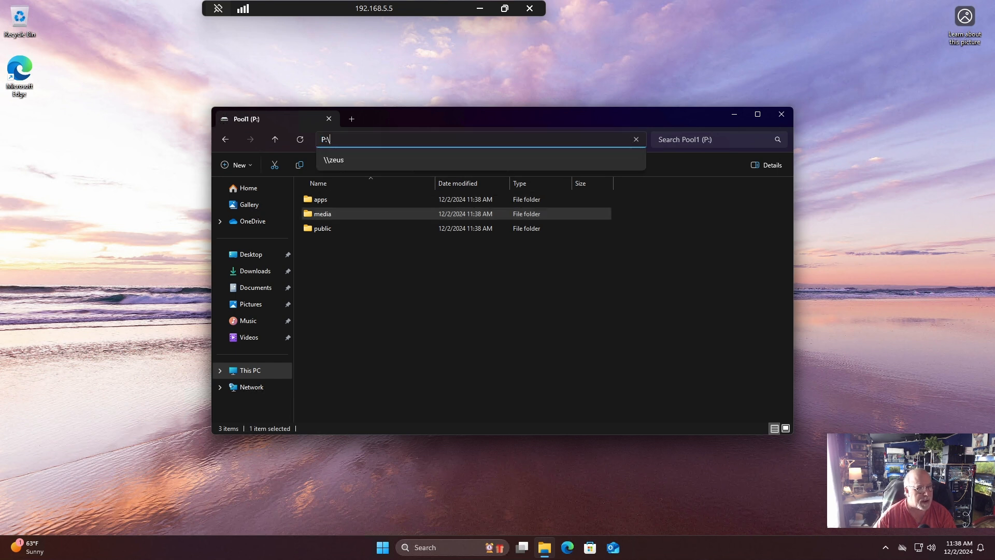
left_click(276, 387)
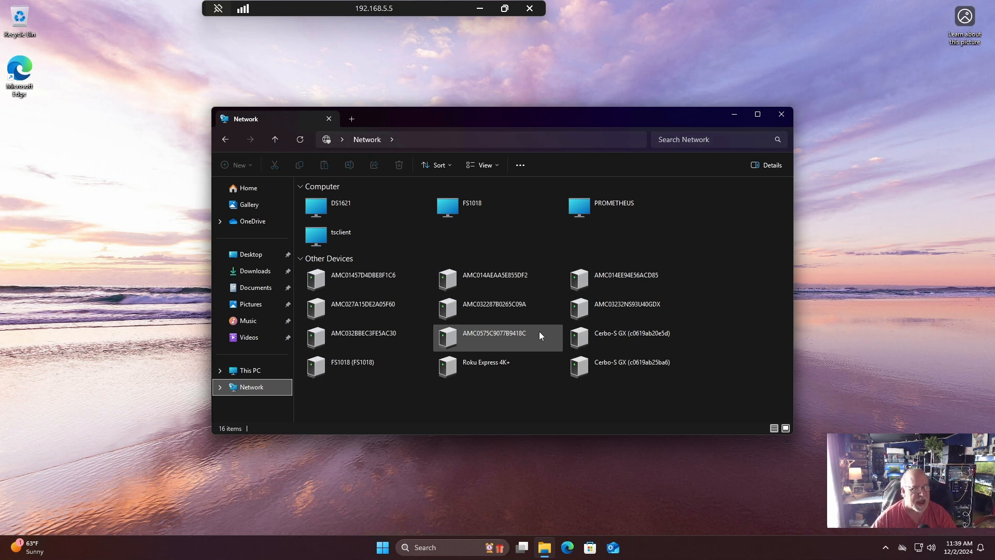
double_click(356, 209)
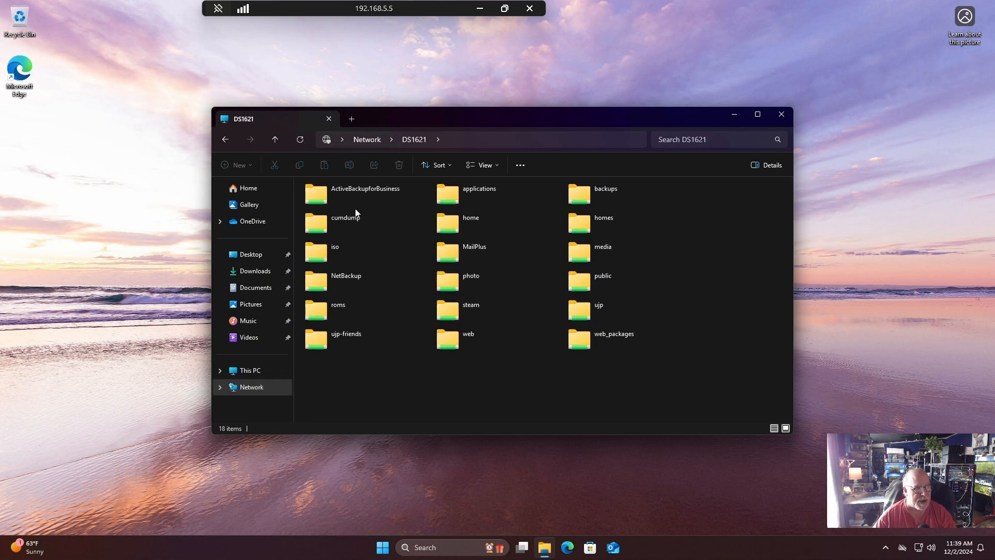
double_click(576, 253)
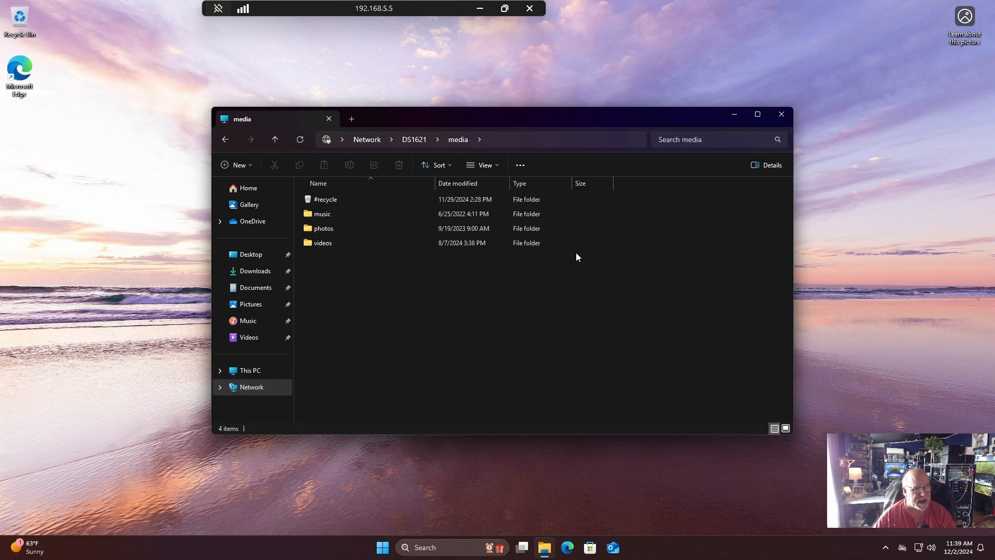
double_click(337, 244)
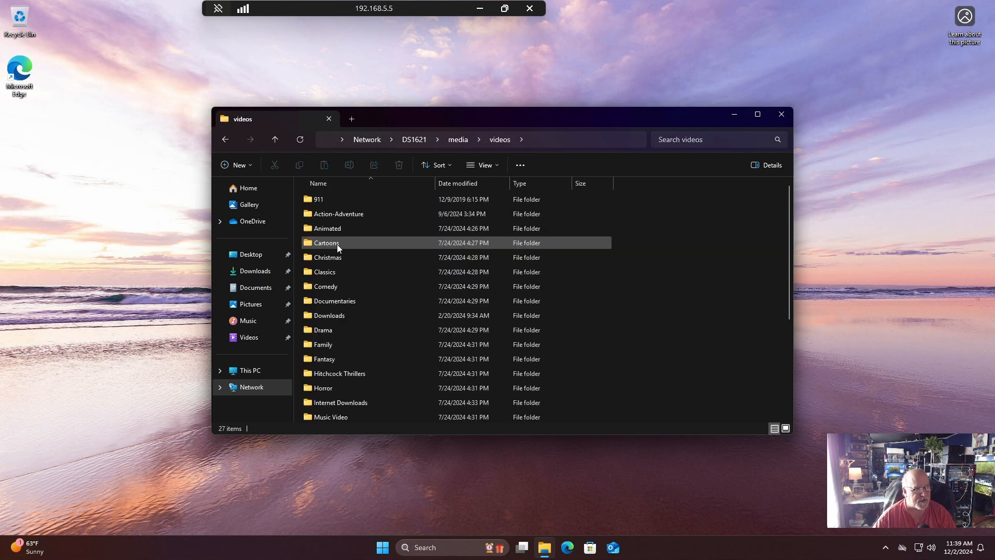
right_click(344, 216)
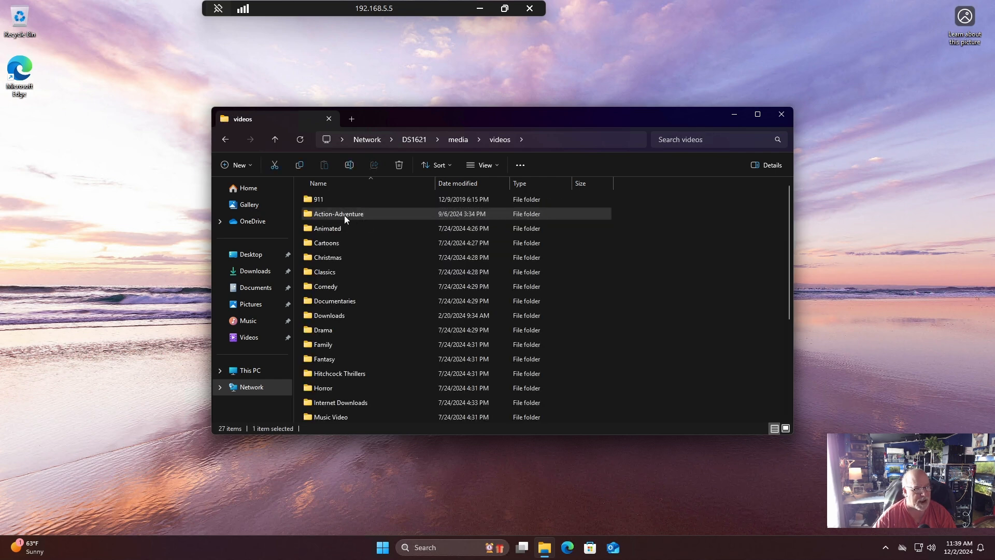
left_click(390, 226)
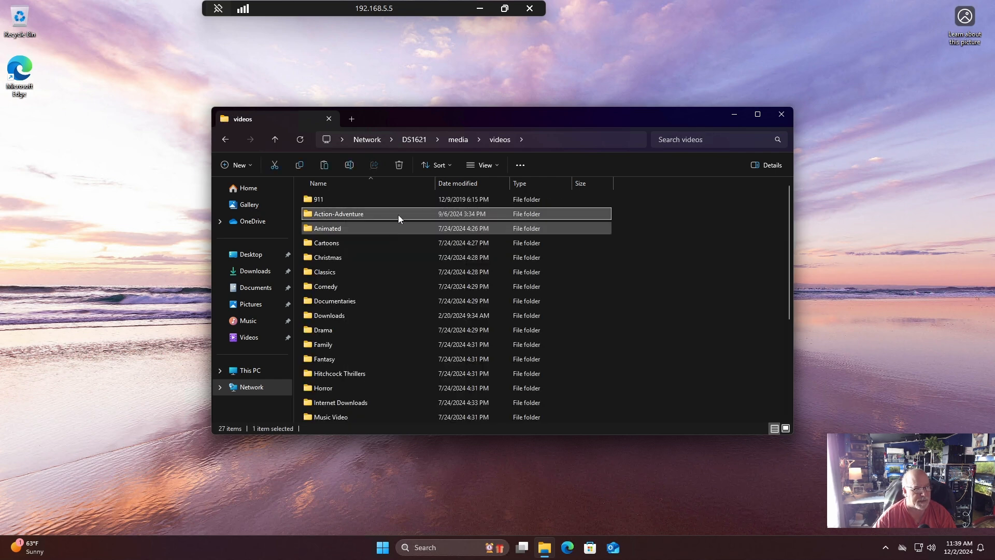
Paste the Action-Adventure folder into the media folder on Pool1 (P:) from a new File Explorer tab and show the detailed copy progress.
left_click(353, 118)
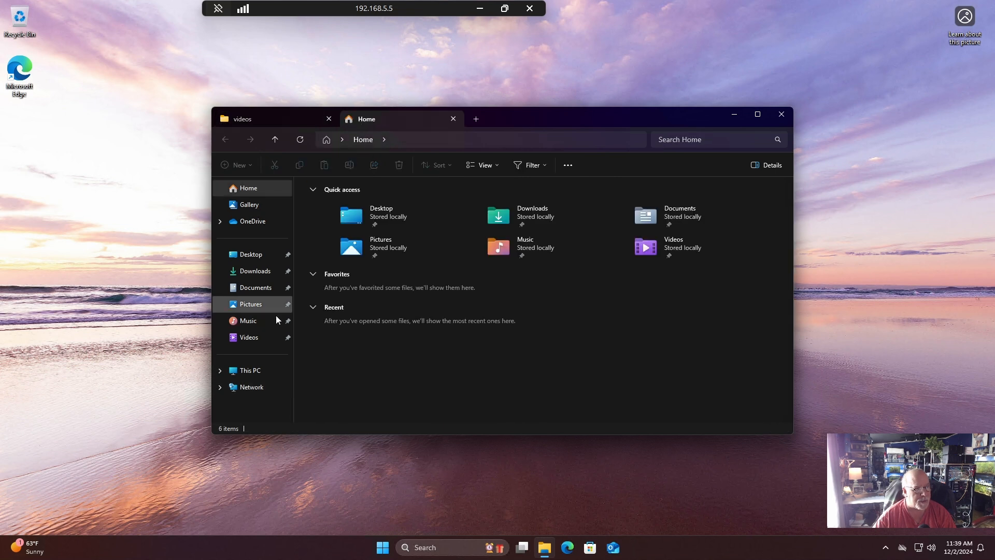
left_click(253, 371)
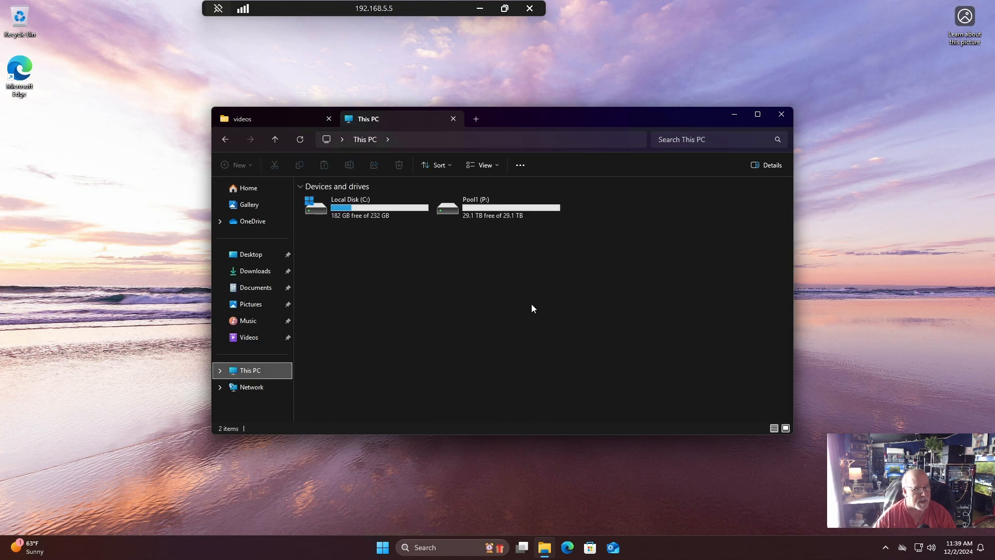
double_click(493, 202)
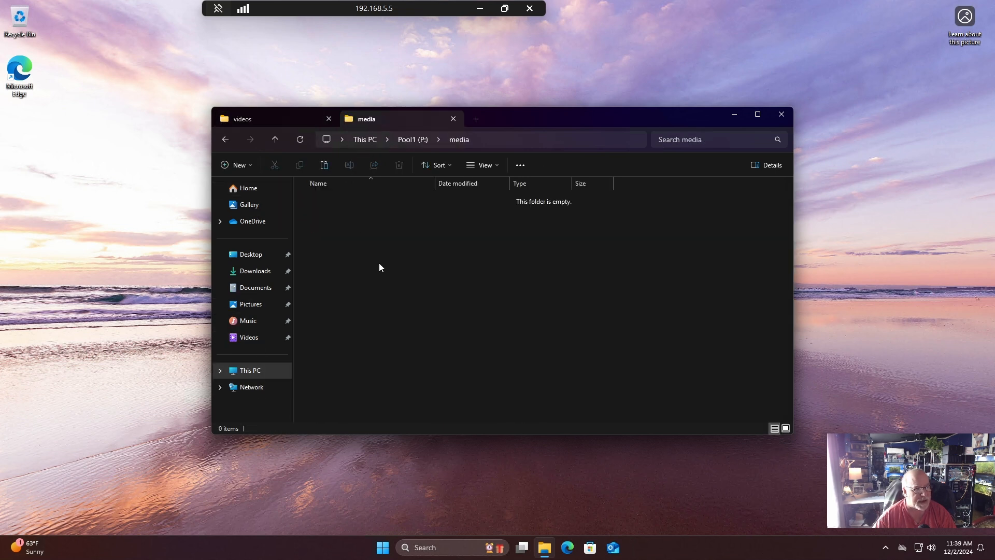
right_click(384, 279)
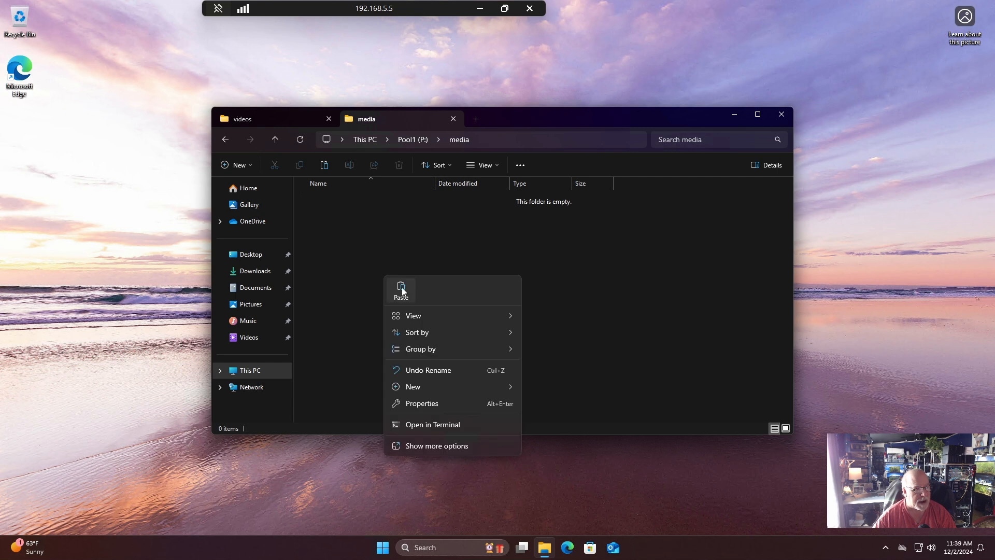
left_click(401, 290)
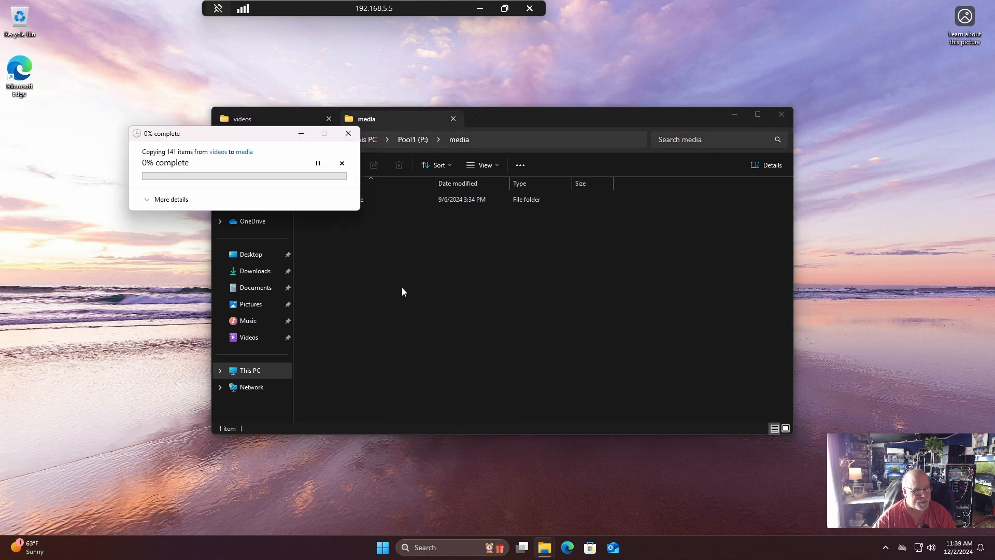
left_click(174, 201)
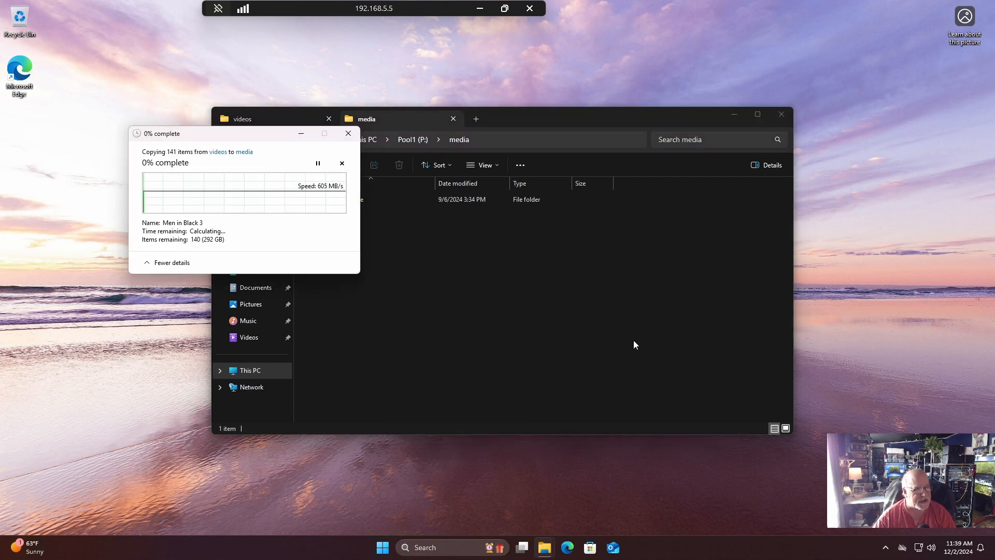
Open Task Manager beside the copy window and examine the performance graphs for Ethernet and Disk 5 (P:), enlarging the window.
right_click(380, 548)
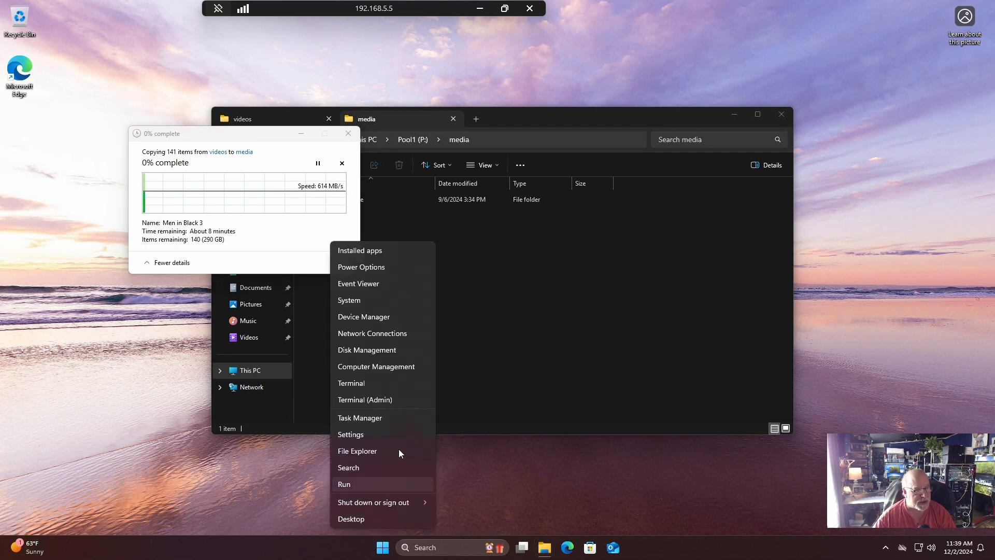
left_click(396, 417)
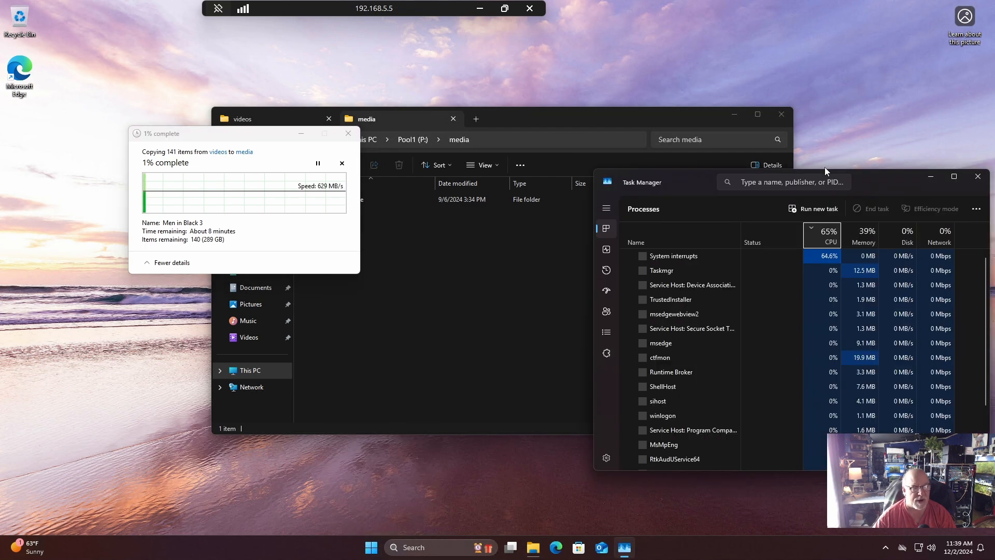
left_click_drag(878, 182, 882, 123)
left_click(610, 190)
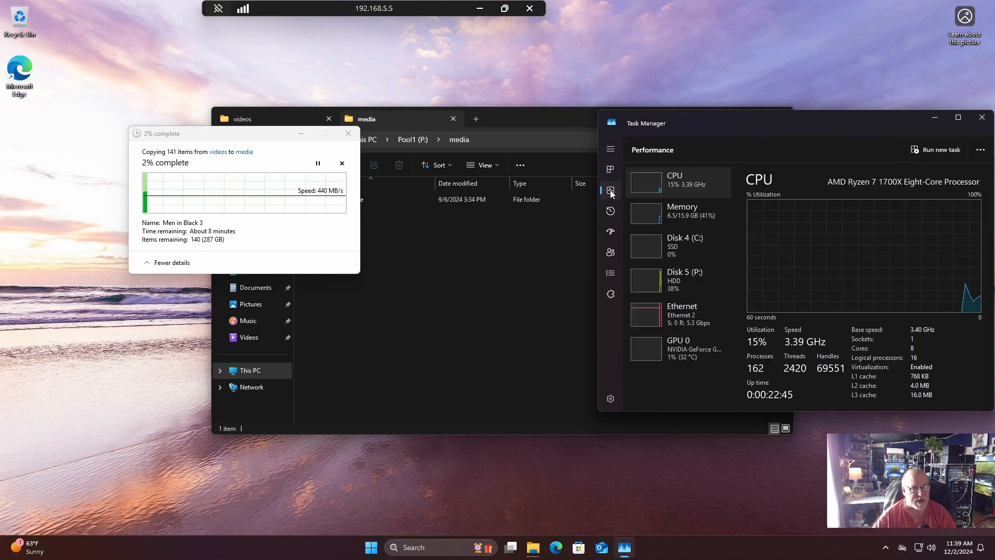
left_click(692, 310)
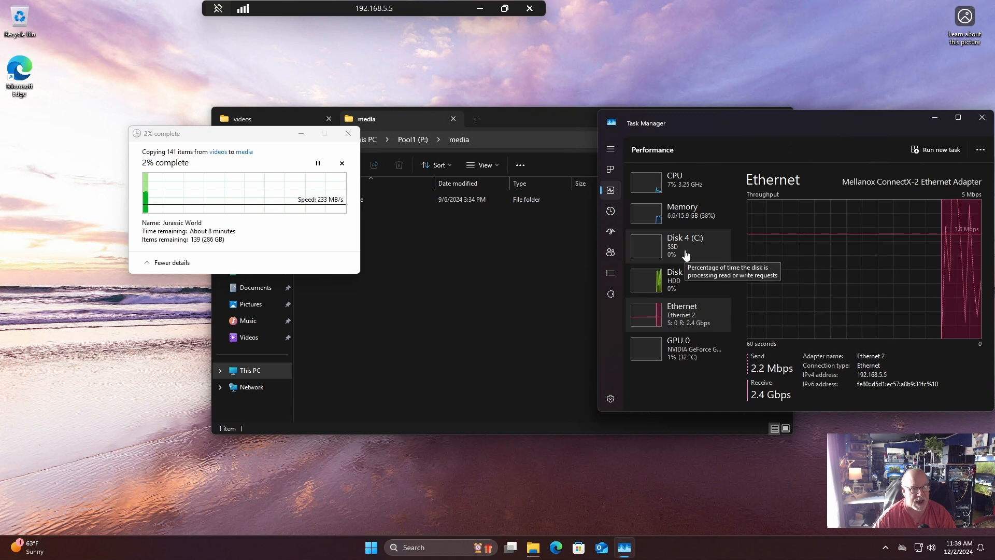
left_click(683, 288)
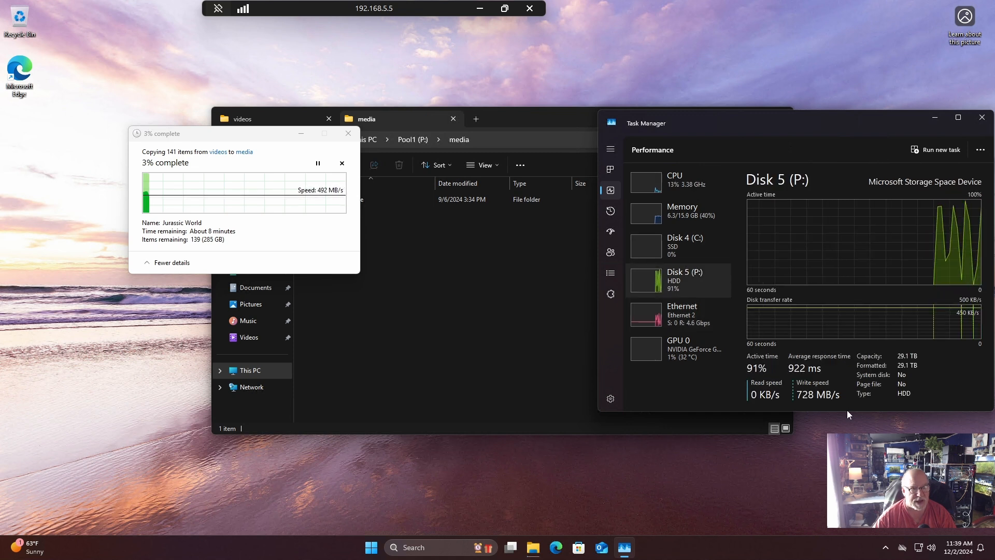
left_click_drag(846, 413, 846, 503)
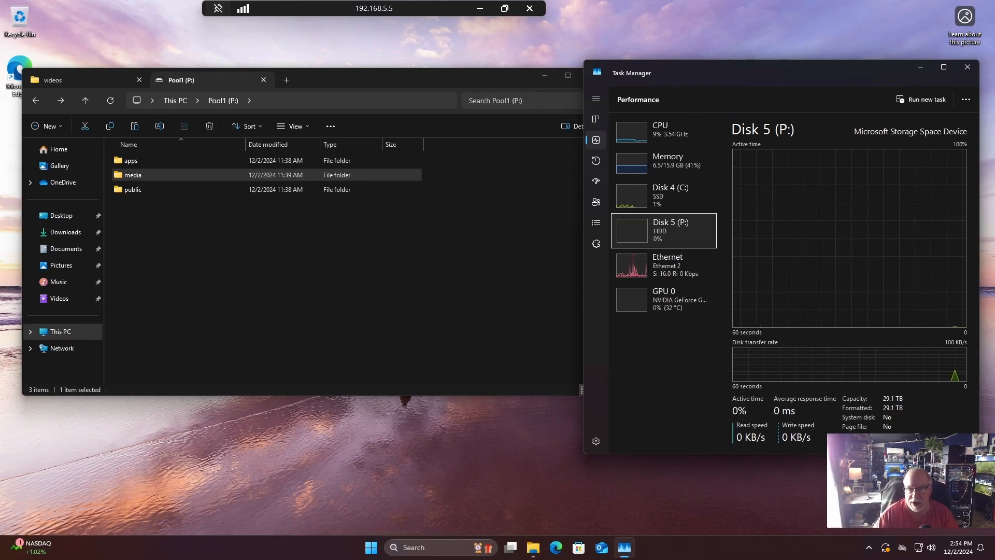
Open the sharing properties of the apps folder on Pool1 (P:).
left_click(138, 160)
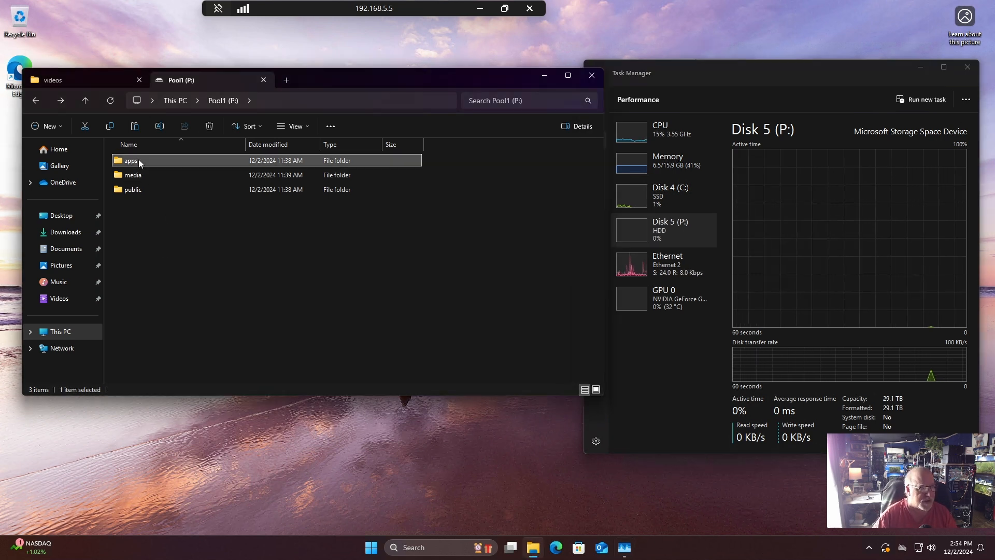
right_click(138, 159)
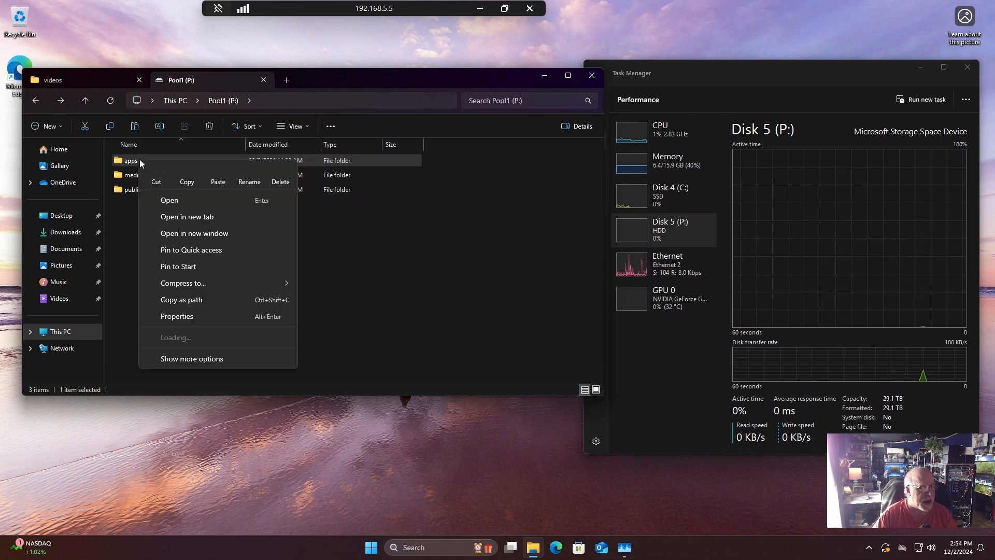
left_click(190, 317)
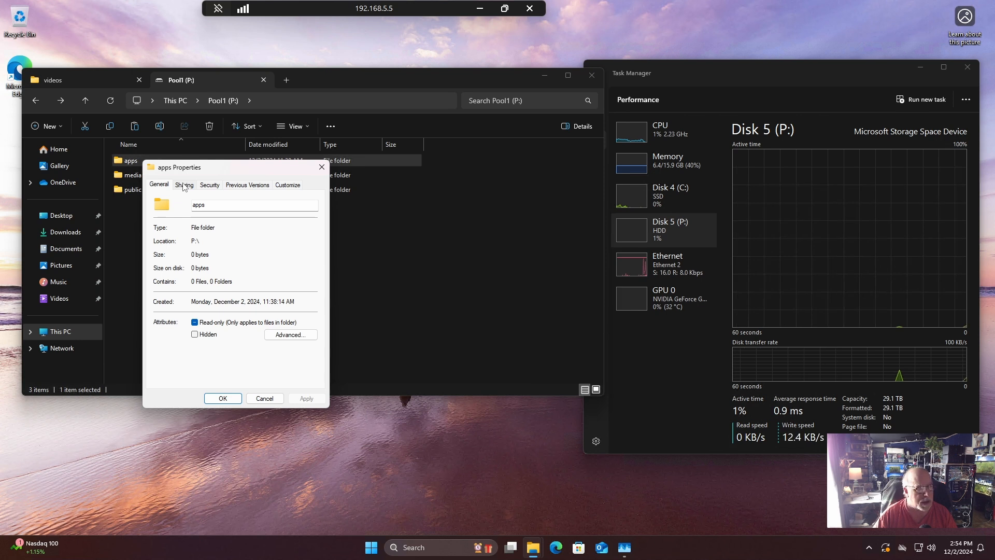
left_click(184, 185)
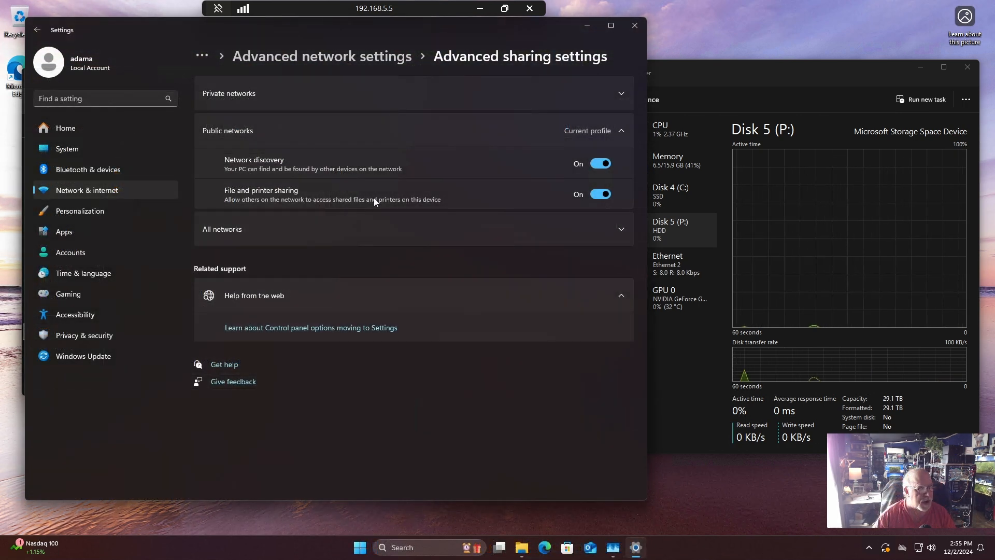
Review the advanced sharing settings for public and all networks, including password protected sharing, and close Settings.
left_click(84, 189)
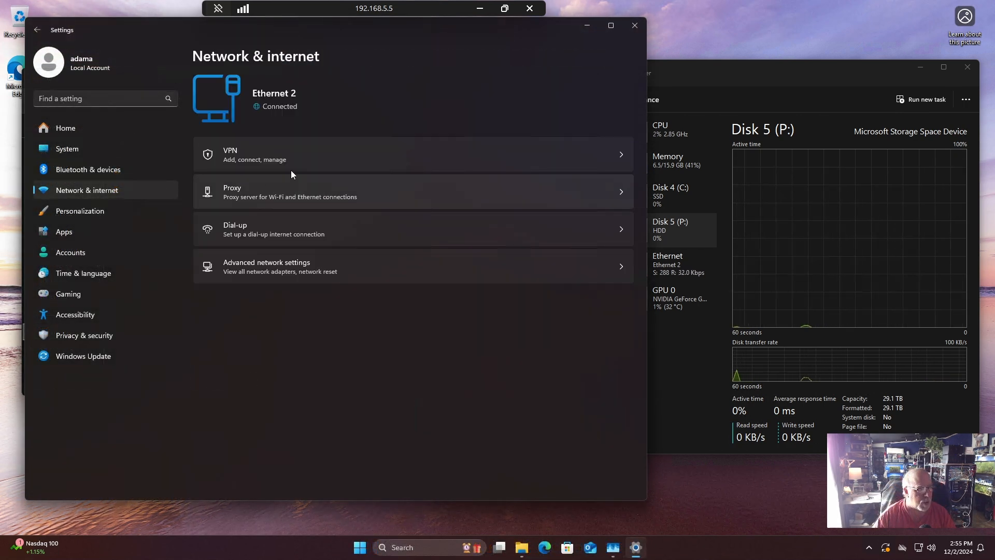
left_click(291, 272)
left_click(273, 217)
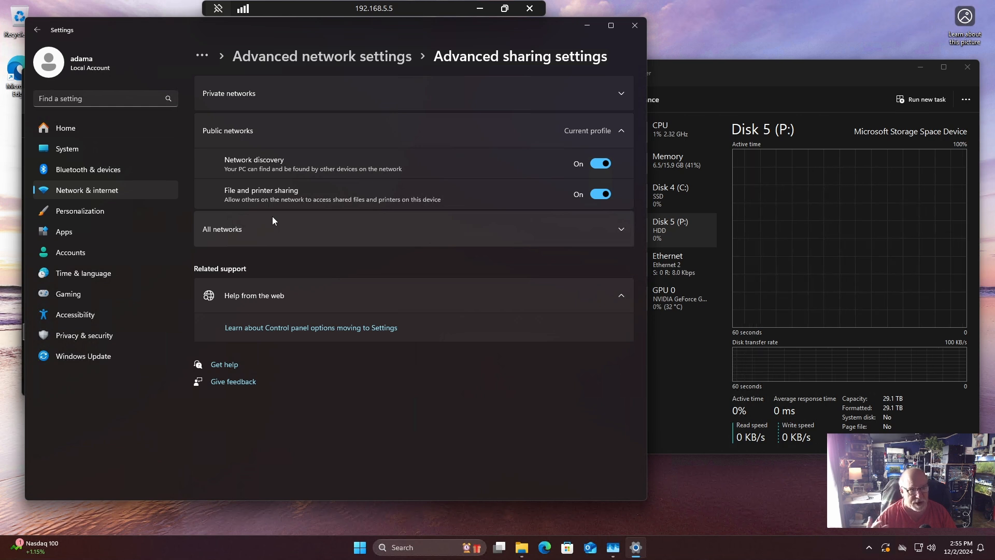
left_click(621, 231)
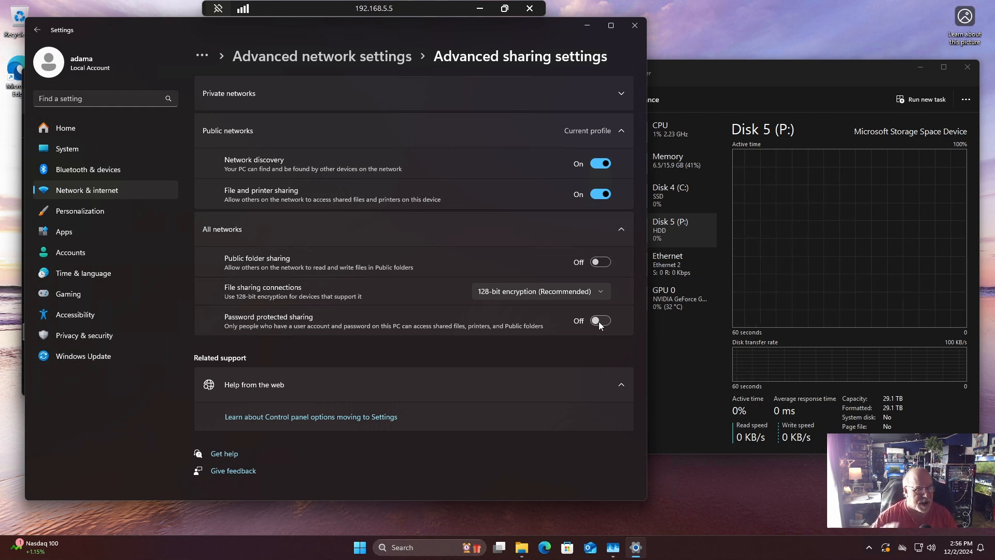
left_click(635, 25)
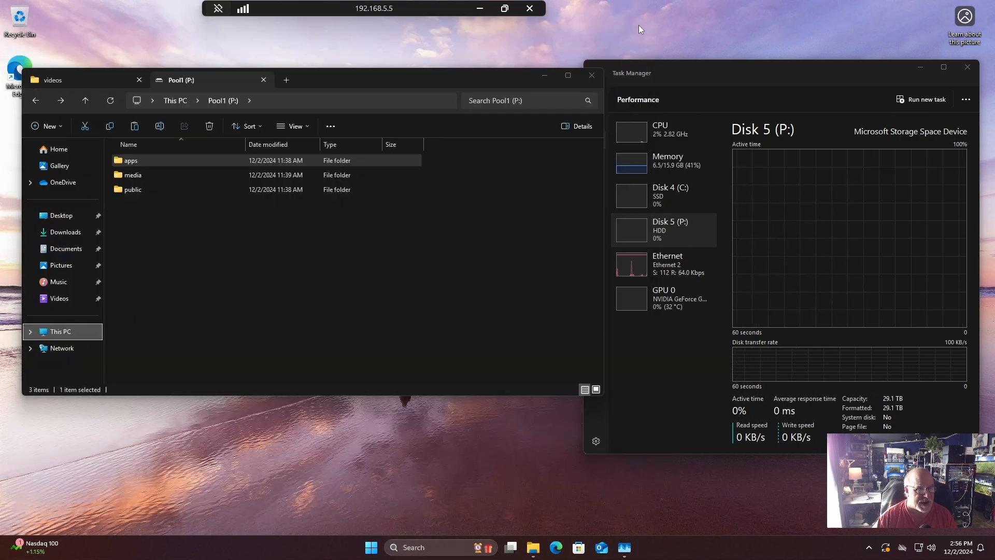
Share the apps folder through Advanced Sharing under the name apps, keeping Read permission for Everyone.
right_click(139, 161)
left_click(197, 322)
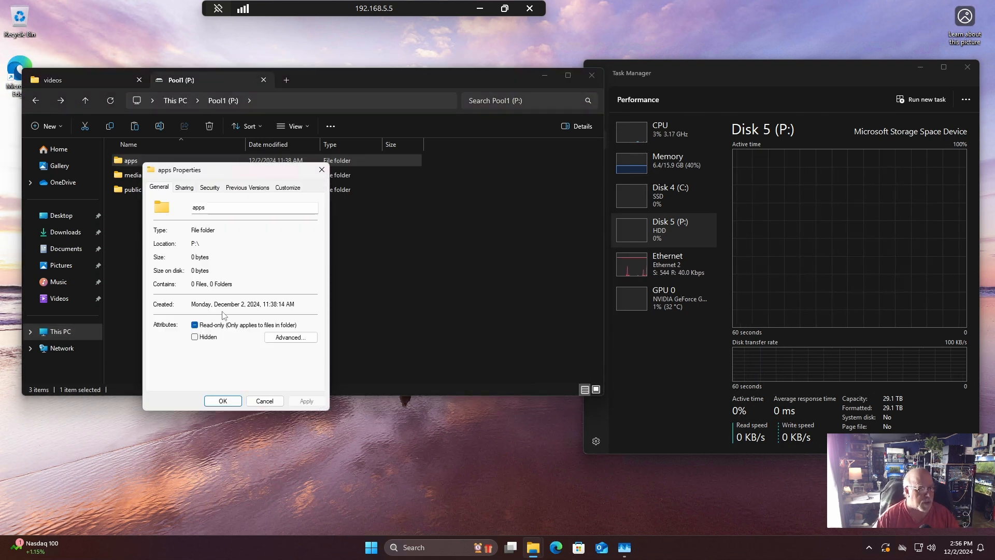
left_click(183, 188)
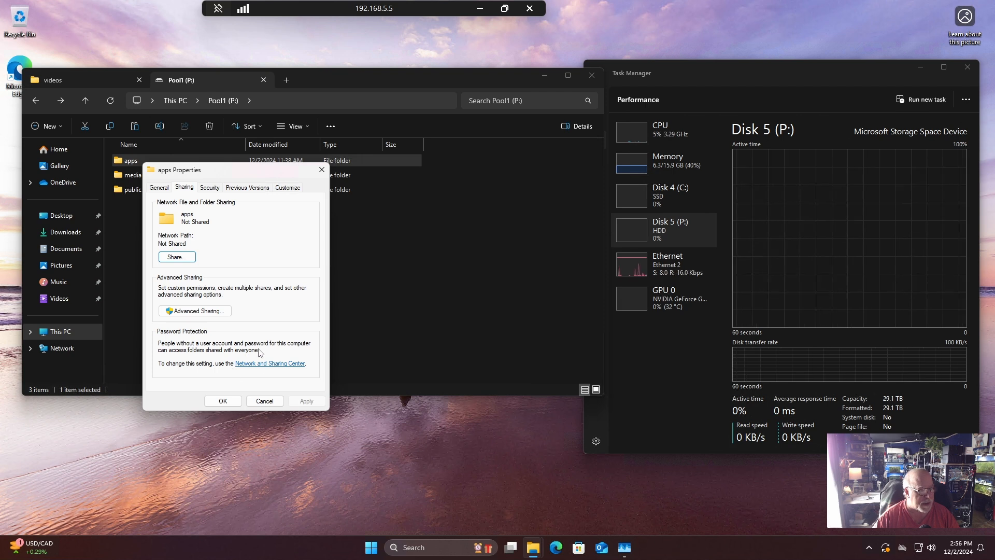
left_click(205, 314)
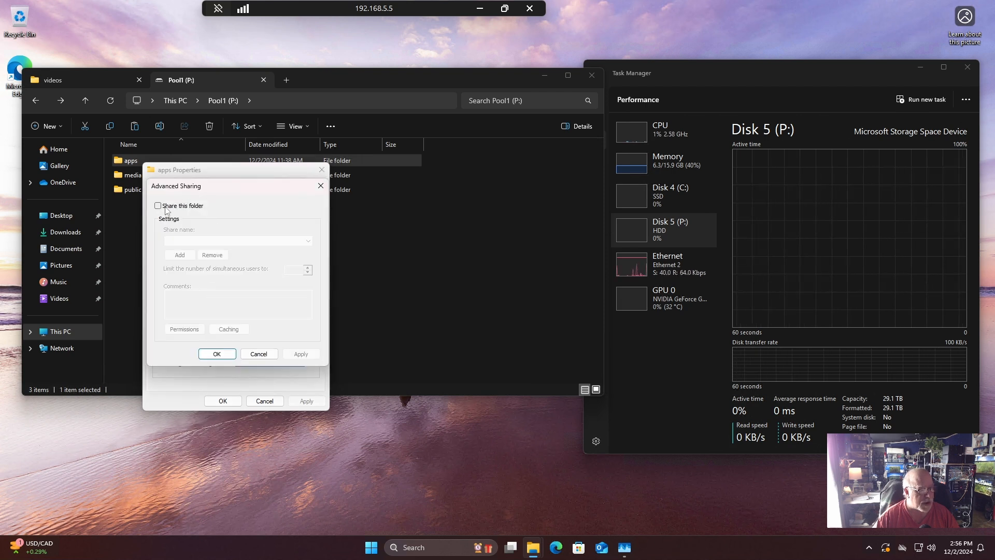
left_click(158, 205)
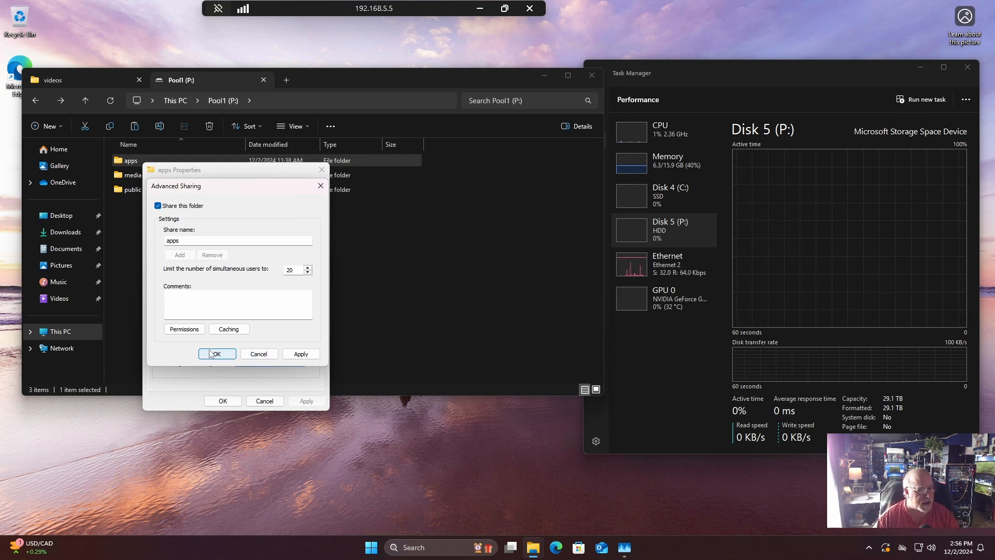
left_click(197, 335)
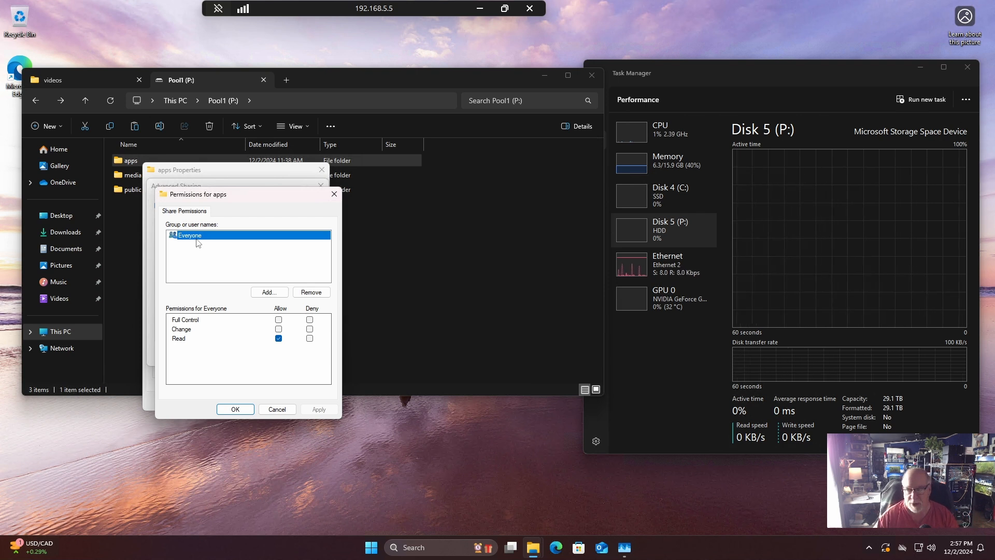
left_click(235, 409)
left_click(305, 354)
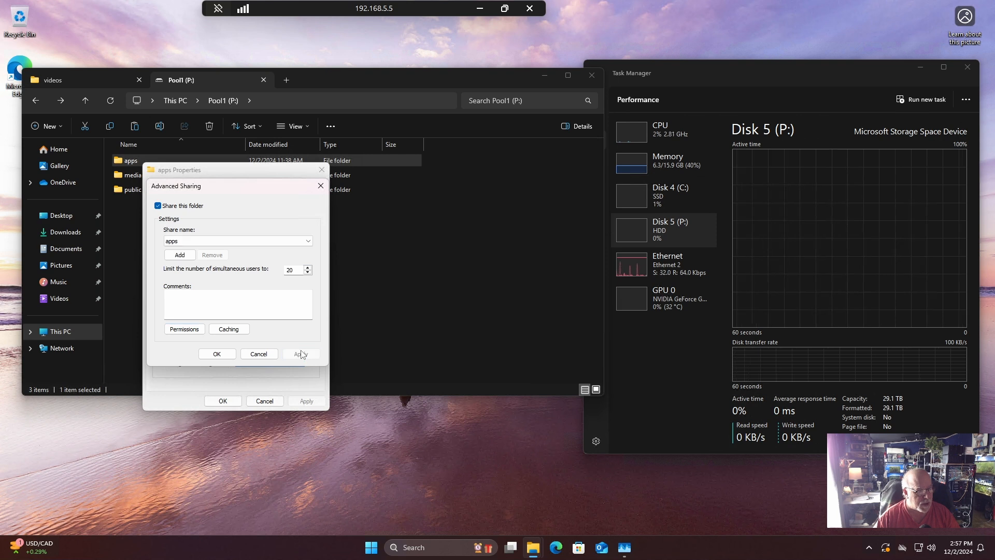
left_click(217, 354)
left_click(223, 402)
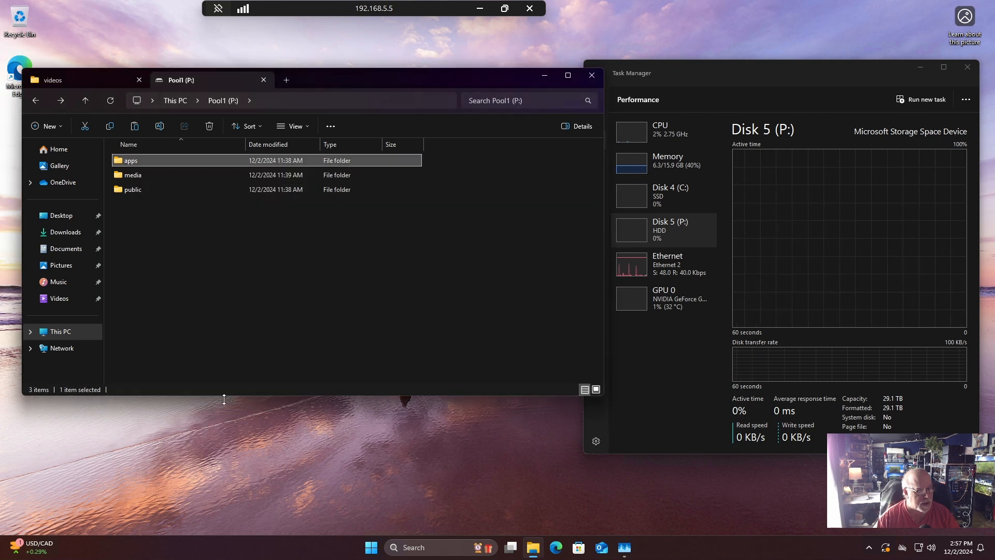
Check the apps folder's sharing status and network path in its properties.
right_click(143, 165)
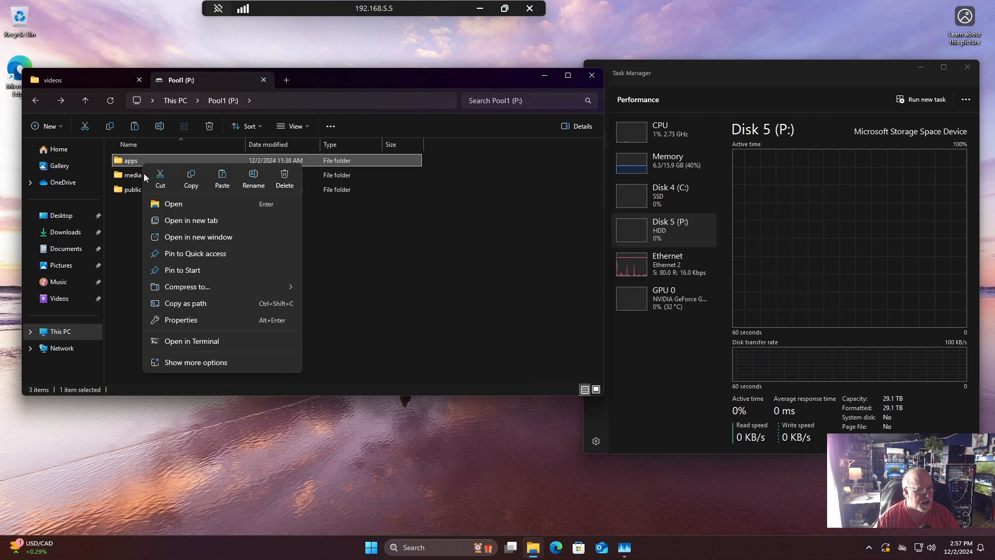
left_click(202, 321)
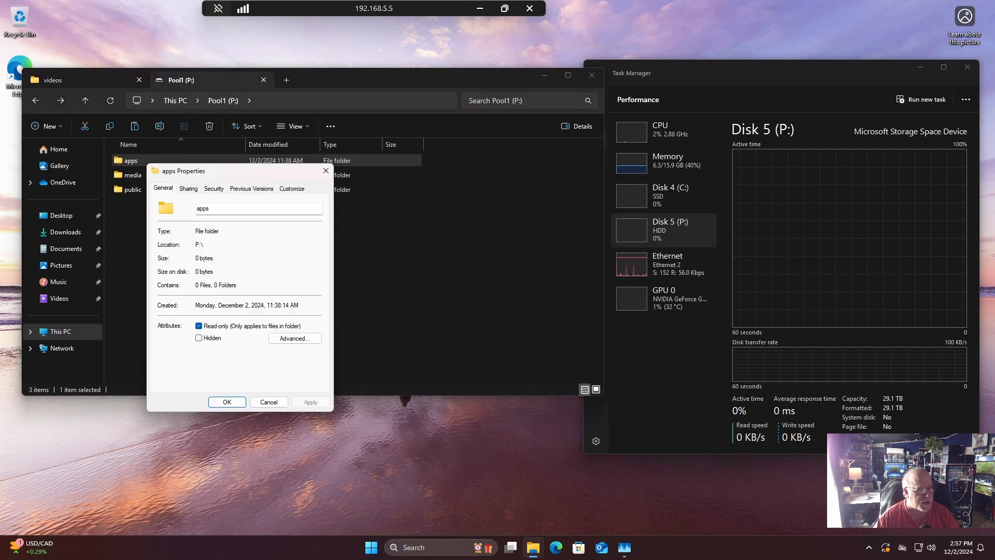
left_click(189, 189)
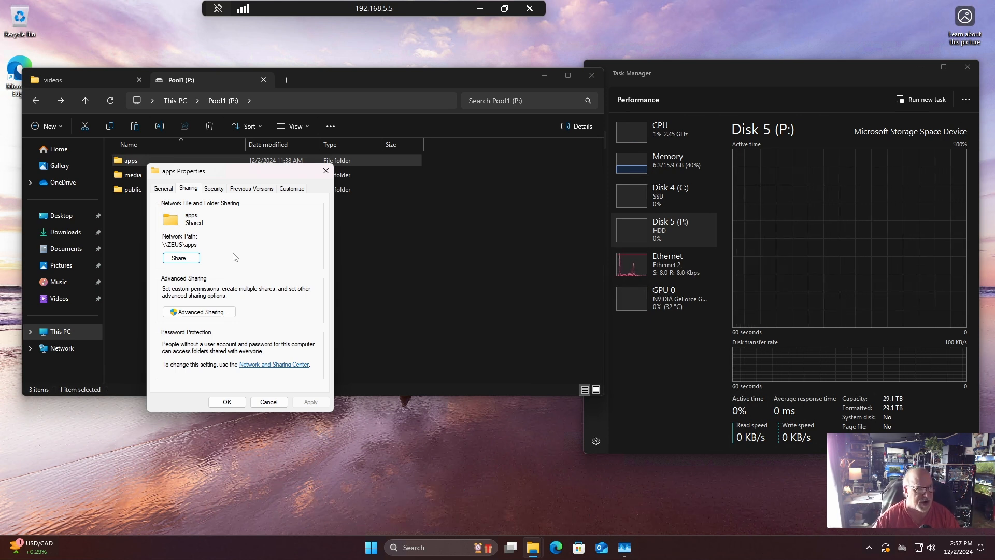
left_click(287, 405)
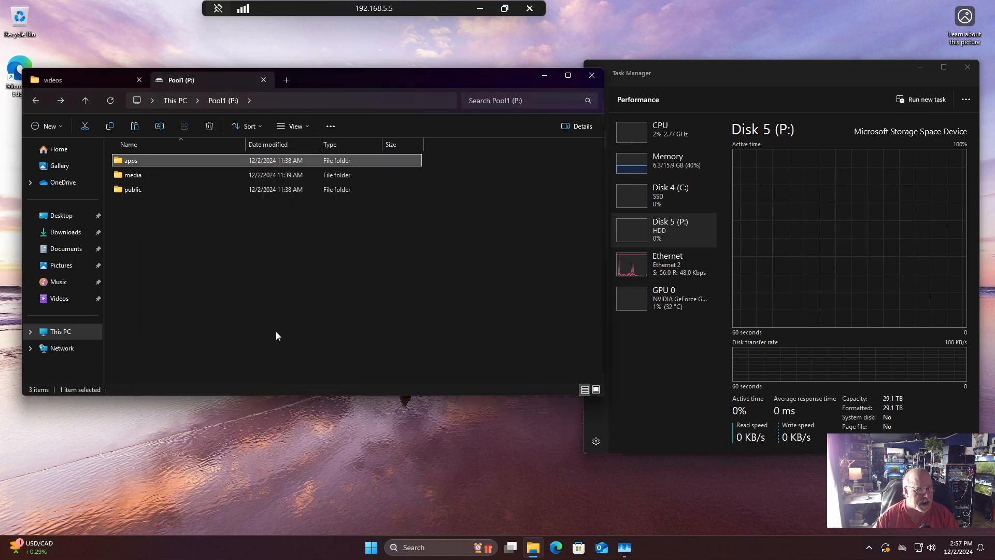
Share the media folder on Pool1 (P:) through Advanced Sharing as media, keeping Read permission for Everyone.
left_click(151, 176)
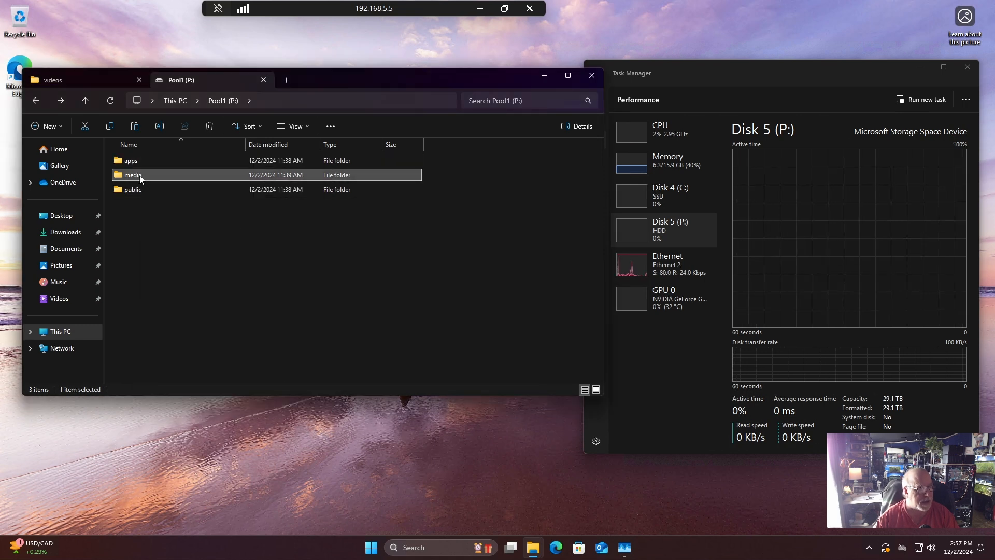
right_click(140, 177)
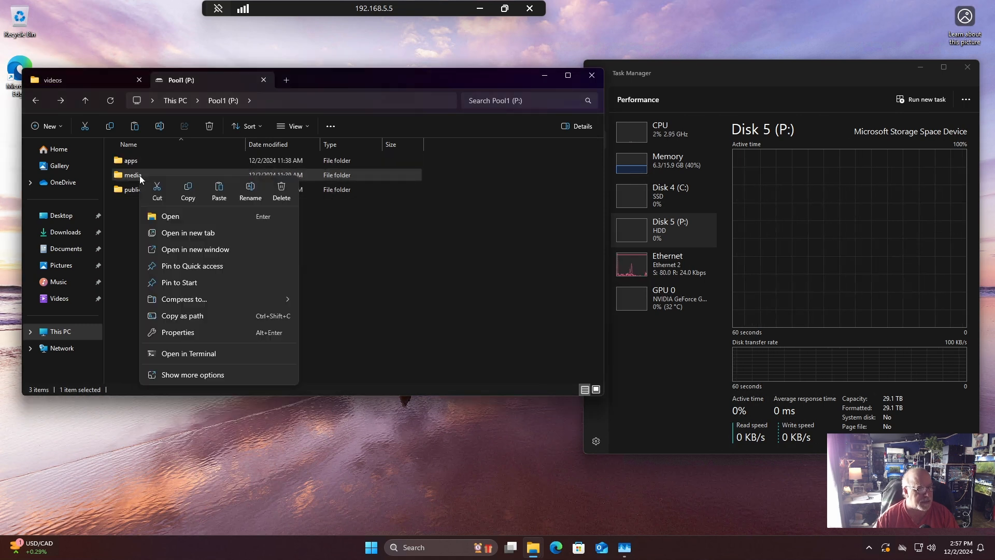
left_click(189, 335)
left_click(185, 201)
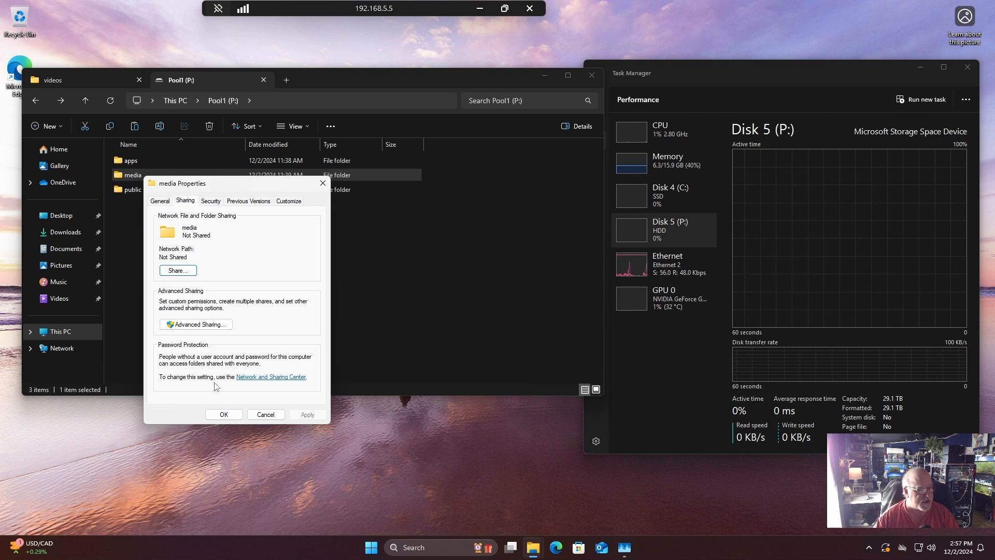
left_click(203, 327)
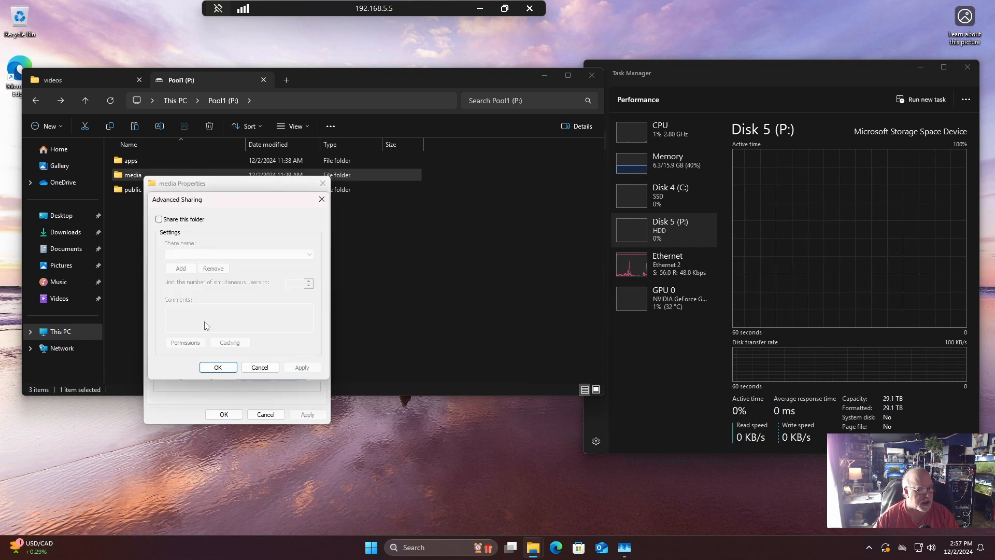
left_click(176, 220)
left_click(188, 343)
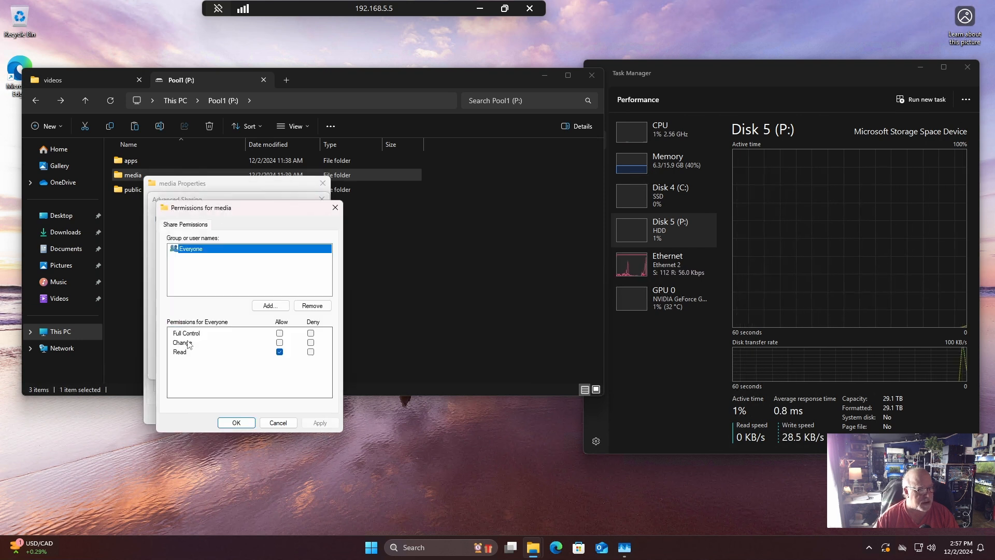
left_click(236, 423)
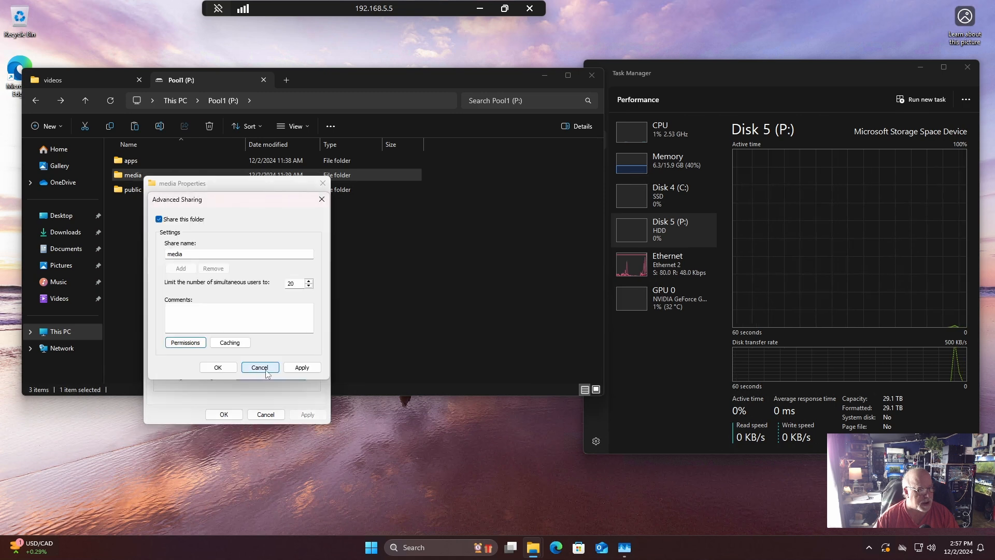
left_click(221, 370)
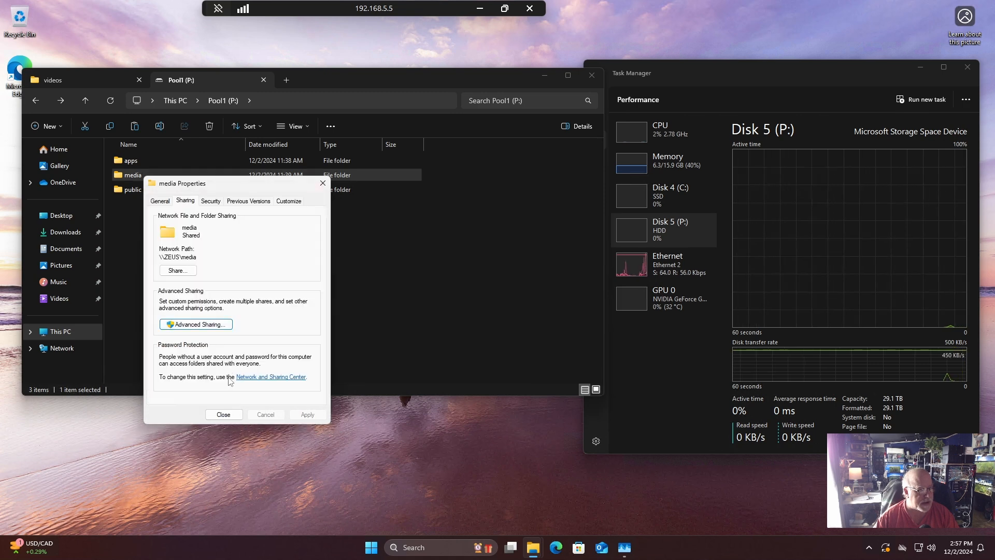
left_click(223, 414)
Check the media folder's sharing status and network path in its properties.
right_click(117, 180)
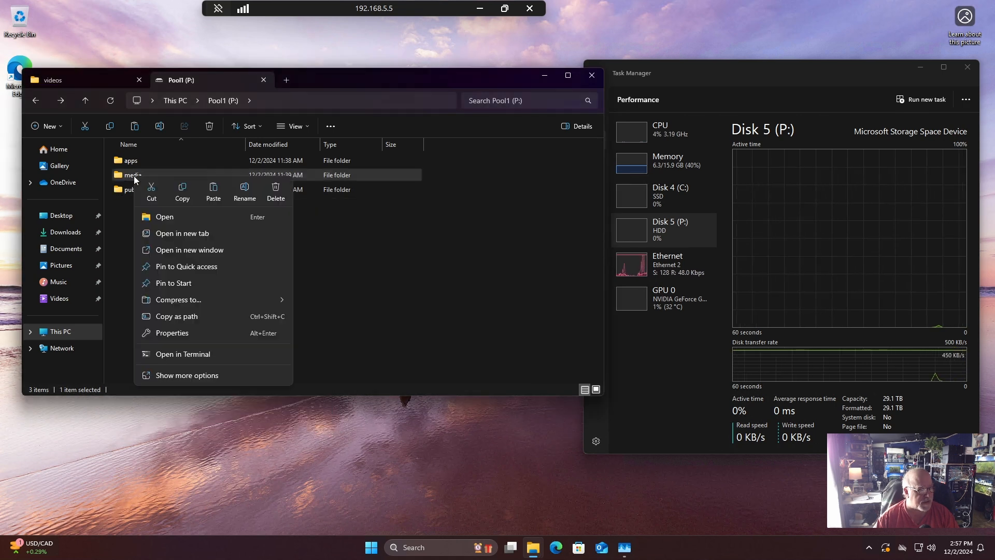
left_click(189, 333)
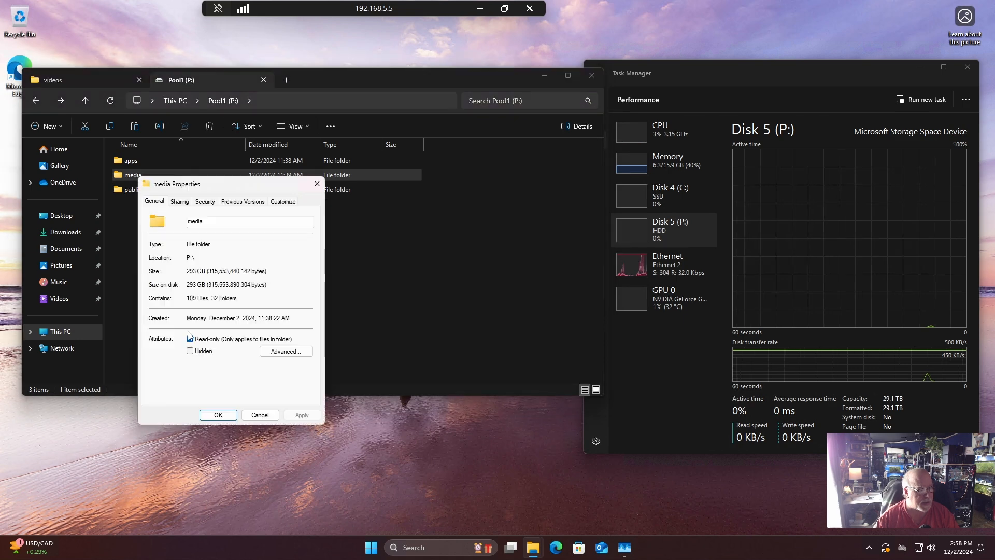
left_click(186, 203)
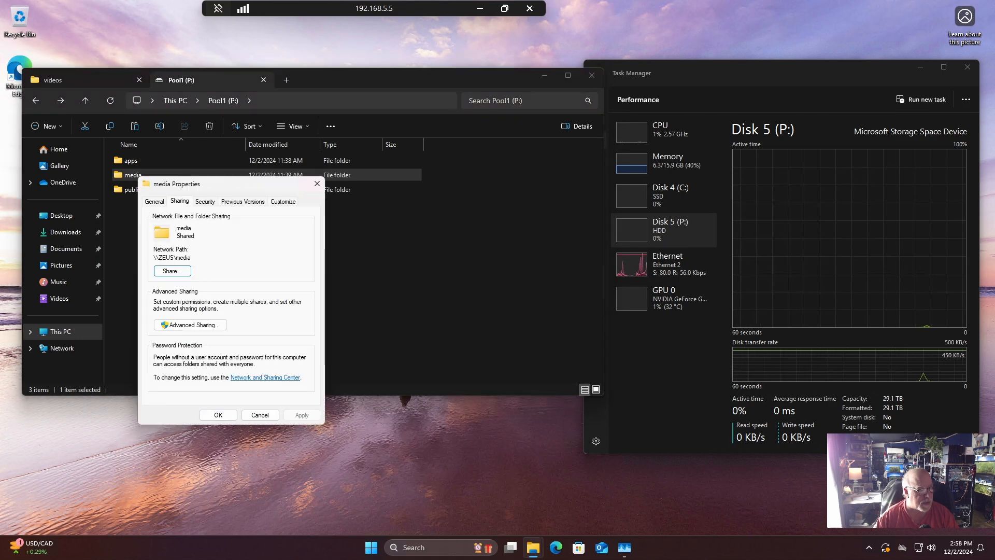
Close the media folder's properties and turn on Advanced Sharing for the public folder on Pool1 (P:) with the share name public.
left_click(260, 414)
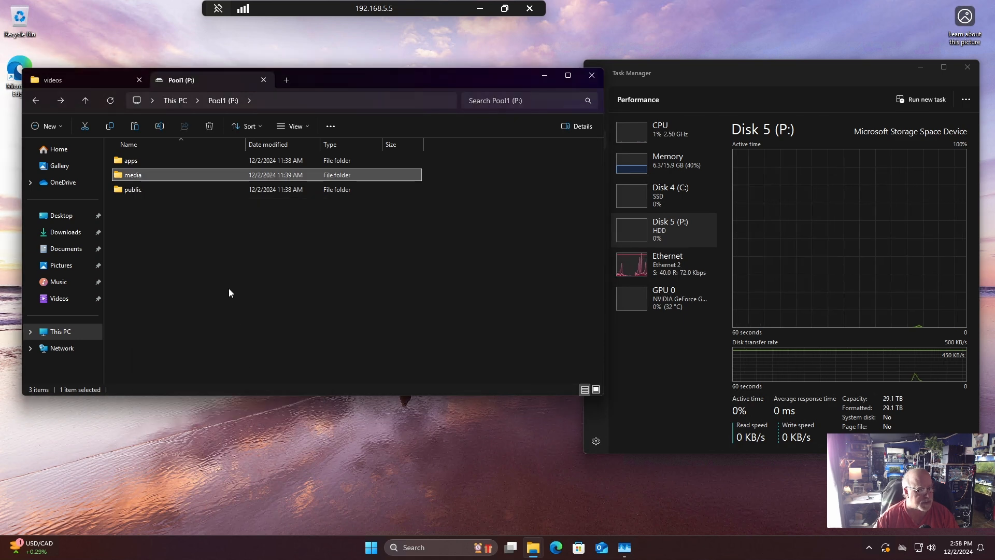
left_click(148, 191)
right_click(148, 191)
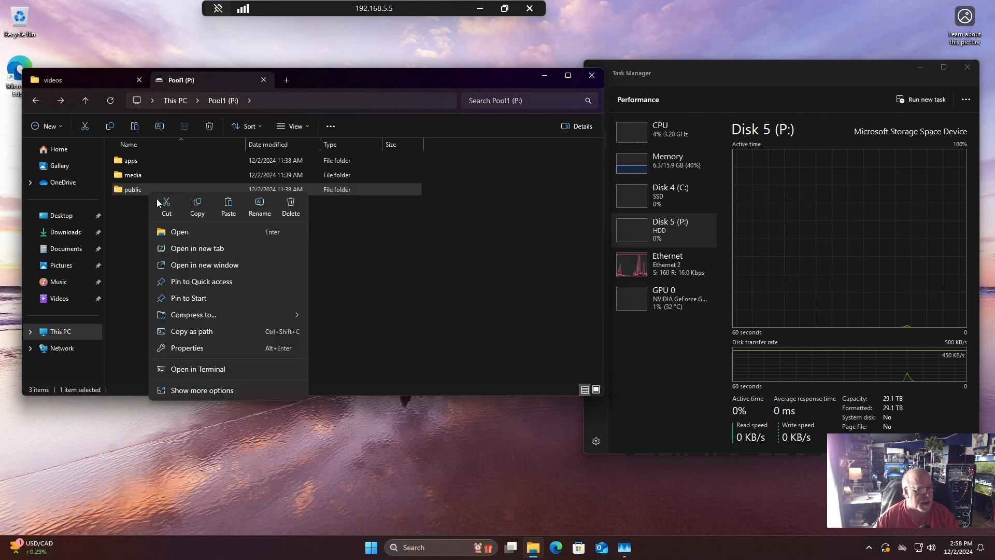
left_click(195, 348)
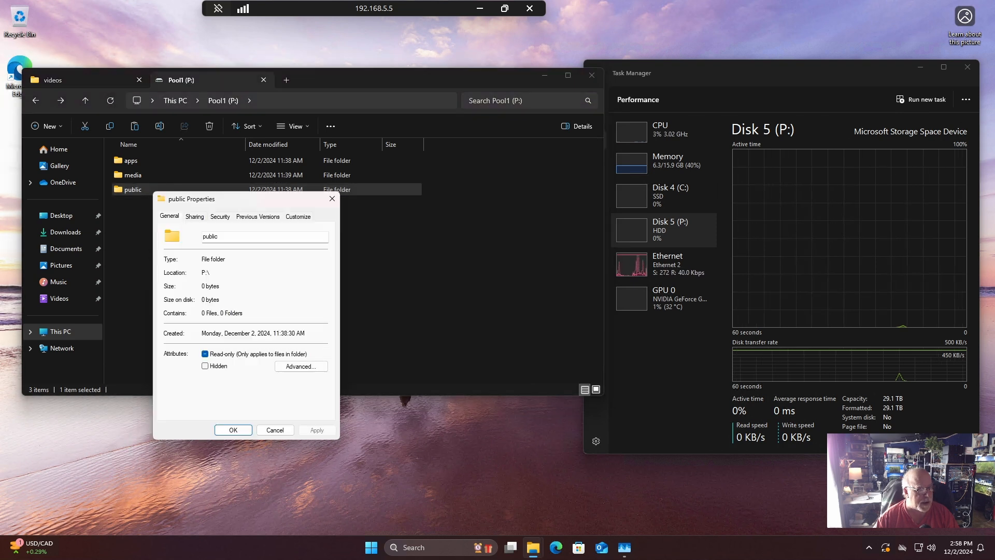
left_click(195, 217)
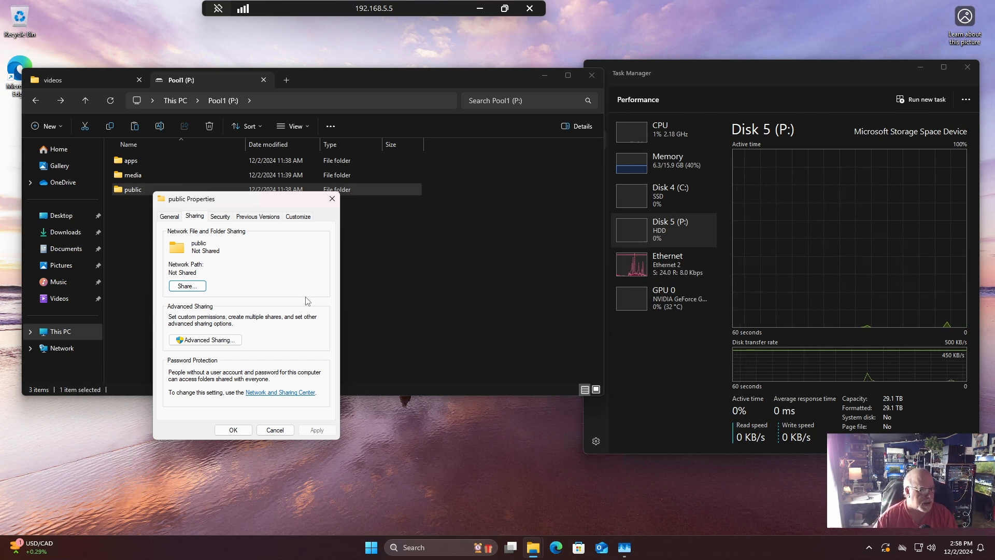
left_click(207, 340)
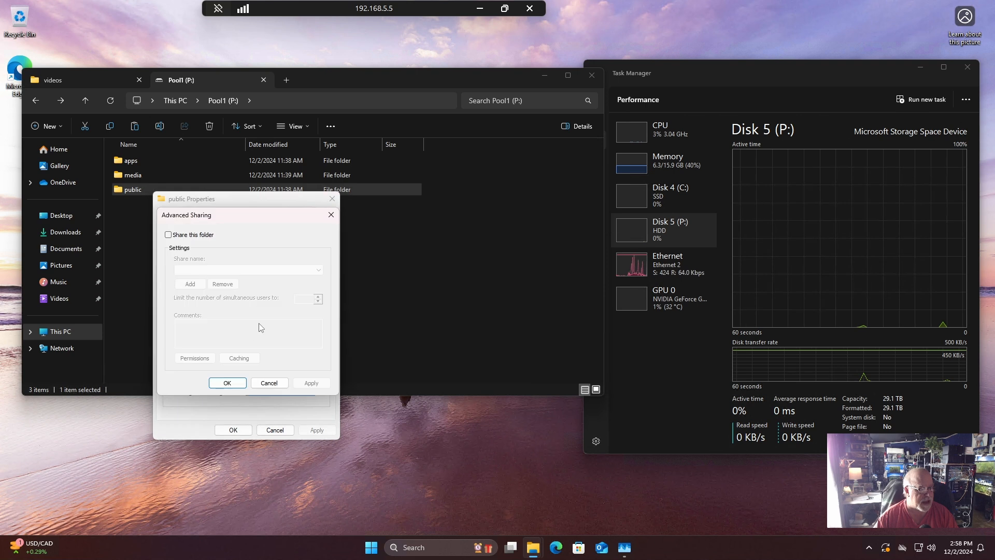
left_click(183, 238)
Allow Everyone Full Control in the public share's permissions and apply the sharing settings.
left_click(195, 358)
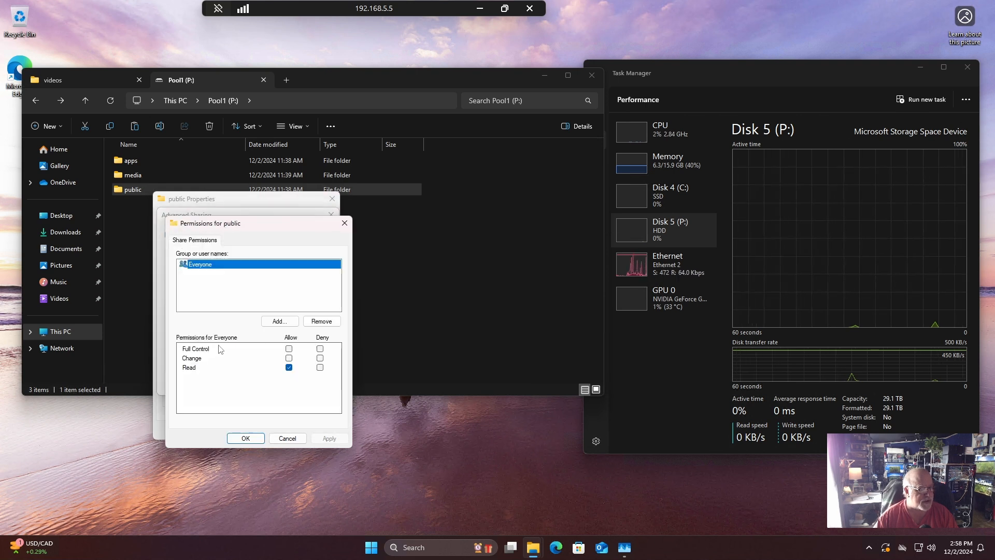
left_click(289, 348)
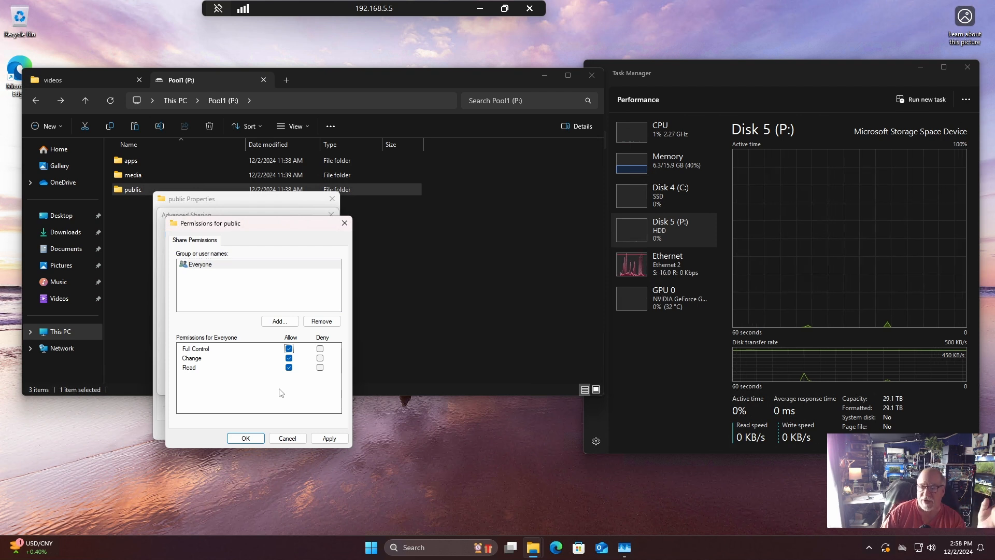
left_click(289, 349)
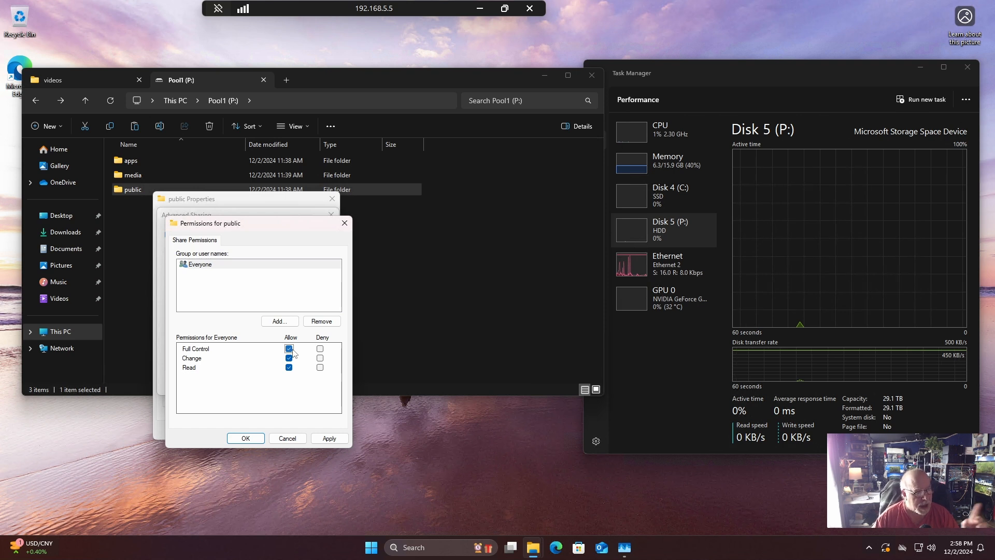
left_click(329, 438)
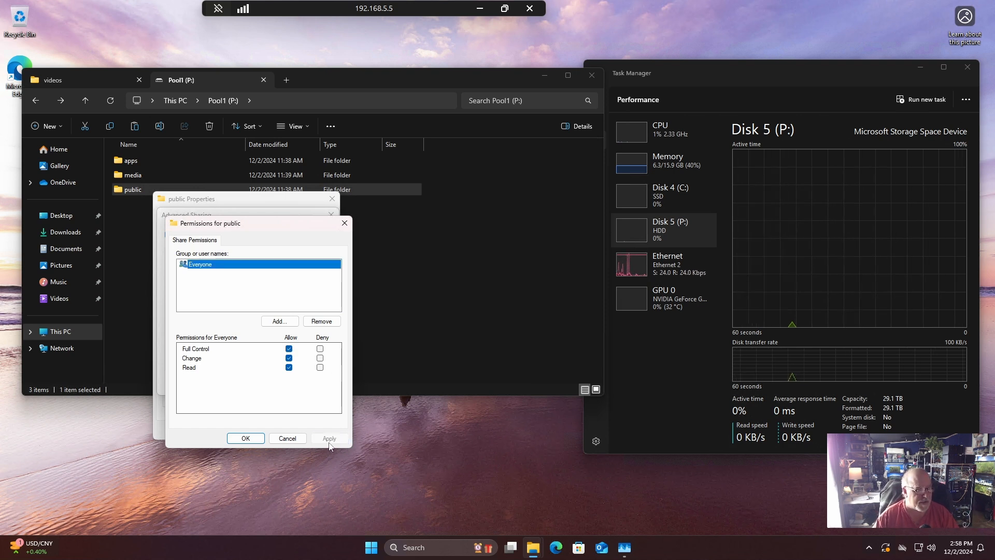
left_click(246, 439)
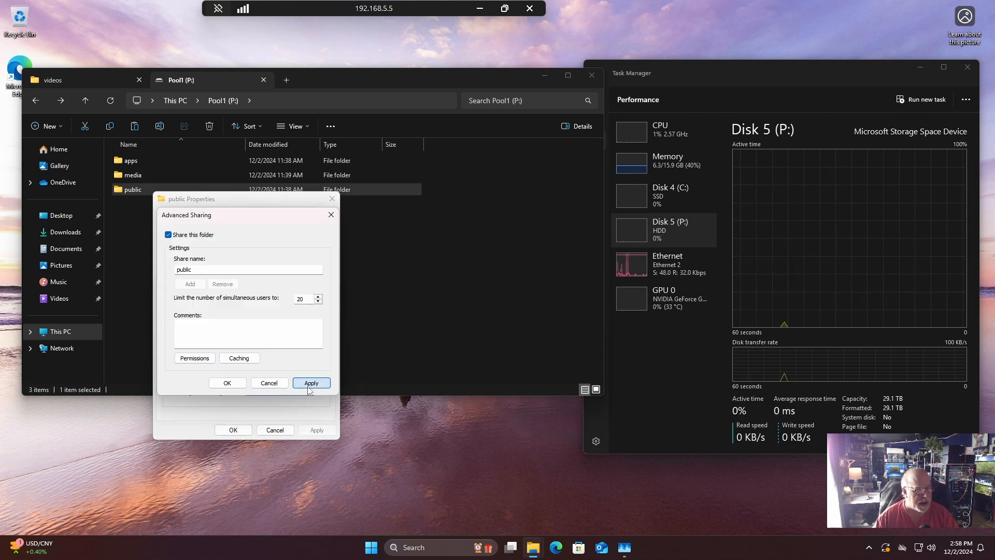
left_click(233, 386)
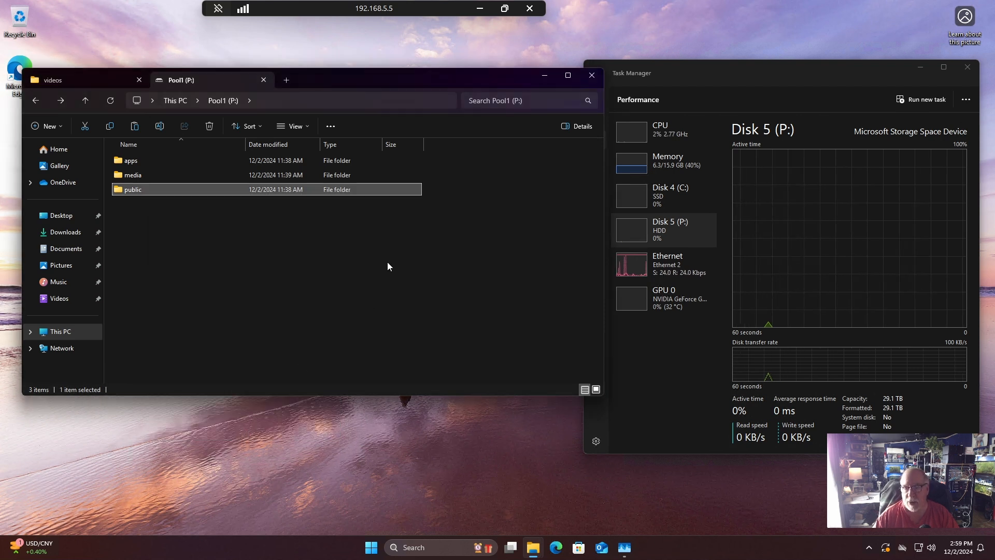
Browse to the network address \\192.168.5.5 to list the computer's shared folders.
left_click(61, 348)
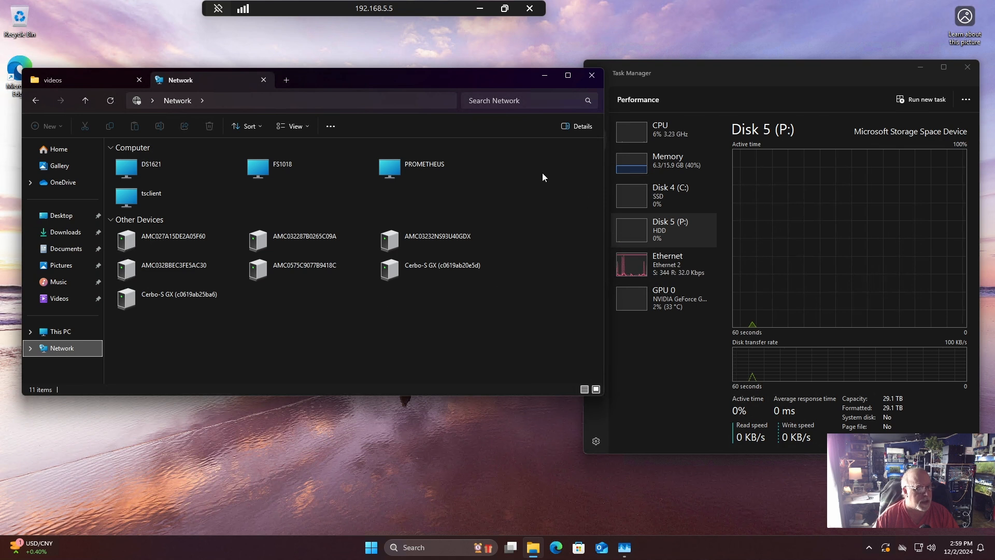
left_click(282, 101)
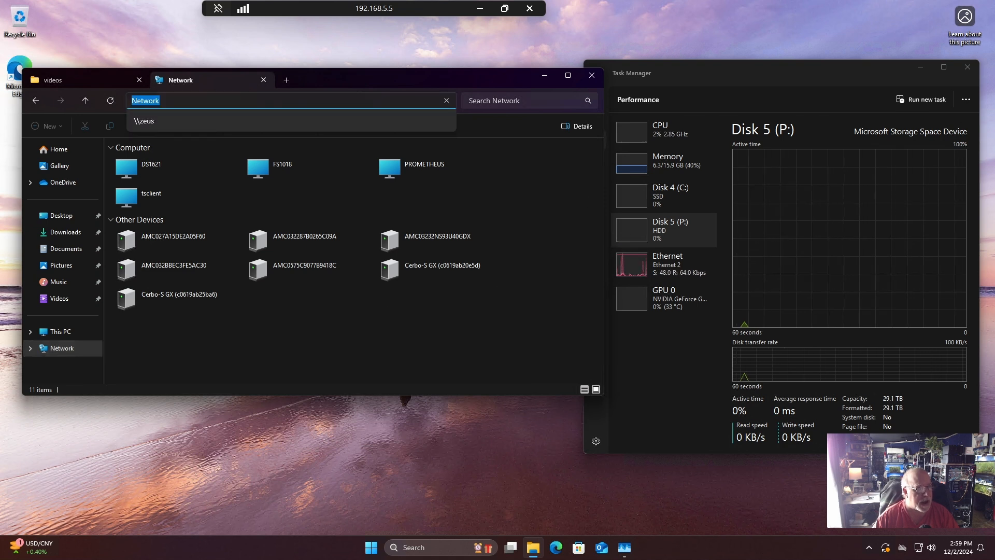
type("\\\\")
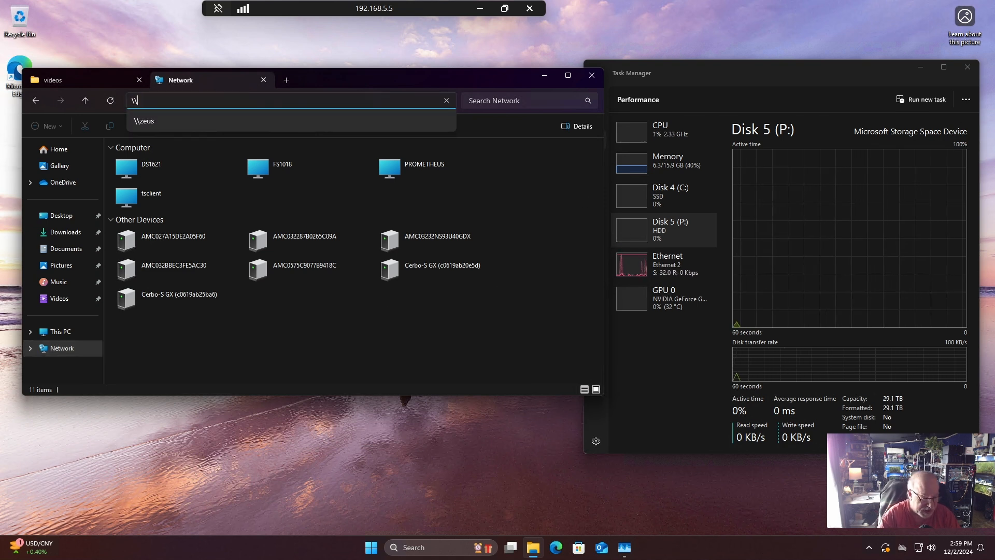
type("192.1")
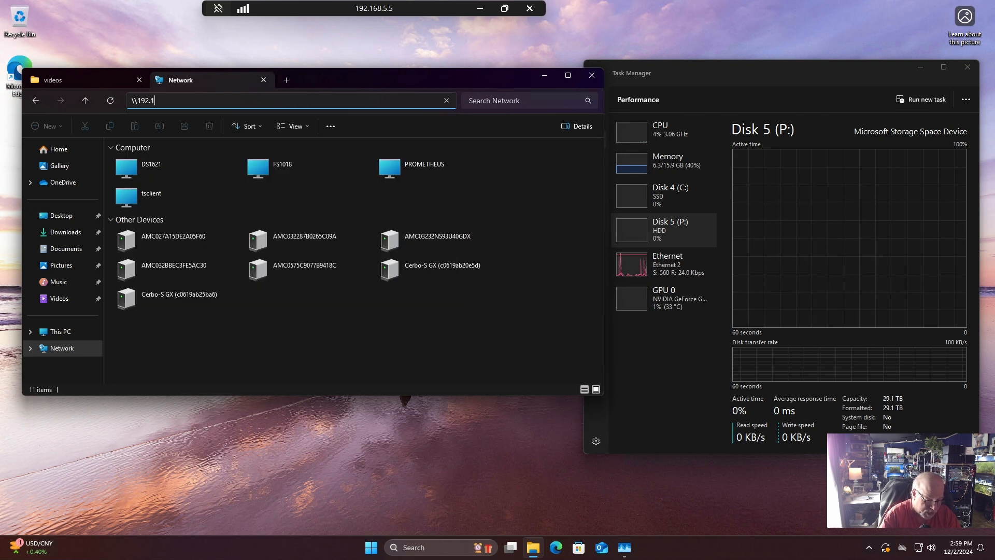
type("68.5.5")
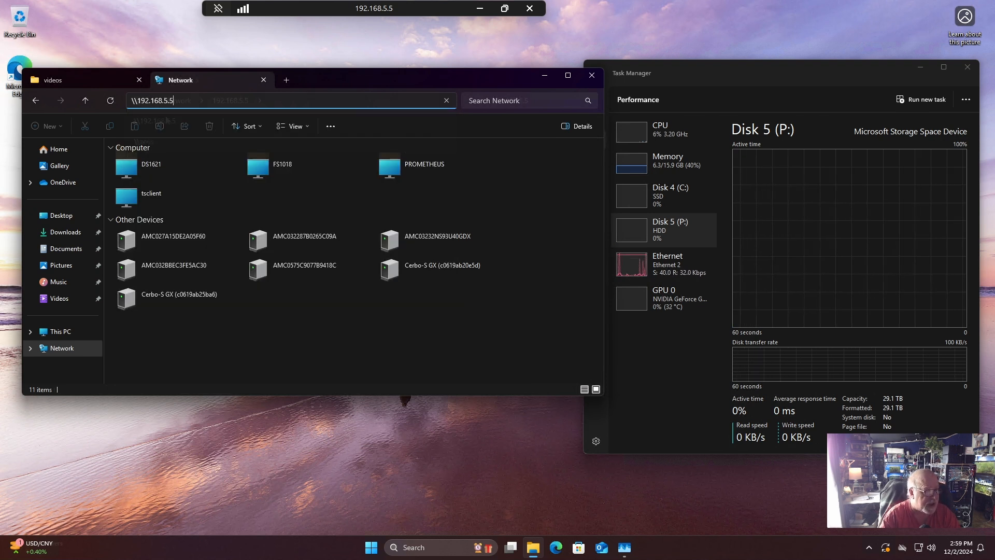
key("Return")
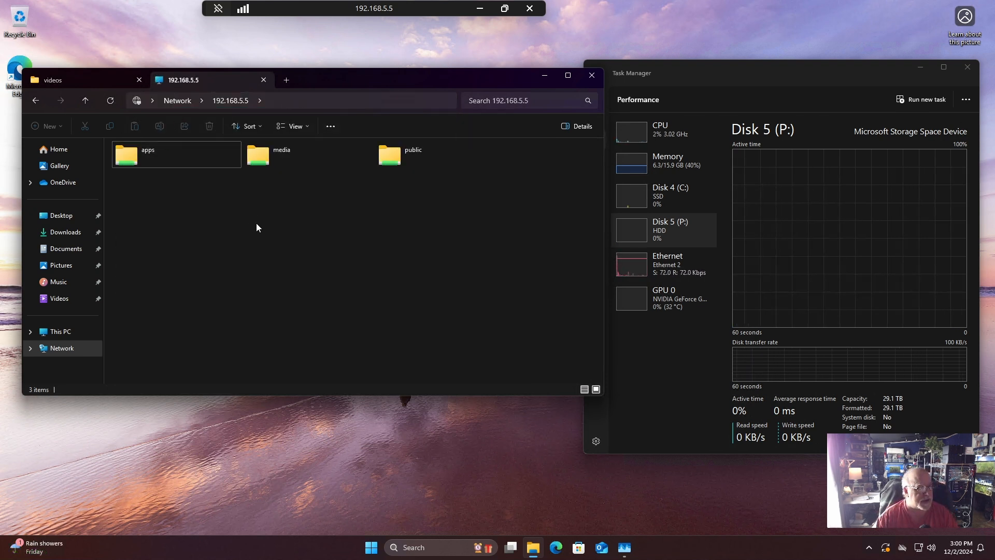
left_click(314, 100)
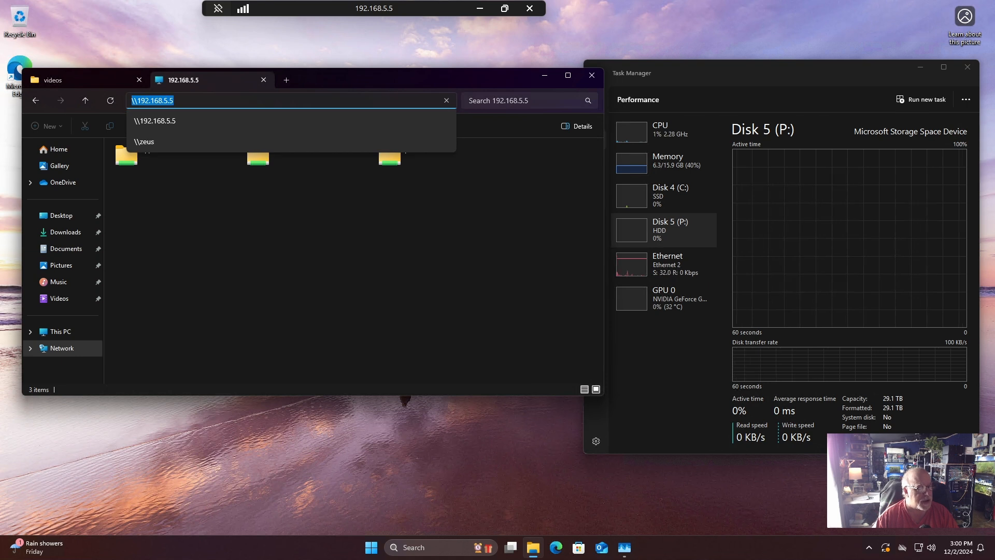
left_click(173, 121)
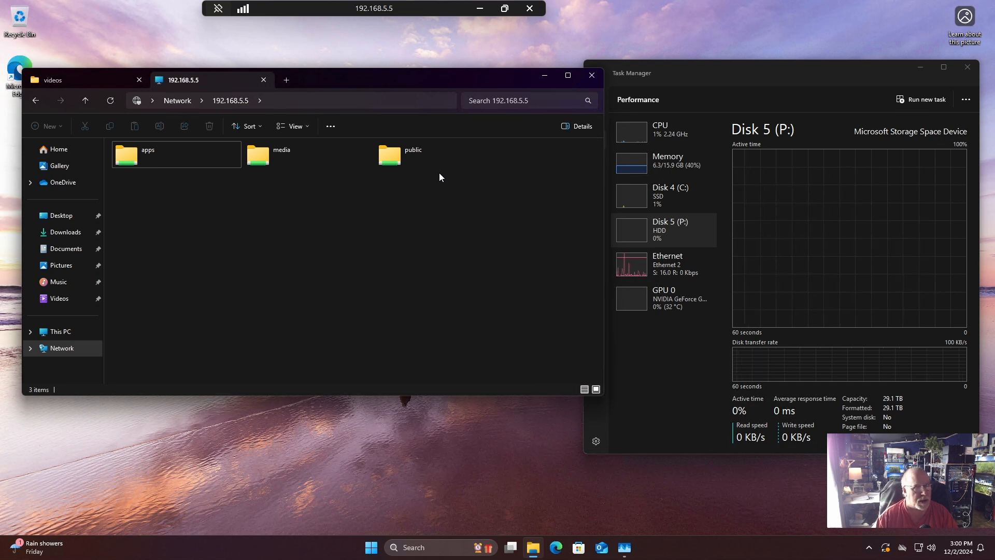
Try to create a new folder inside the apps network share.
double_click(167, 154)
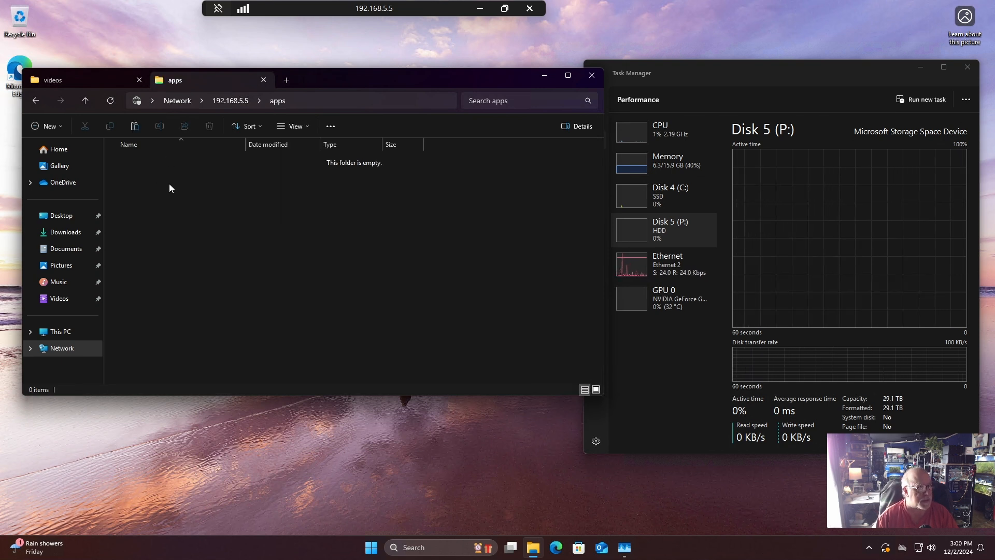
right_click(190, 209)
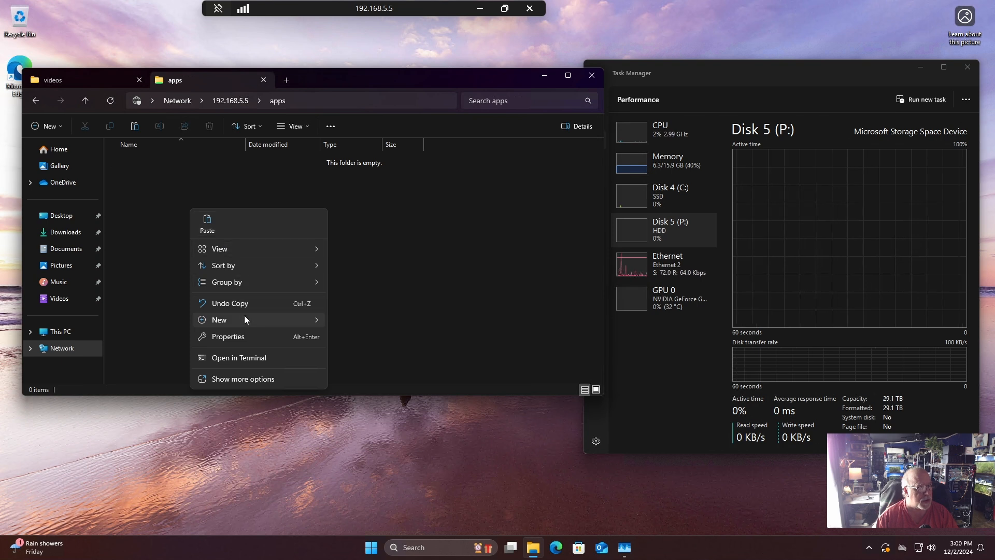
mouse_move(245, 318)
left_click(343, 320)
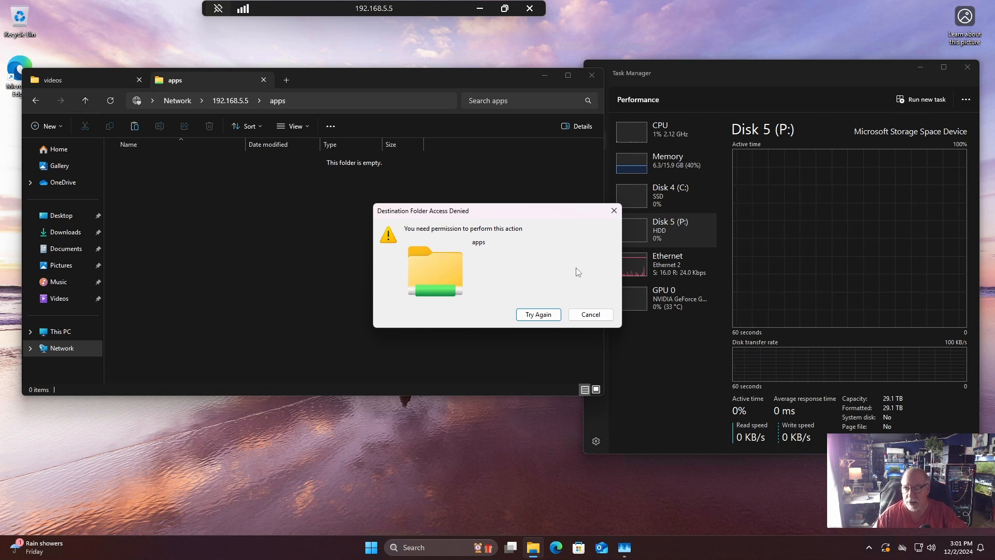
left_click(593, 314)
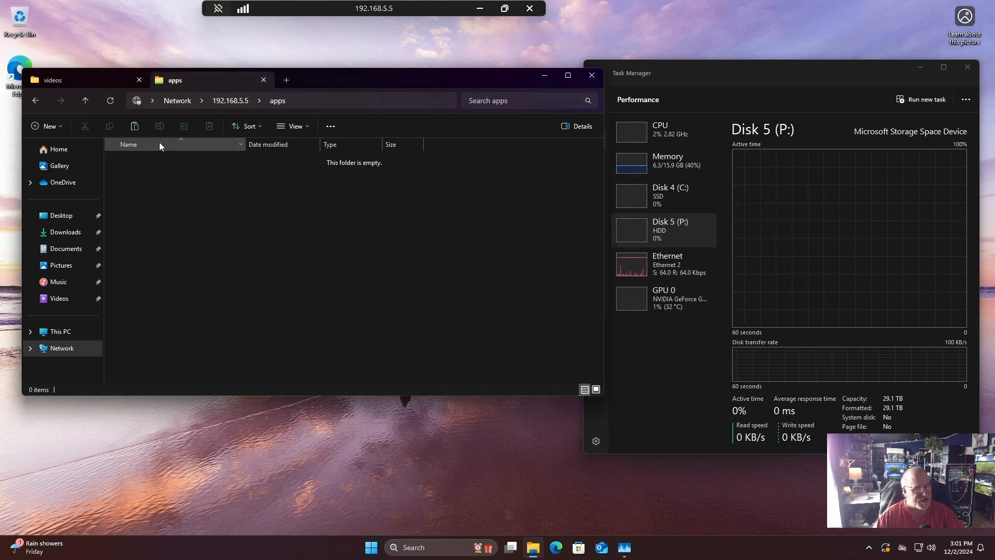
Try to create a new folder inside the media network share.
left_click(36, 101)
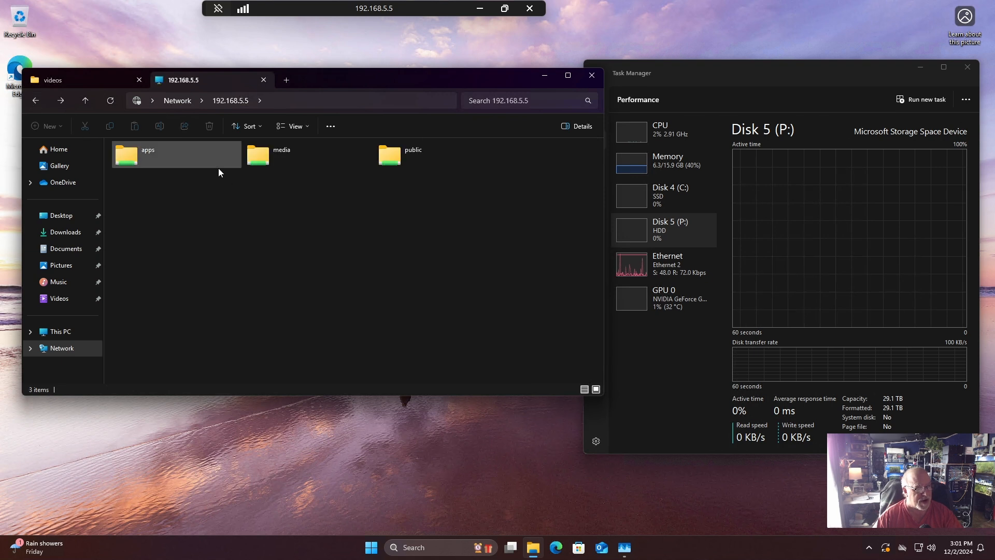
double_click(274, 154)
right_click(247, 242)
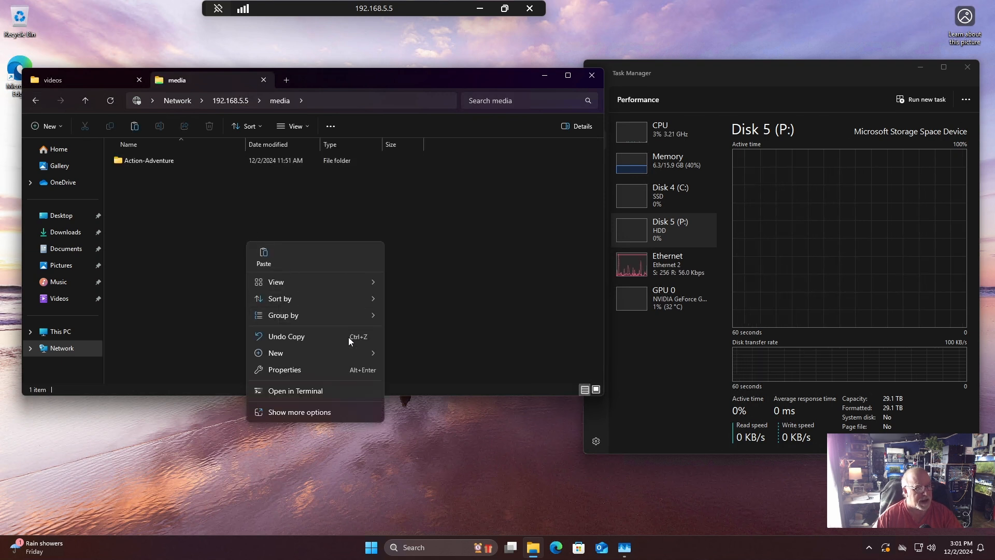
mouse_move(372, 355)
left_click(420, 358)
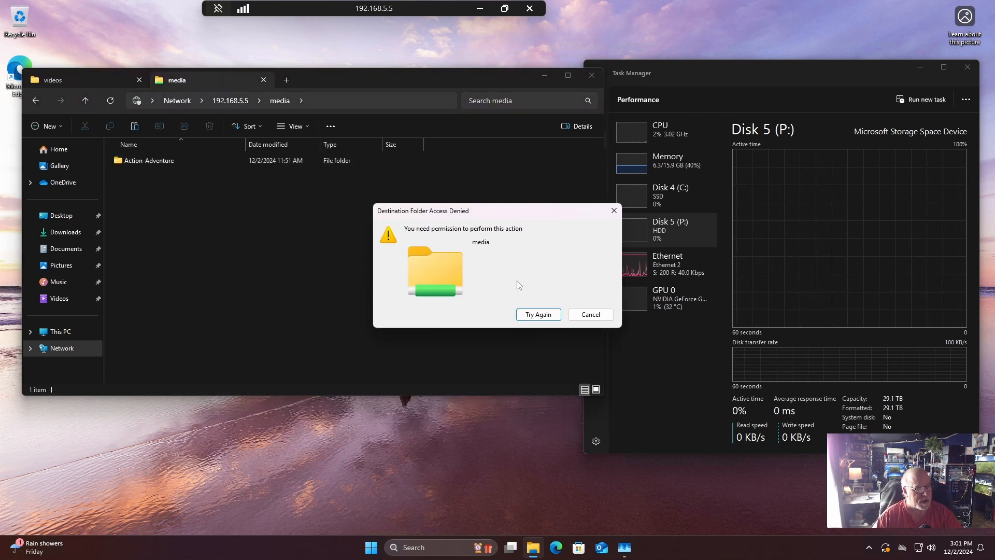
left_click(586, 315)
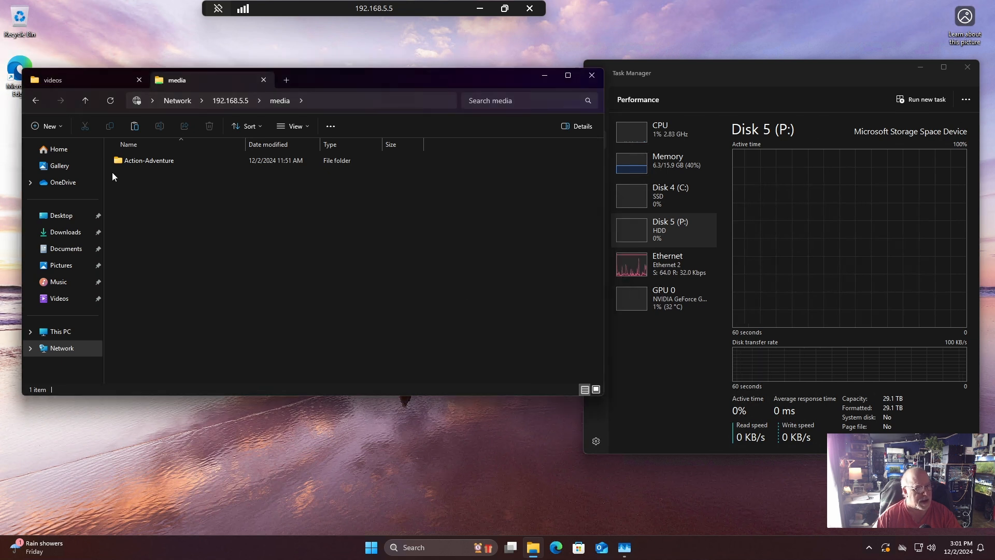
Try to permanently delete the Action-Adventure folder from the media network share.
right_click(119, 158)
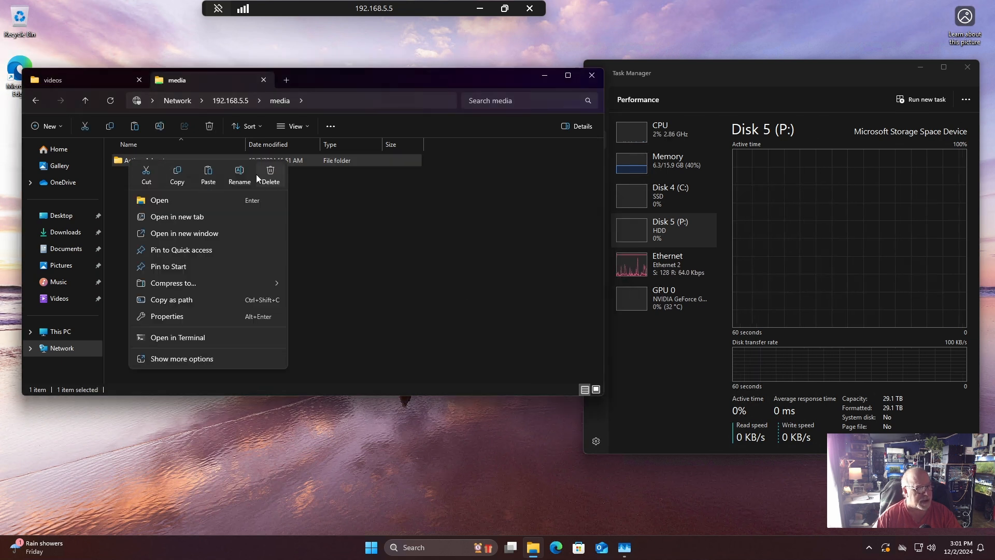
left_click(271, 177)
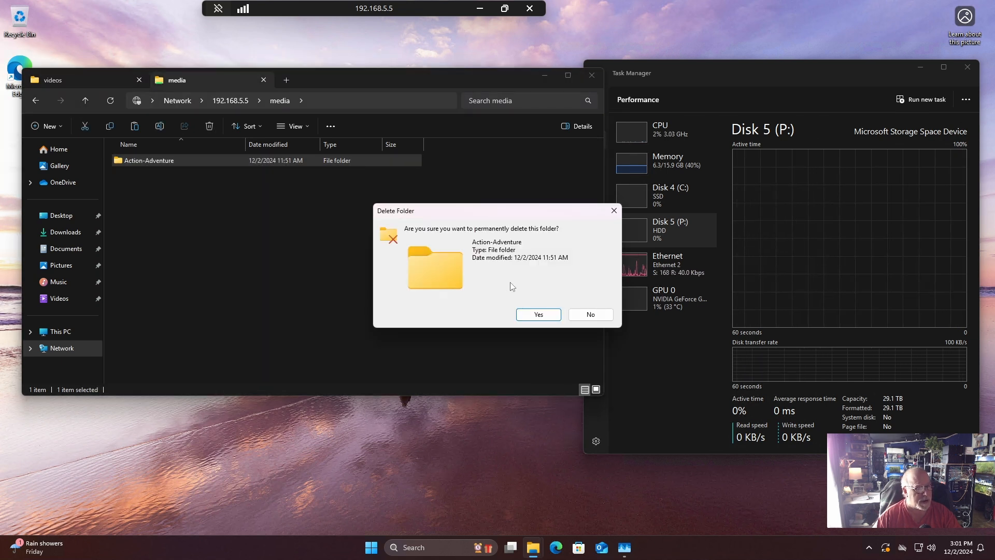
left_click(555, 317)
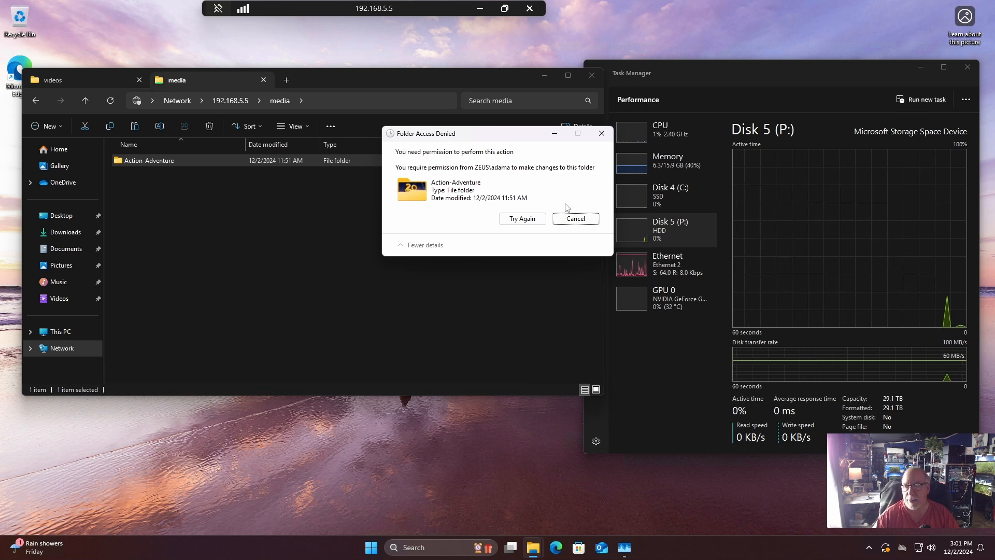
left_click(570, 218)
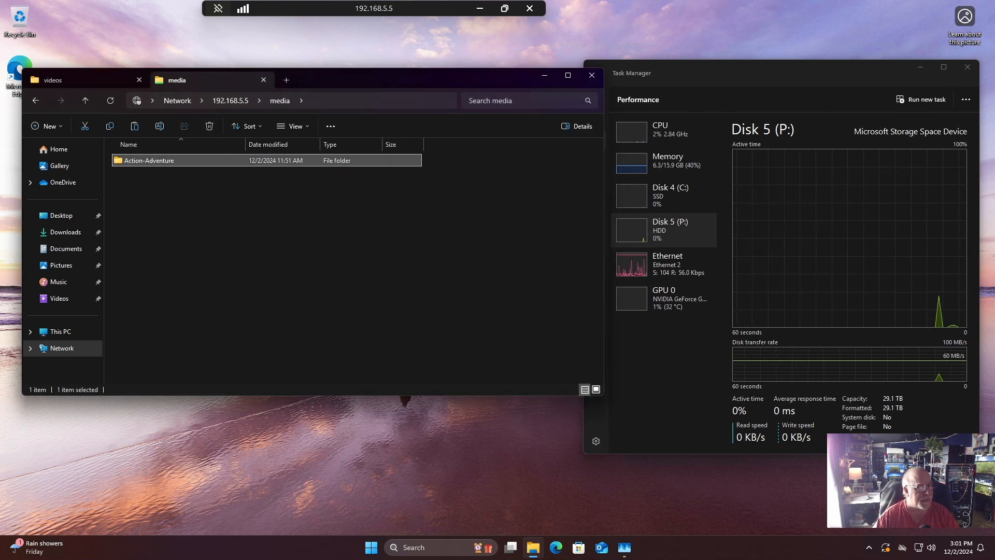
Create a new folder named test inside the public network share.
left_click(36, 101)
double_click(388, 154)
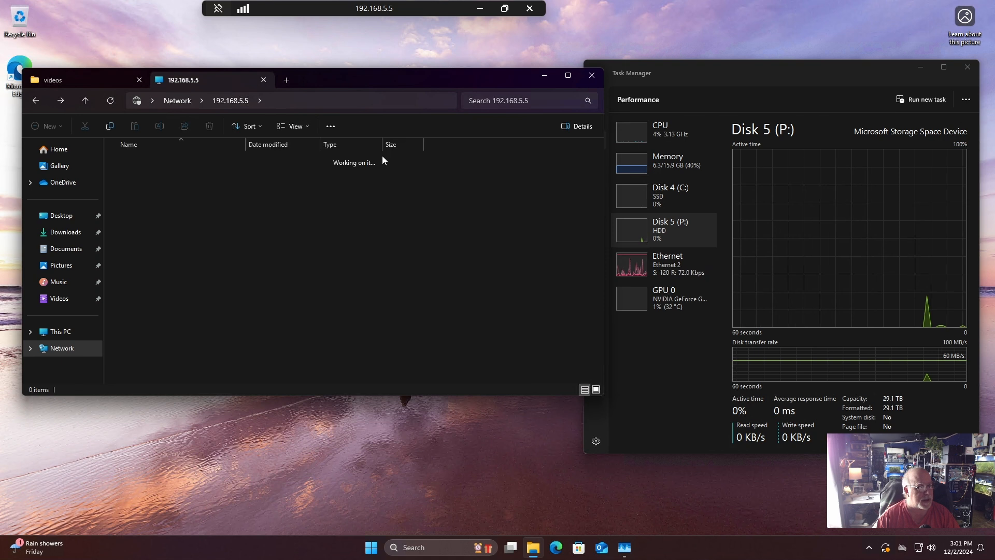
right_click(212, 219)
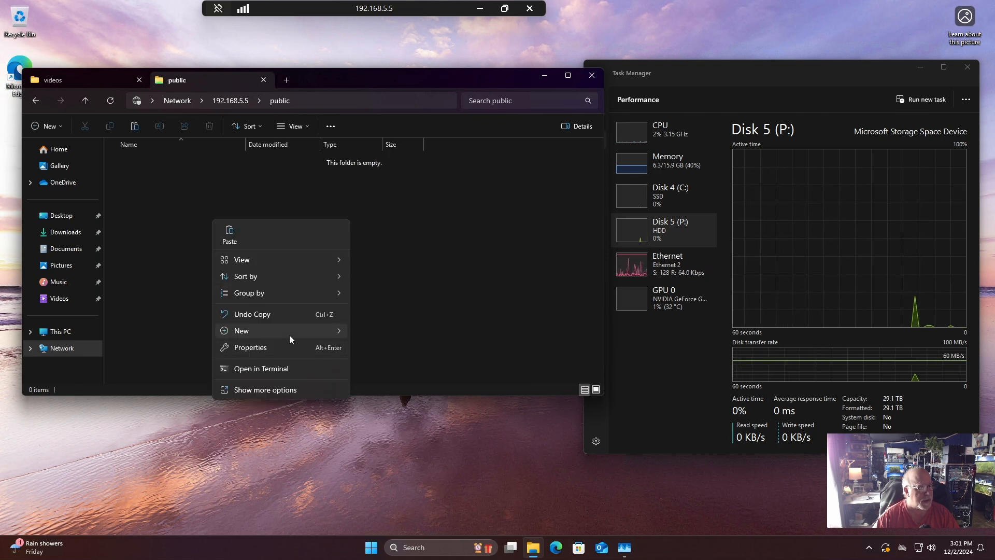
mouse_move(289, 334)
left_click(377, 334)
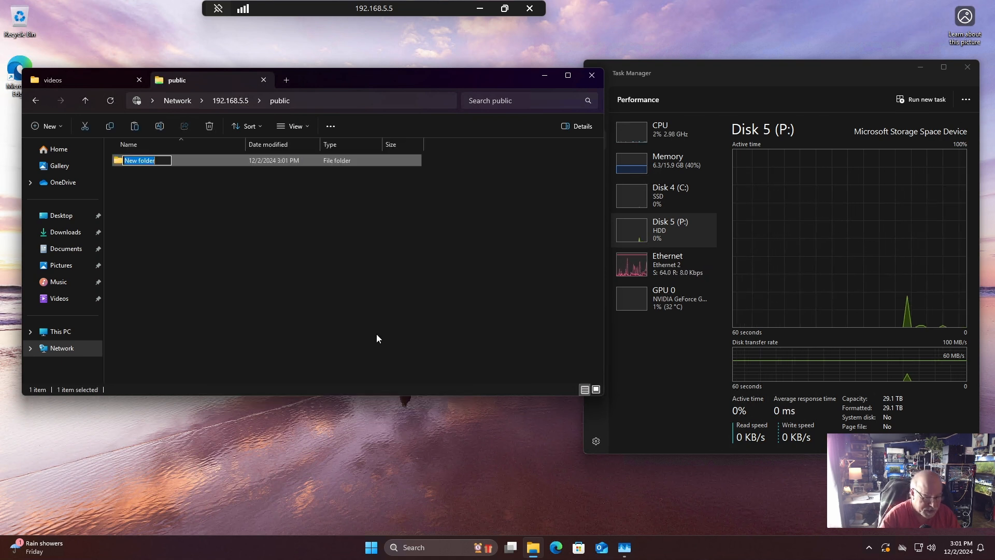
type("test")
key("Return")
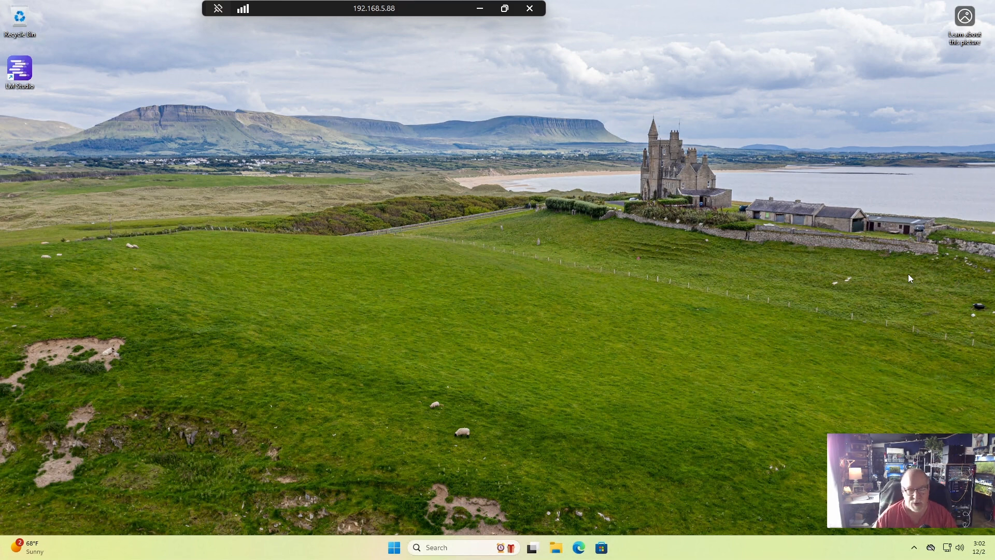
Open the network location \\192.168.5.5 in File Explorer on the 192.168.5.88 computer.
left_click(556, 547)
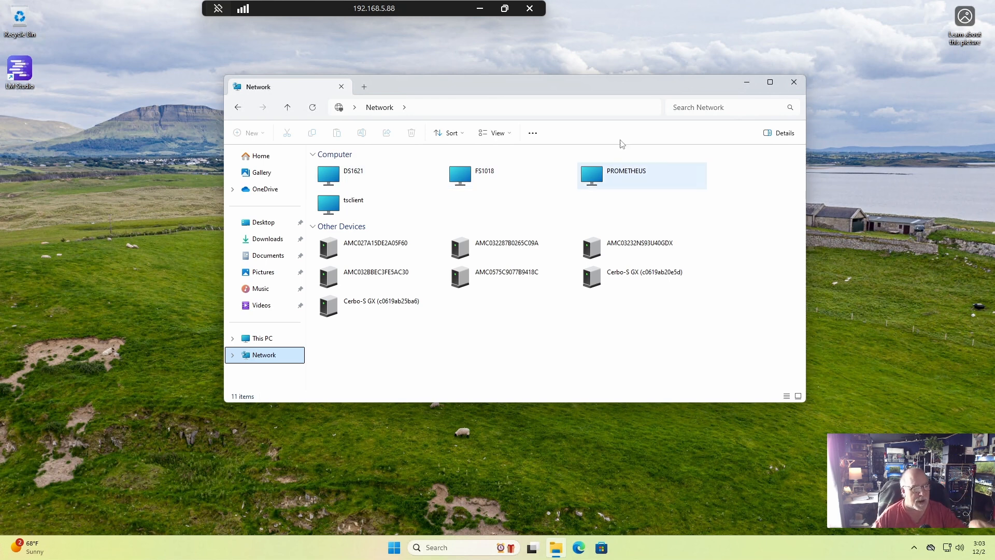
left_click(510, 110)
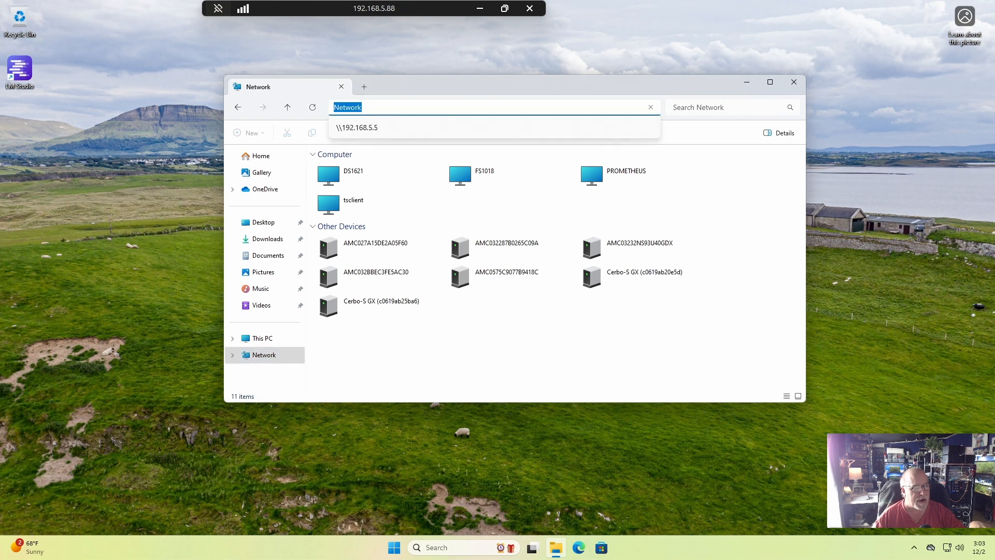
left_click(356, 128)
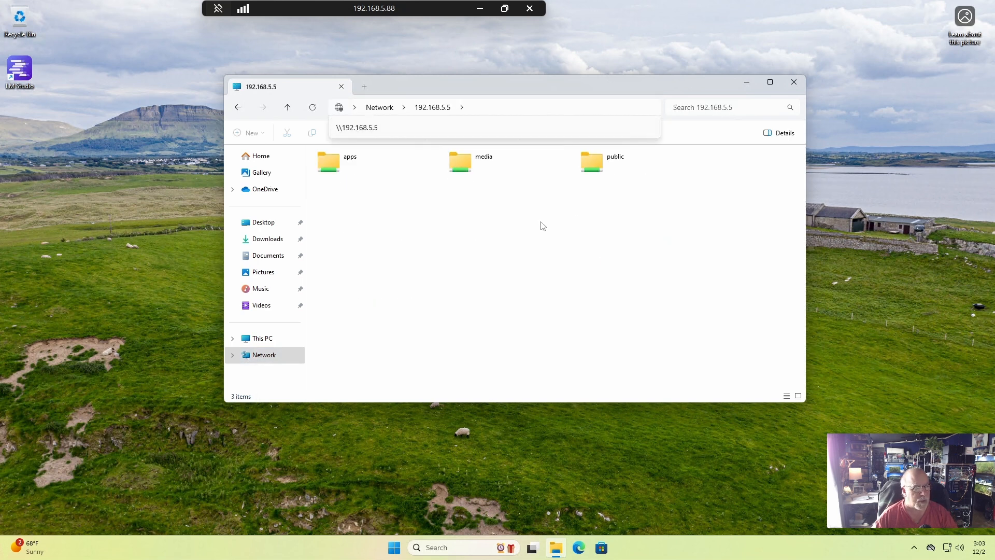
Check that the apps, media and public network shares and the test folder inside public can be opened.
double_click(363, 163)
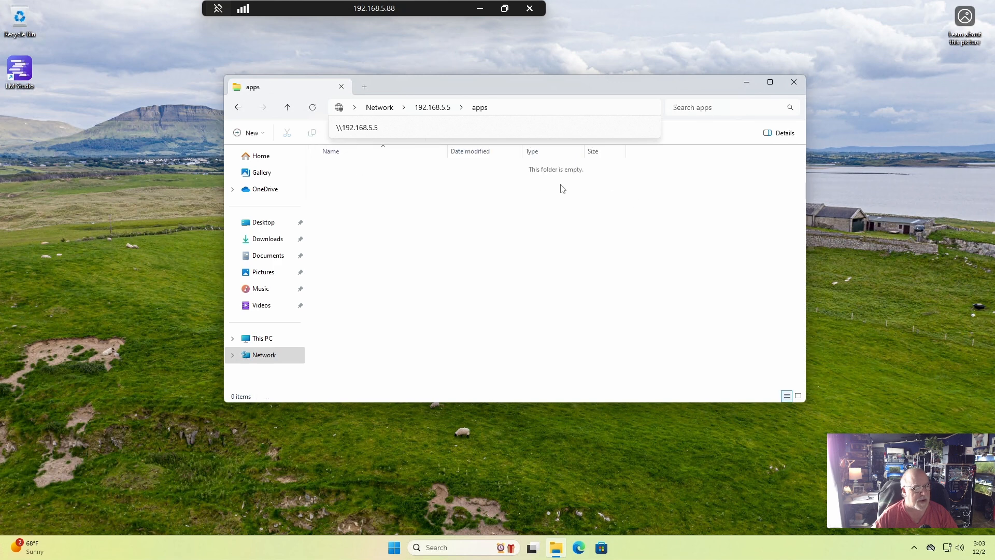
left_click(238, 107)
double_click(473, 163)
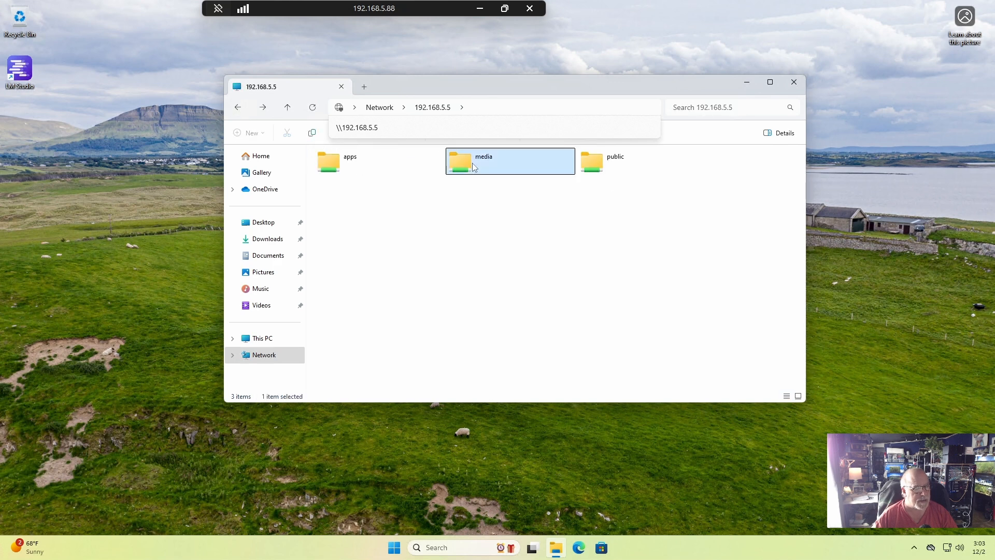
left_click(238, 107)
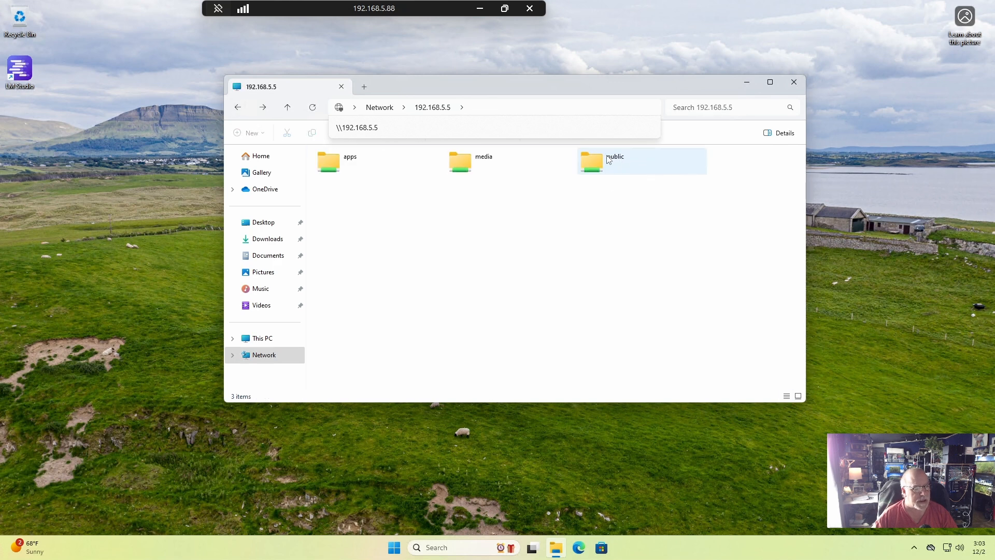
double_click(604, 158)
double_click(345, 171)
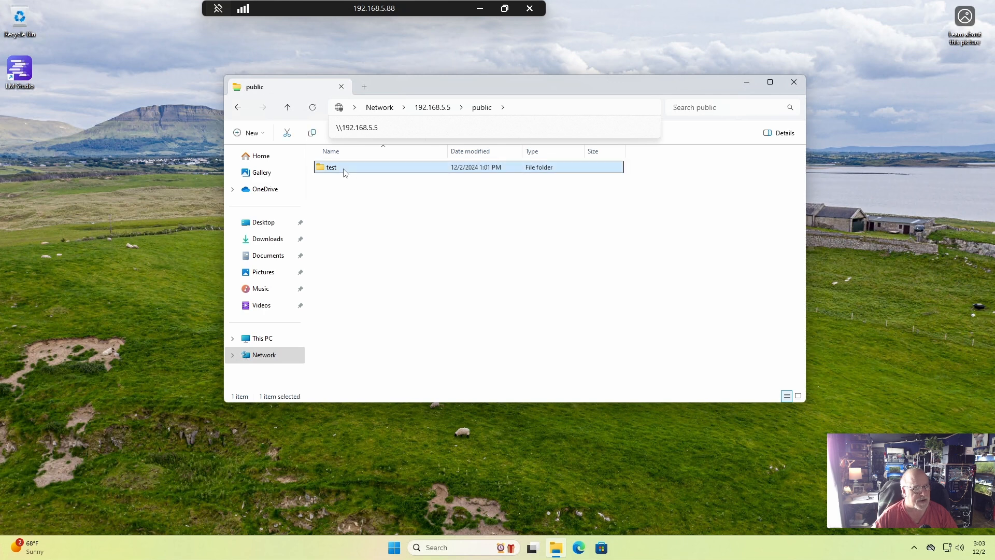
left_click(237, 107)
left_click(671, 248)
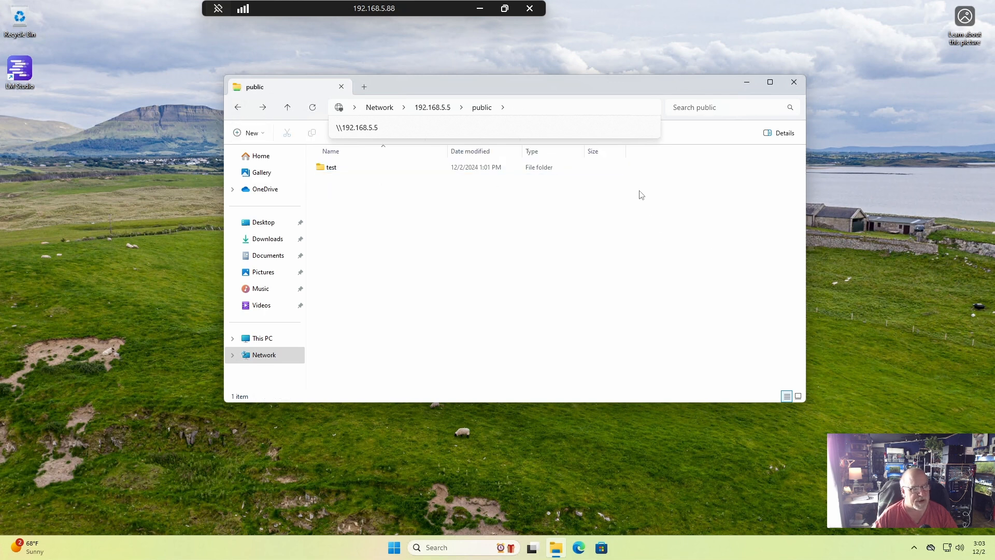
Permanently delete the test folder from the public share on 192.168.5.5.
left_click(396, 129)
double_click(595, 171)
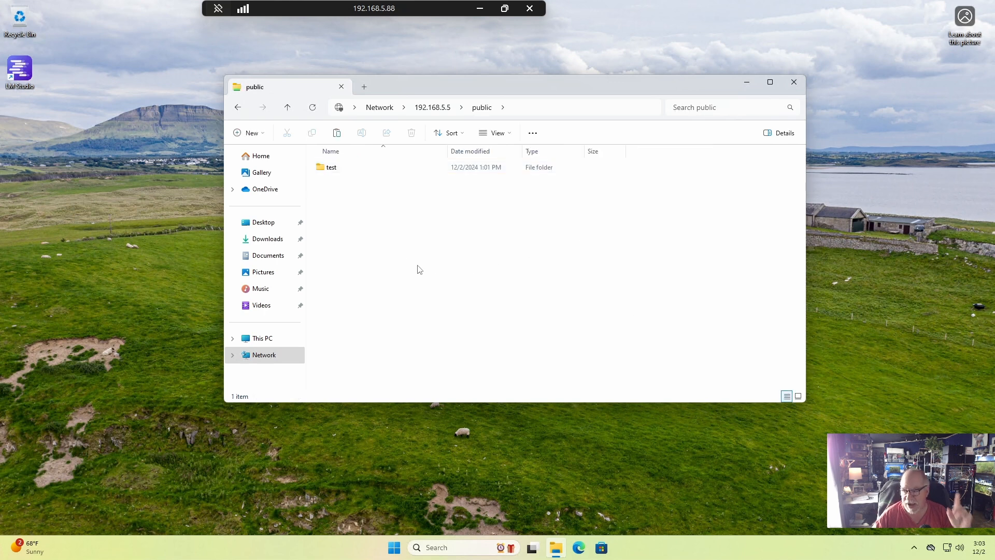
left_click(330, 171)
right_click(330, 172)
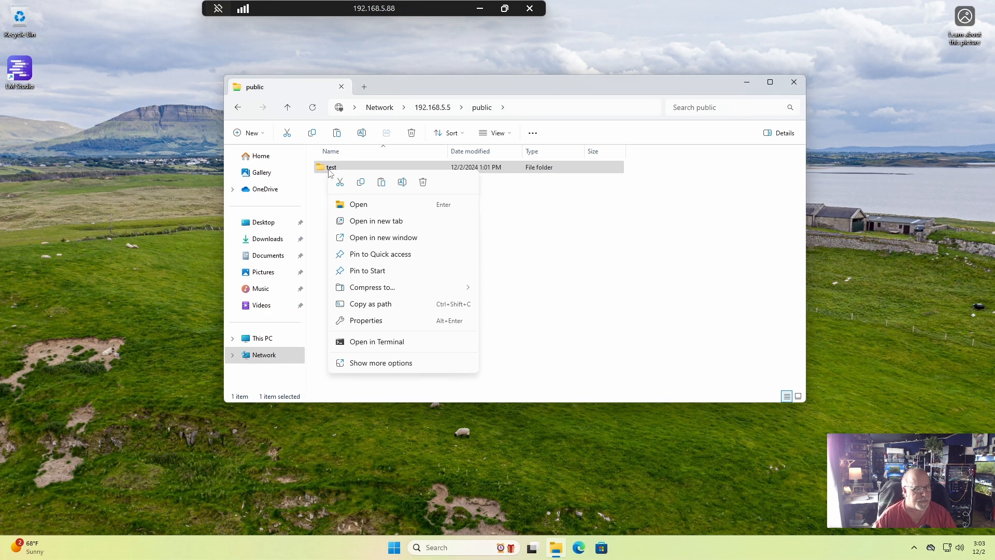
left_click(422, 181)
left_click(551, 317)
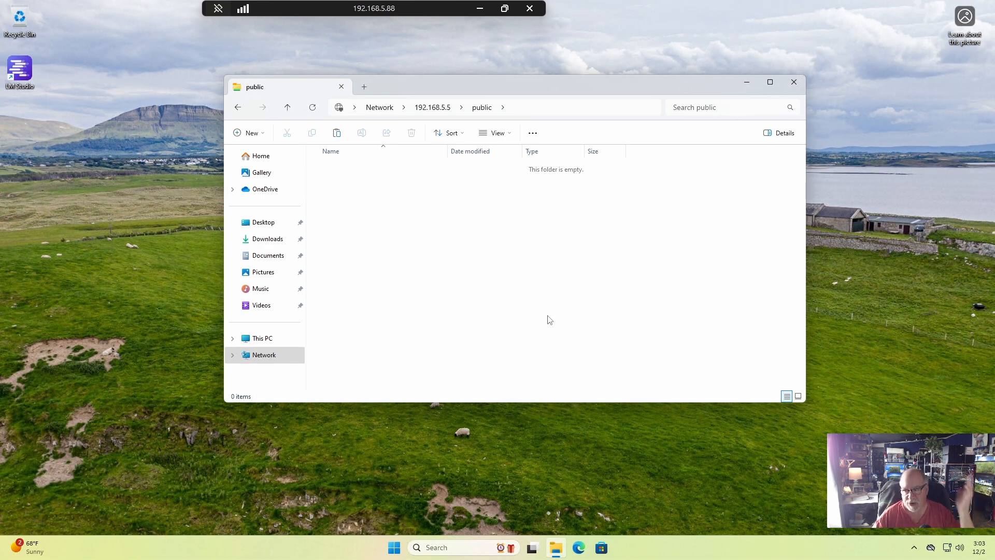
Create a new folder named "new test" inside the public network share.
right_click(371, 225)
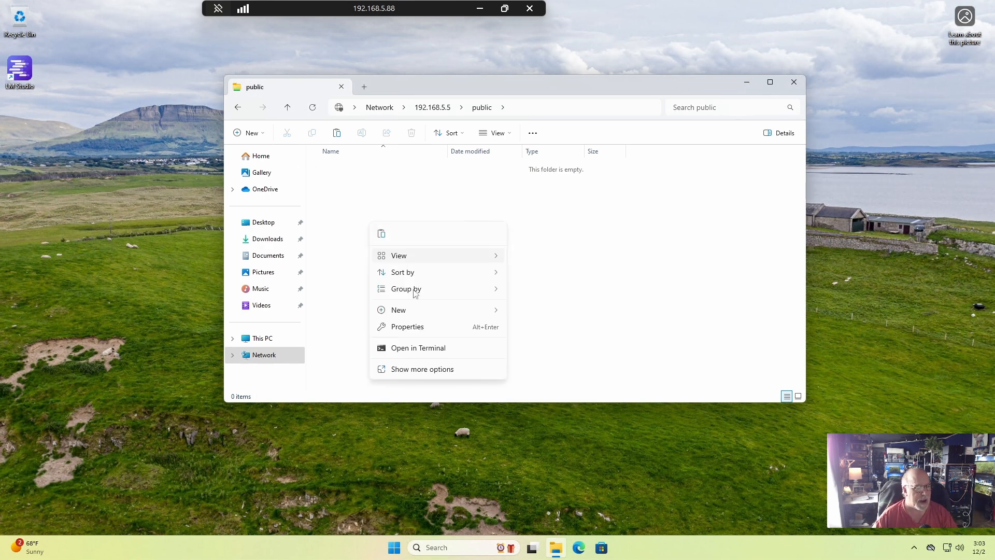
mouse_move(417, 314)
left_click(533, 310)
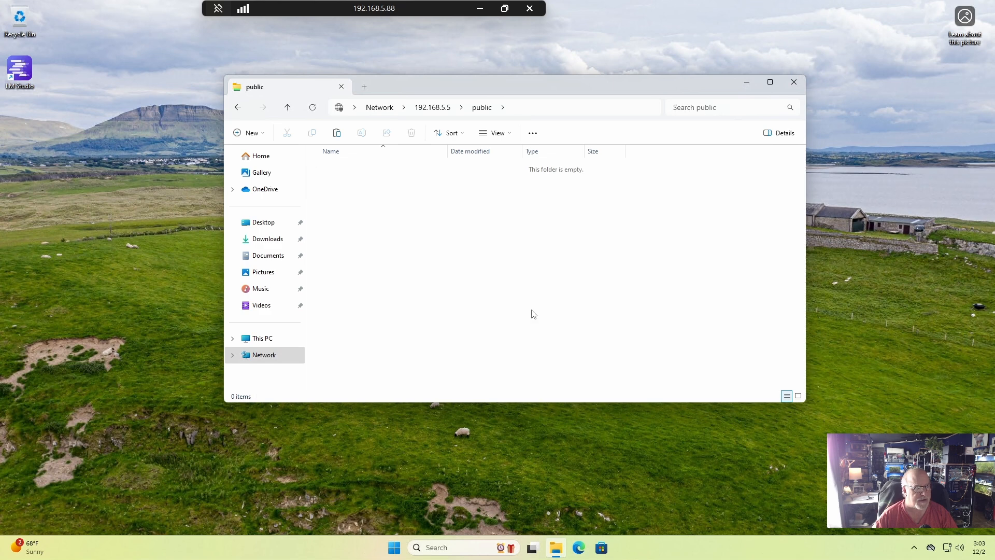
type("new")
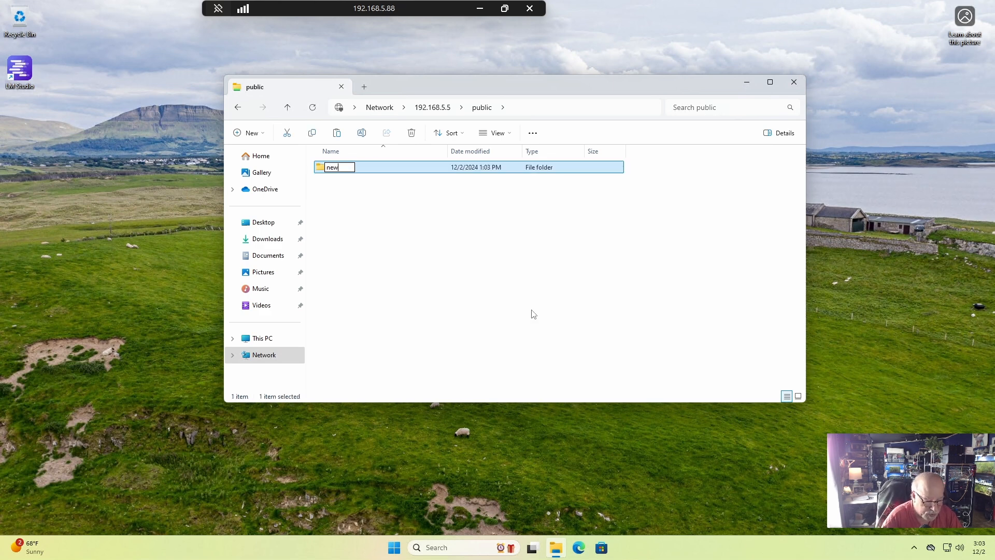
type(" test")
key("Return")
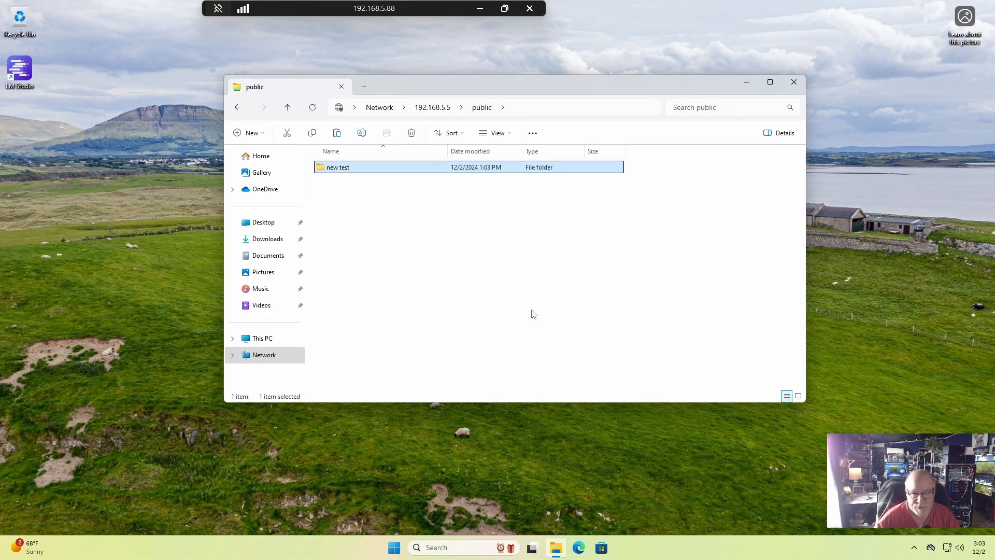
Try to create a new folder inside the apps network share.
left_click(238, 108)
double_click(333, 164)
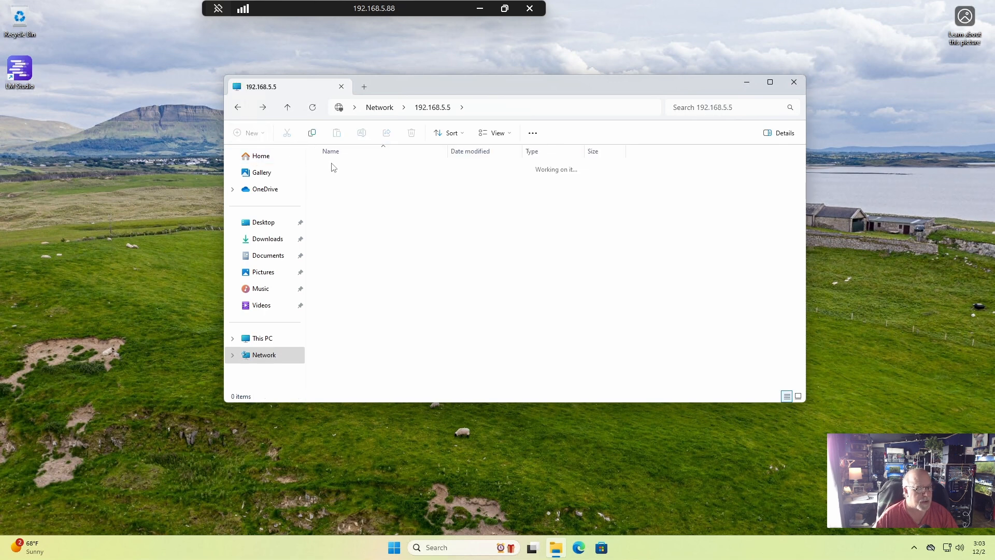
right_click(400, 270)
mouse_move(450, 380)
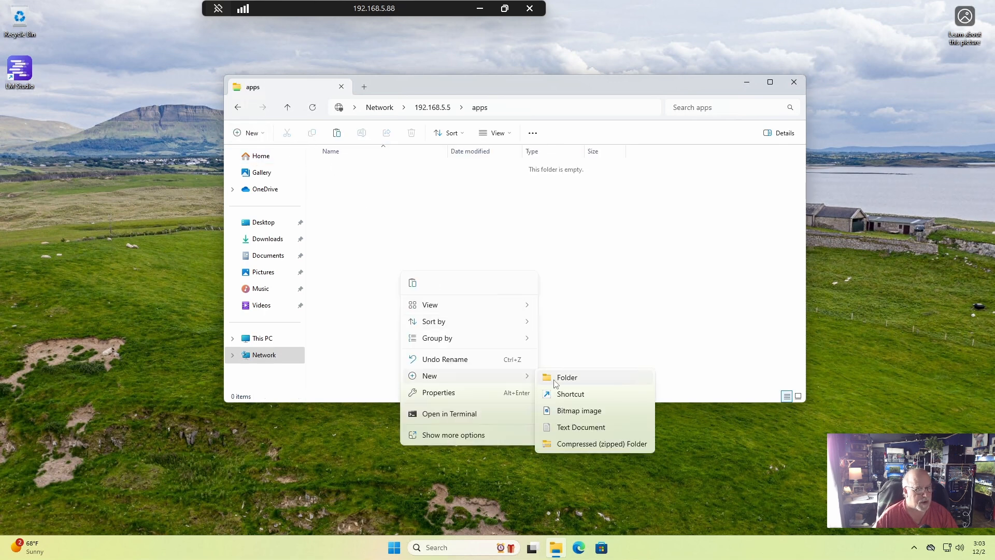
left_click(560, 382)
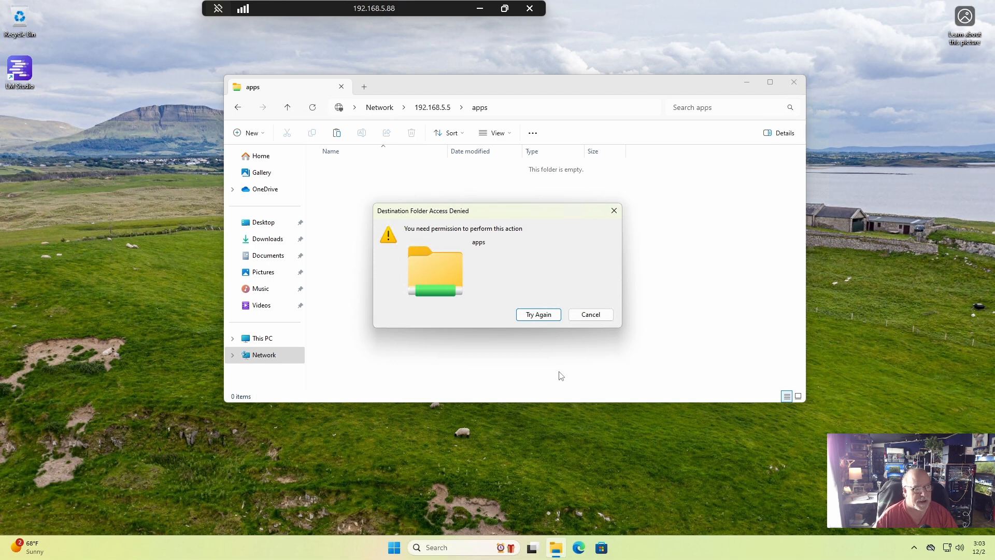
left_click(591, 315)
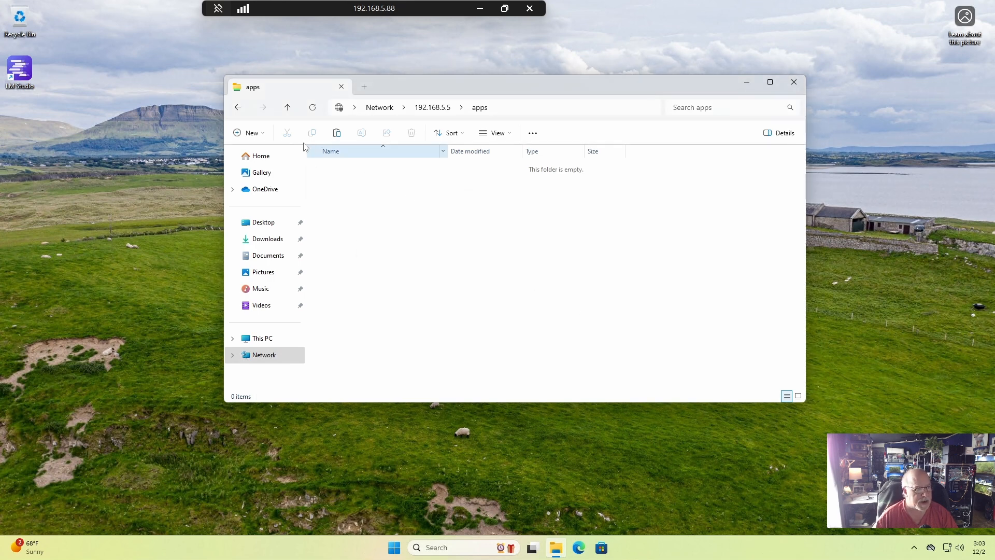
Try to create a new folder inside the media network share.
left_click(239, 107)
double_click(492, 162)
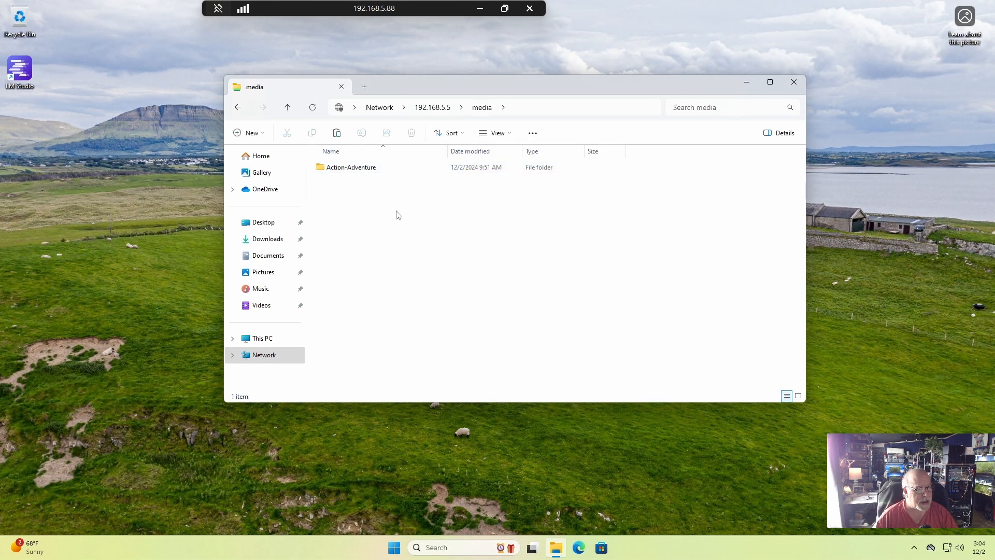
right_click(381, 224)
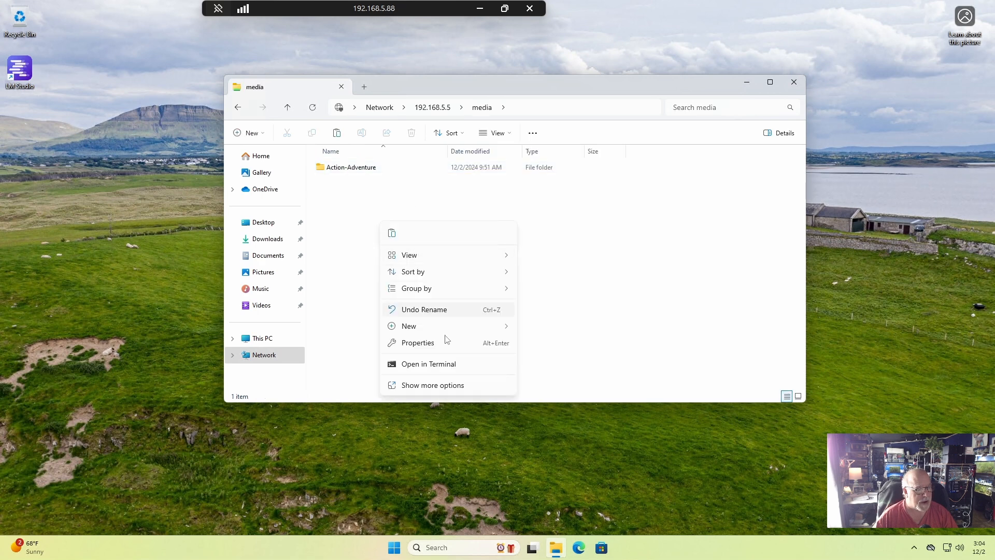
mouse_move(436, 328)
left_click(542, 329)
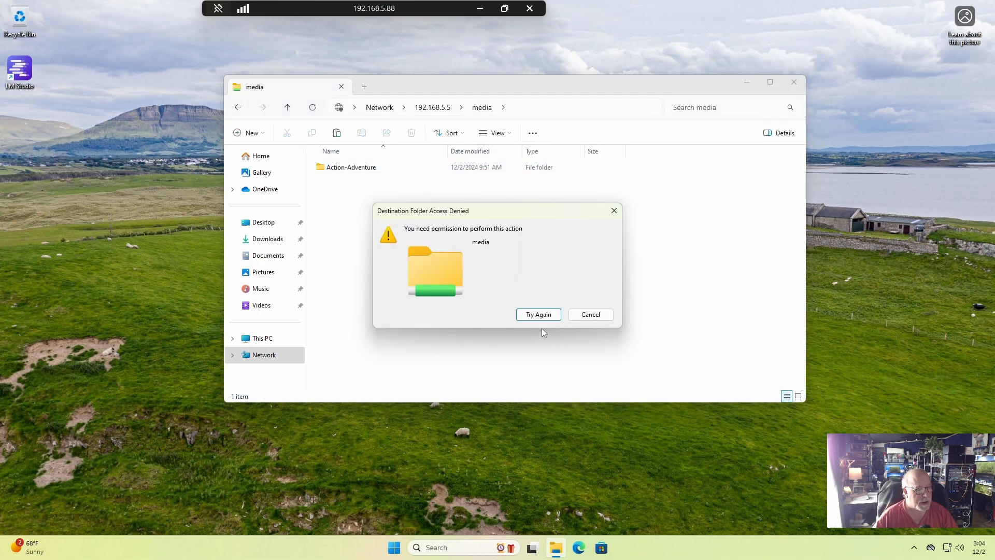
left_click(585, 315)
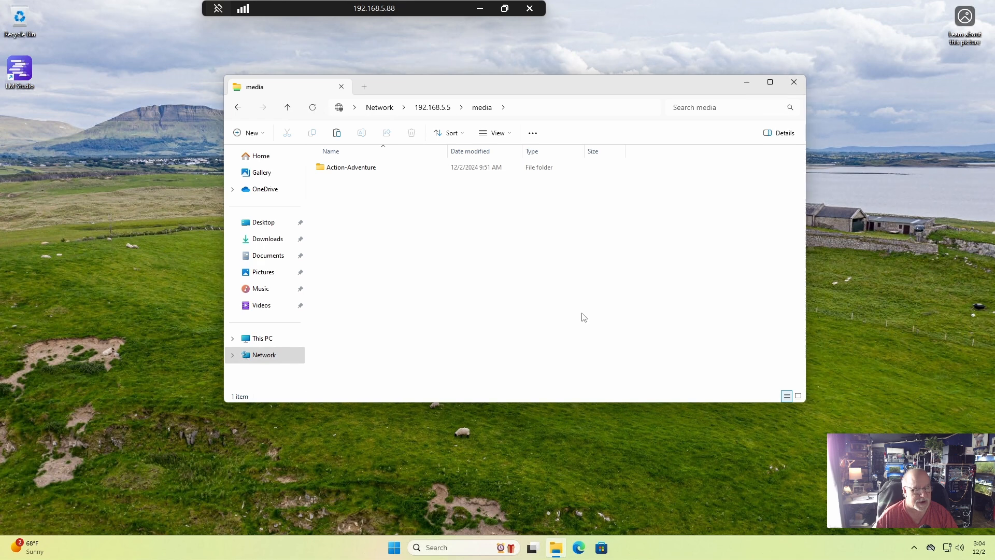
Try to permanently delete the Action-Adventure folder from the media network share.
left_click(356, 168)
left_click(411, 132)
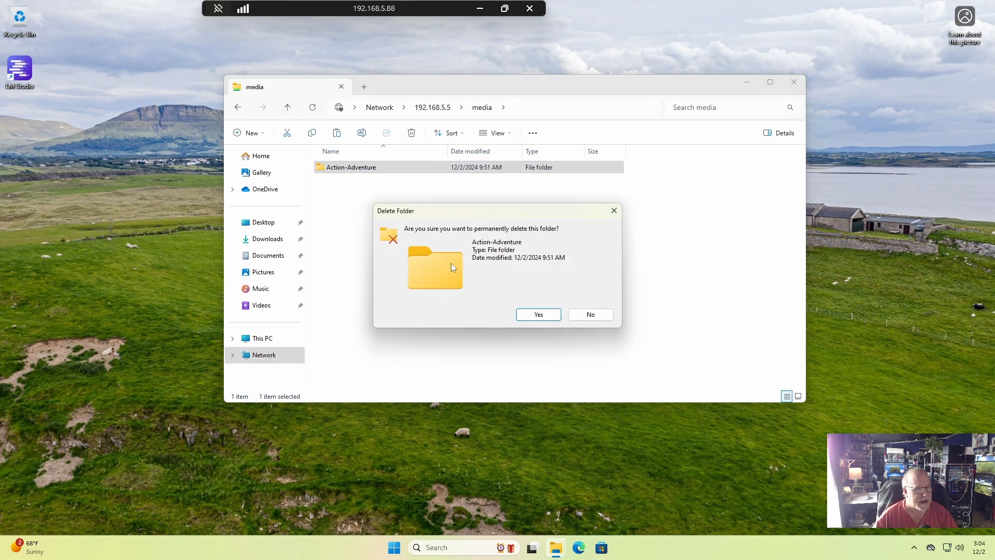
left_click(533, 315)
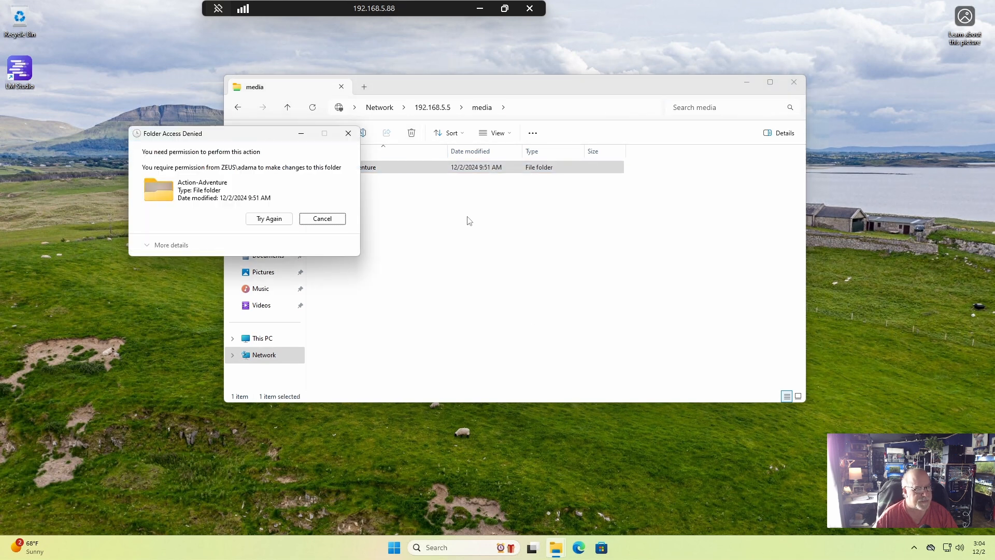
left_click(336, 220)
Check read access to Action-Adventure and its Black Christmas (1974) subfolder in the media share, and return to the list of shares.
double_click(350, 172)
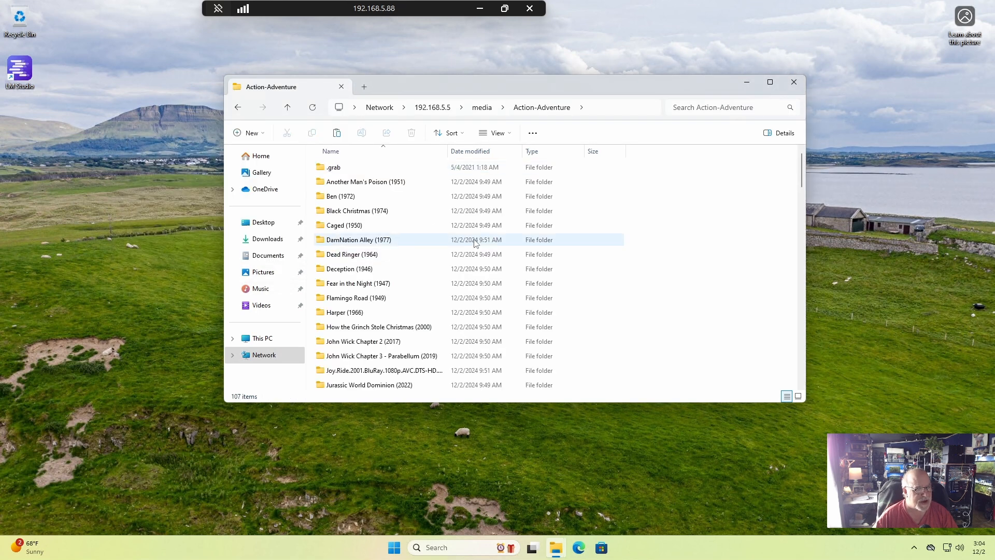
left_click(375, 212)
double_click(375, 212)
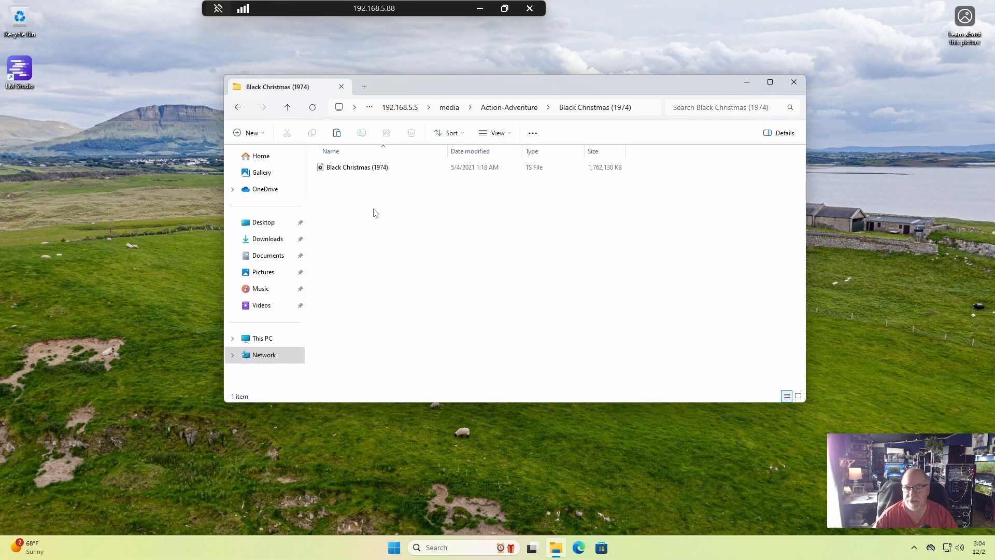
left_click(238, 108)
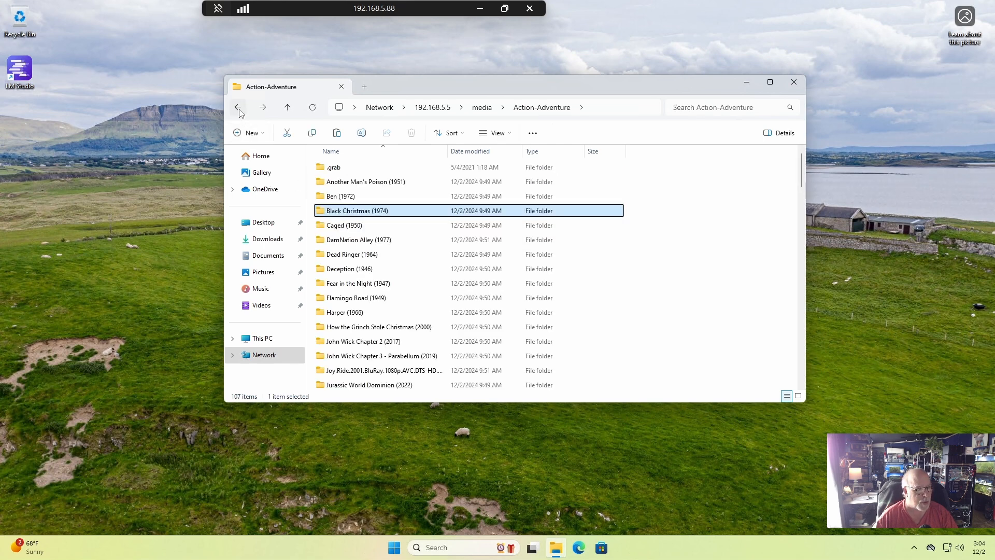
left_click(238, 108)
left_click(239, 108)
left_click(238, 108)
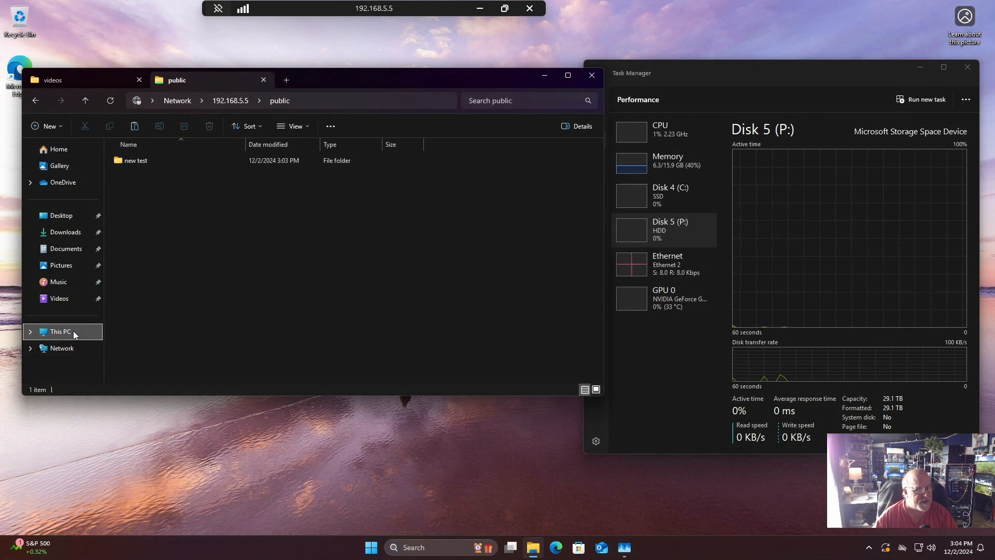
On the 192.168.5.5 PC, open the Advanced Sharing permissions of the apps folder on Pool1 (P:).
left_click(73, 331)
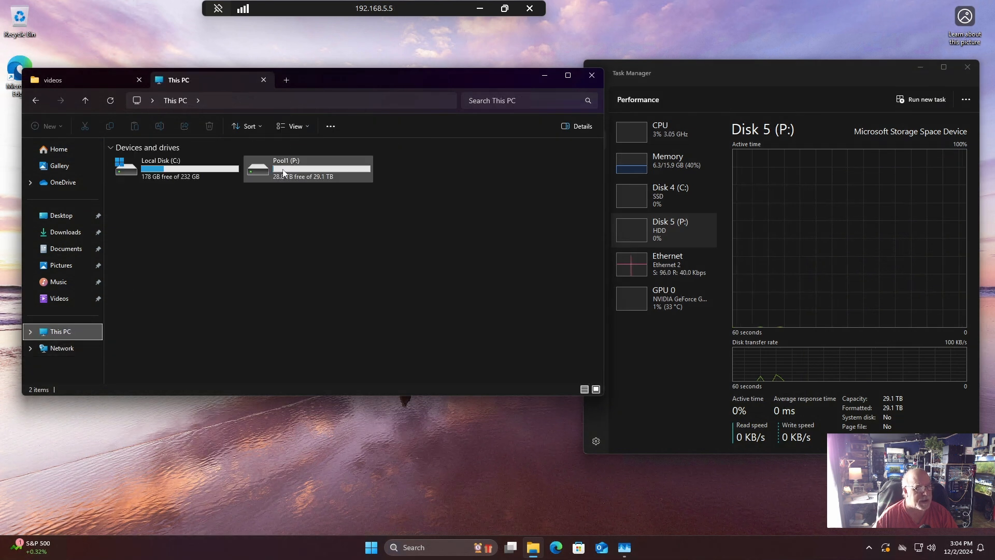
double_click(282, 169)
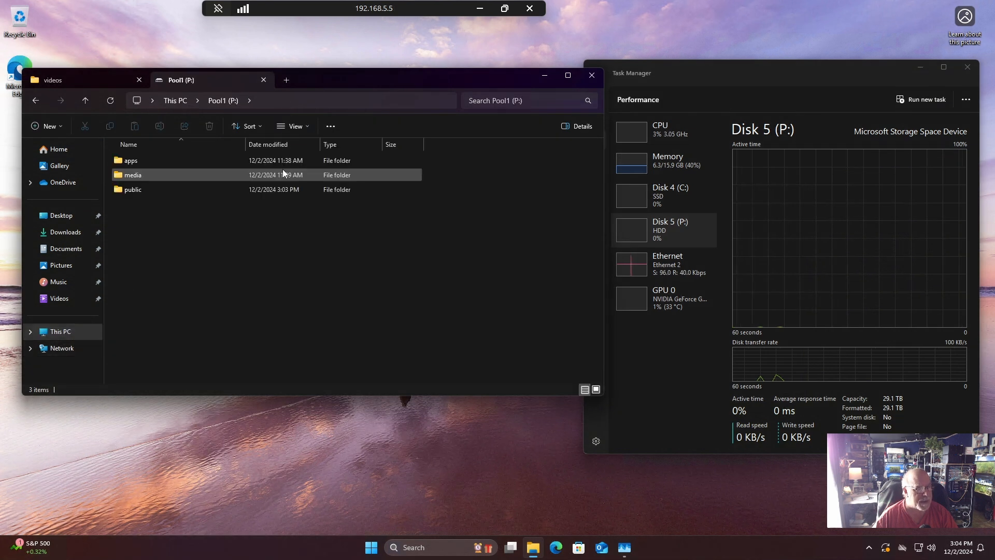
left_click(137, 164)
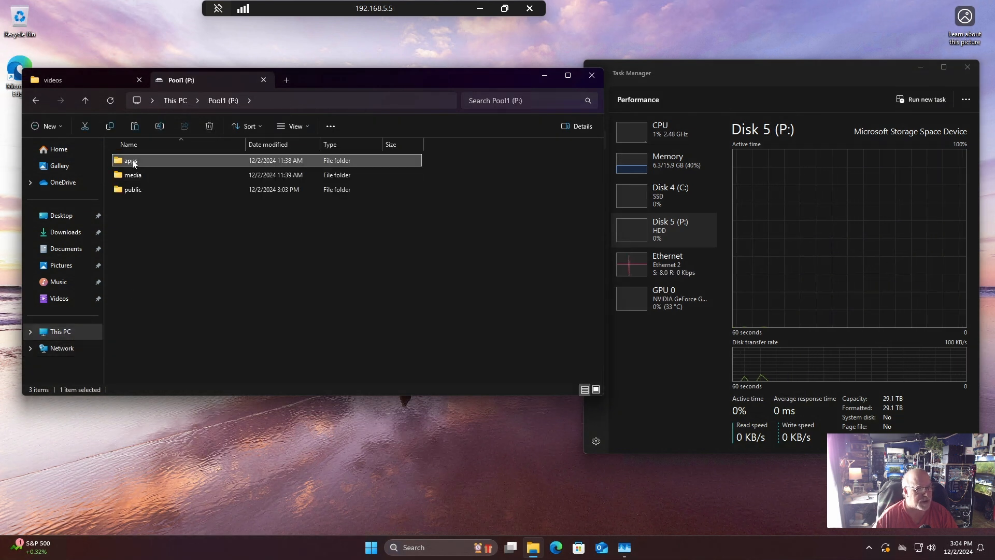
right_click(133, 163)
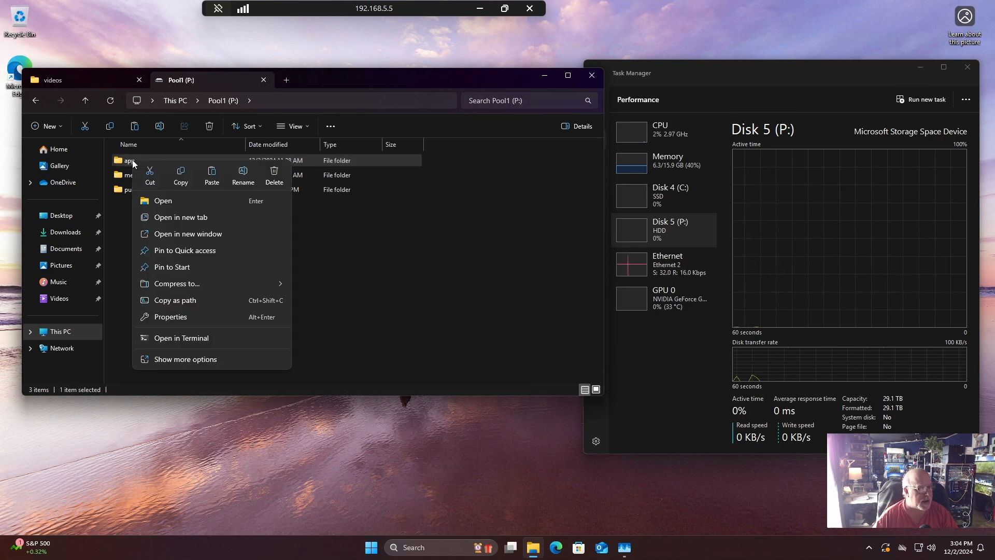
left_click(188, 317)
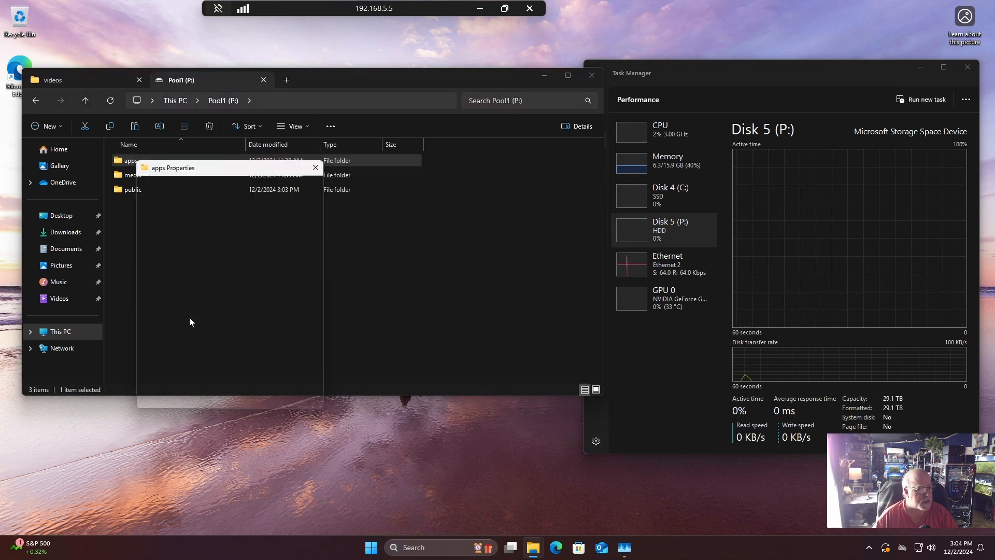
left_click(177, 185)
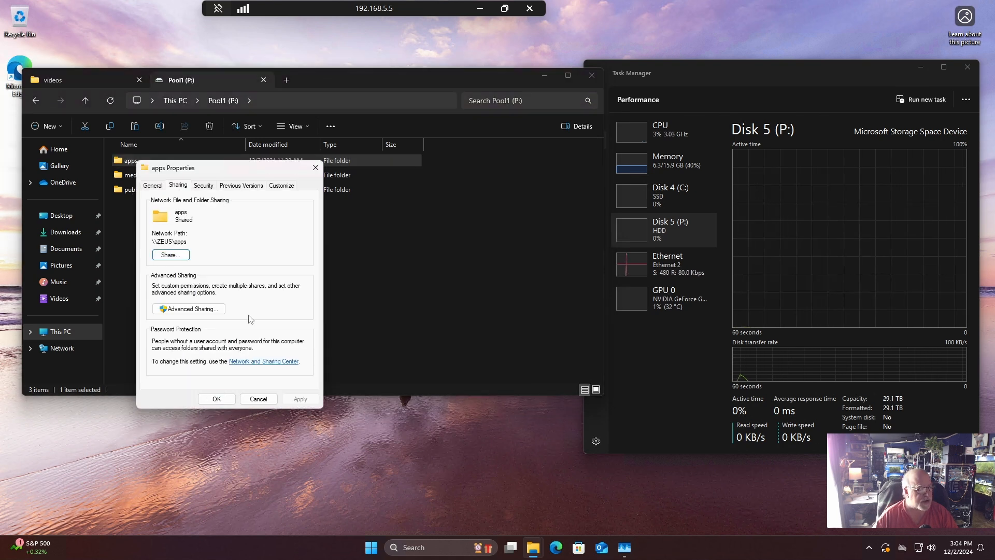
left_click(205, 310)
left_click(177, 327)
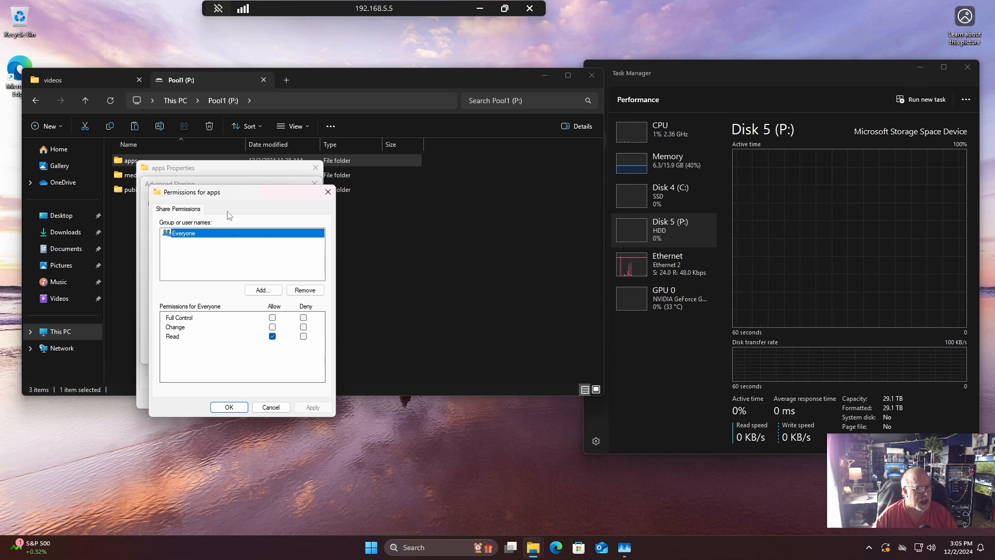
Allow Everyone the Change permission on the apps share, apply it, and close the folder's properties.
left_click(272, 326)
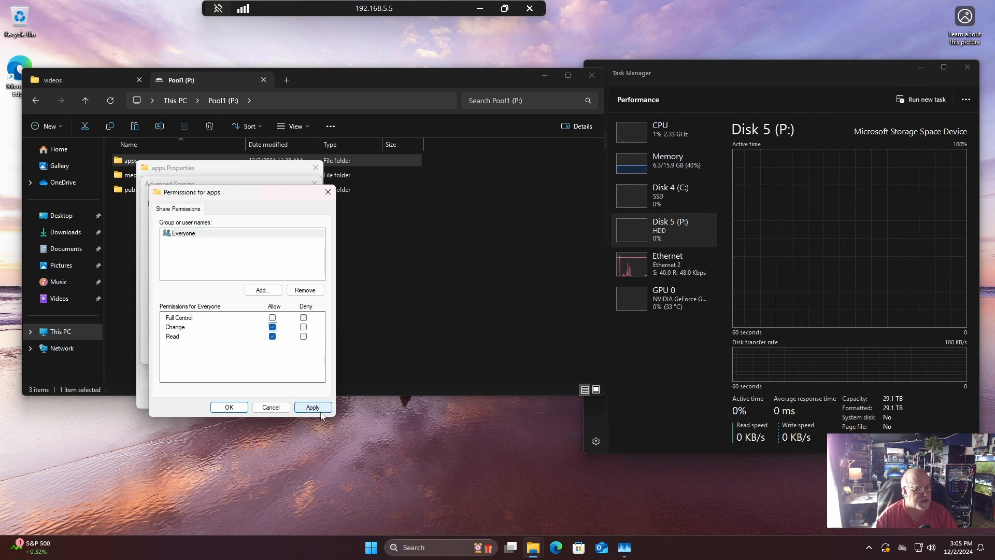
left_click(311, 409)
left_click(229, 407)
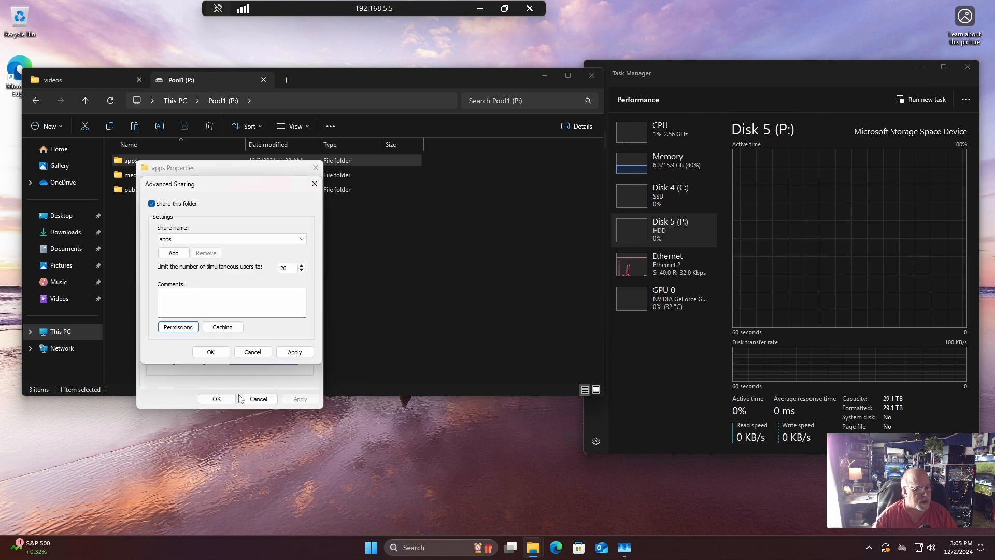
left_click(293, 352)
left_click(219, 356)
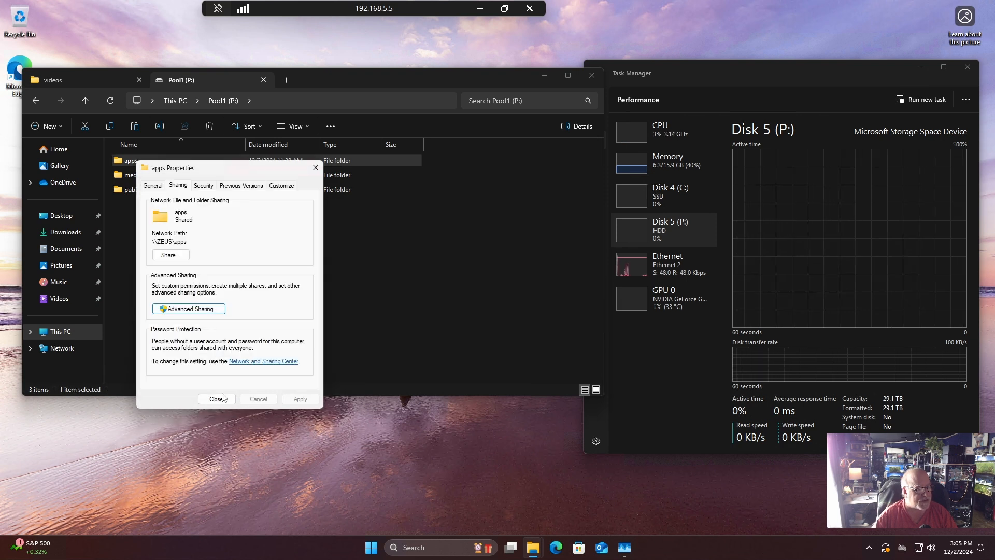
left_click(219, 397)
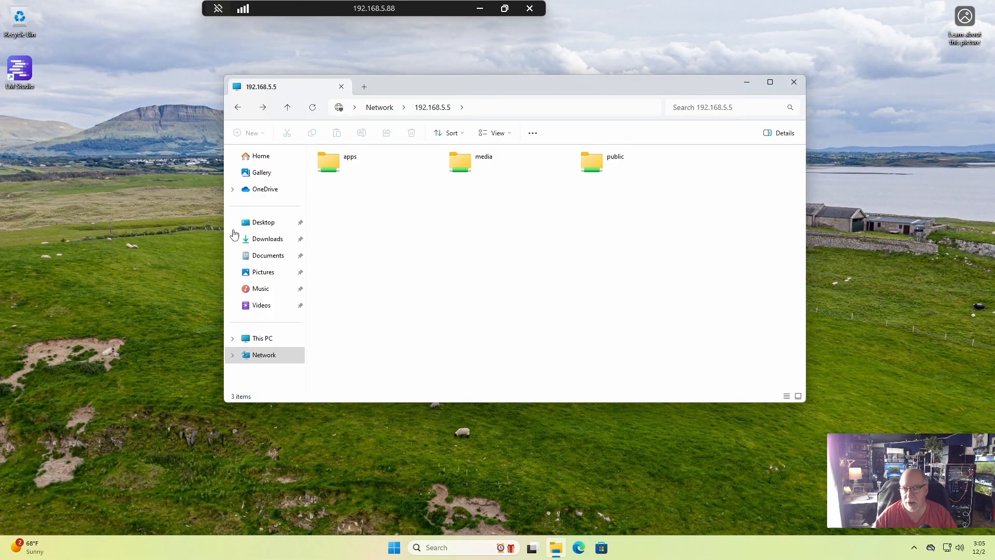
On the 192.168.5.88 PC, create a new folder named test inside the apps network share.
double_click(330, 165)
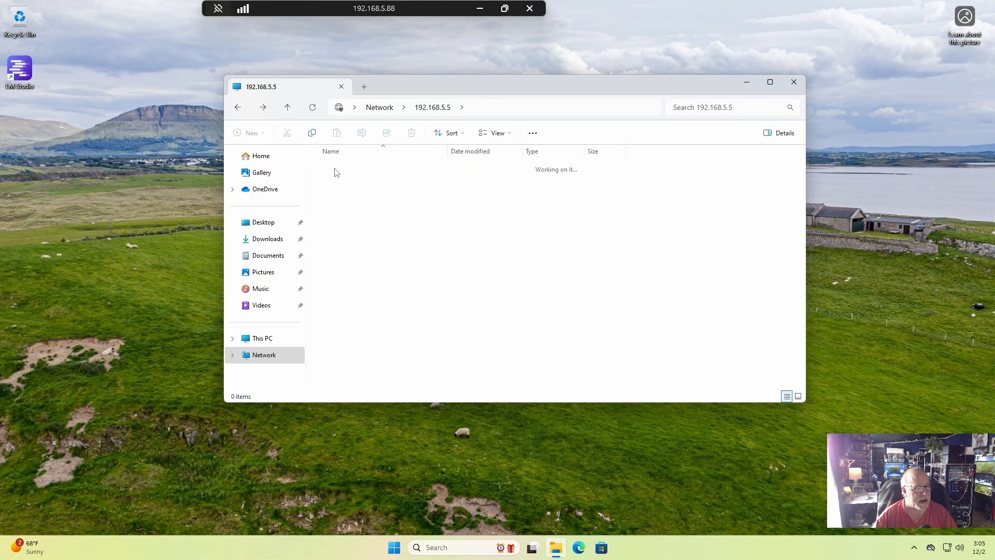
right_click(350, 208)
mouse_move(400, 309)
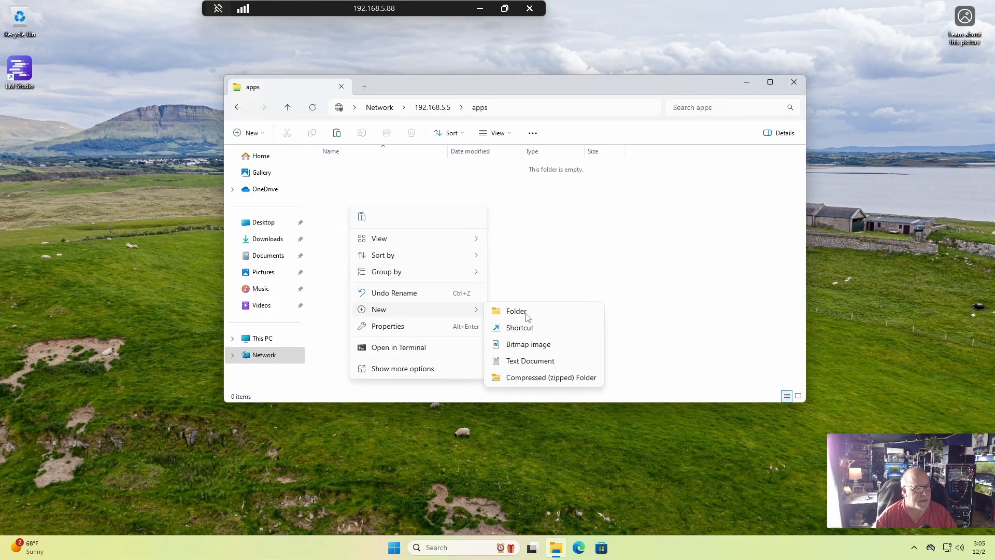
left_click(540, 317)
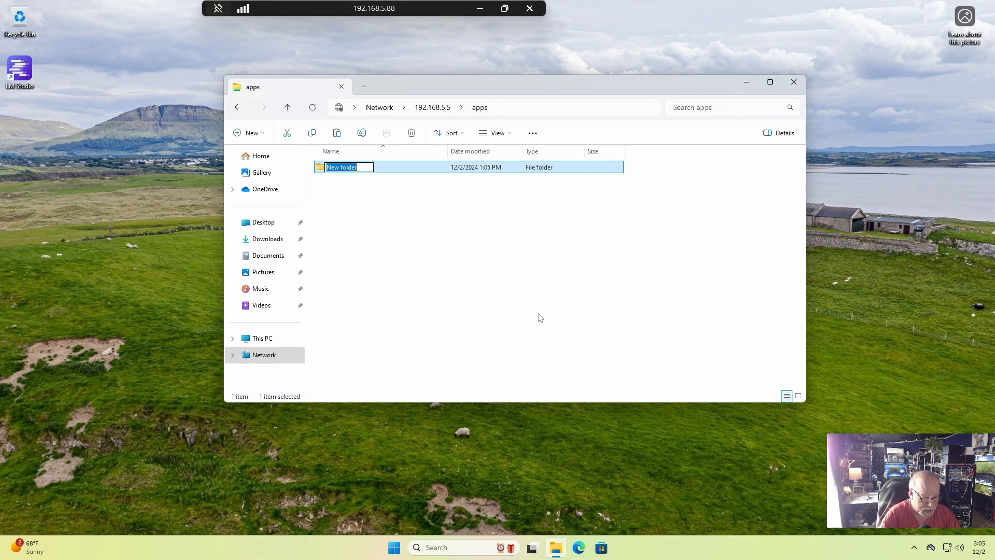
type("test")
key("Return")
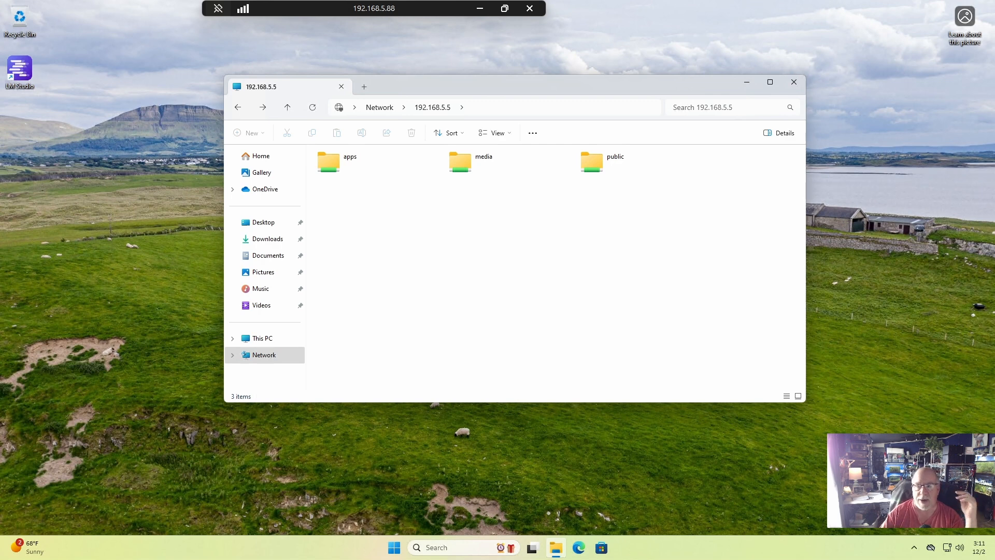
Check the contents and full network path of the apps share, and return to the list of shares.
double_click(333, 160)
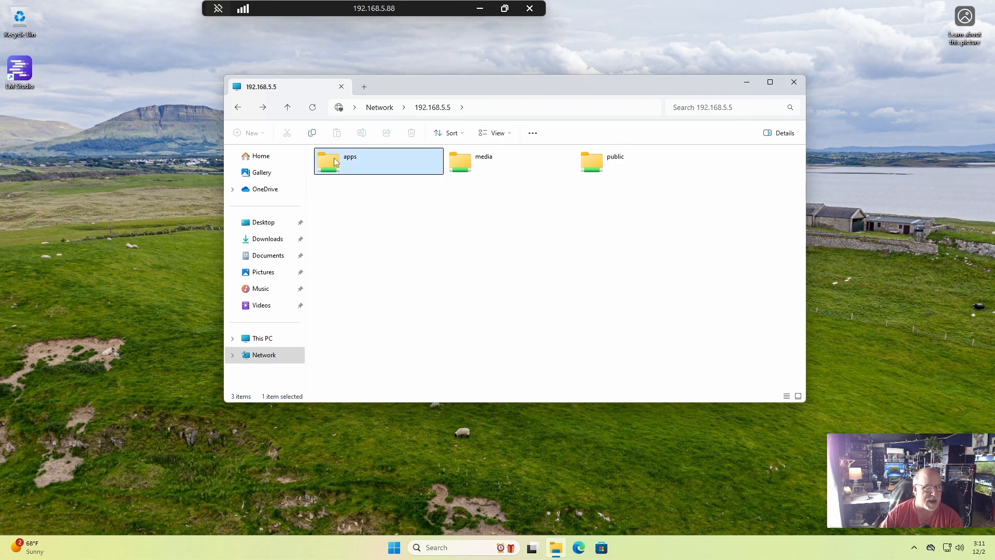
left_click(575, 108)
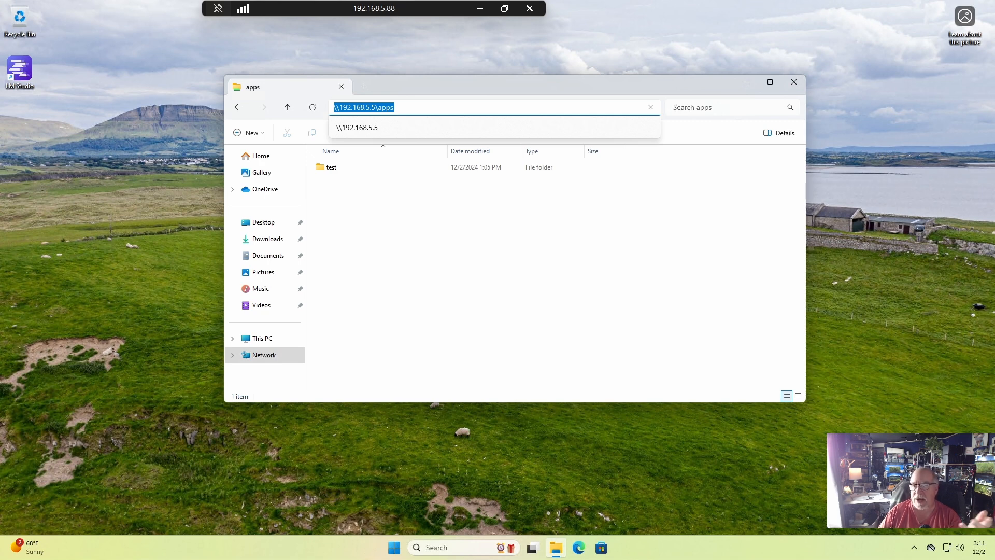
left_click(417, 275)
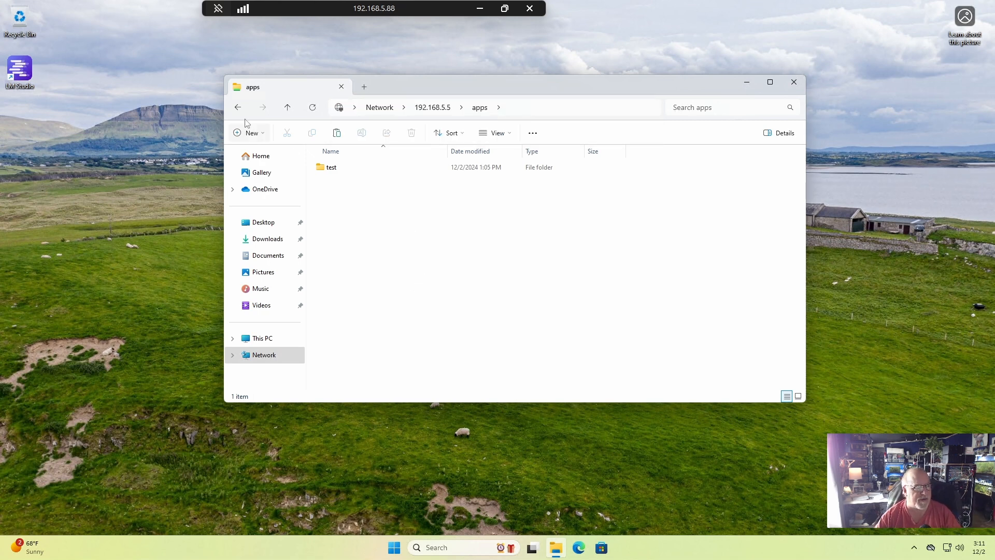
left_click(237, 107)
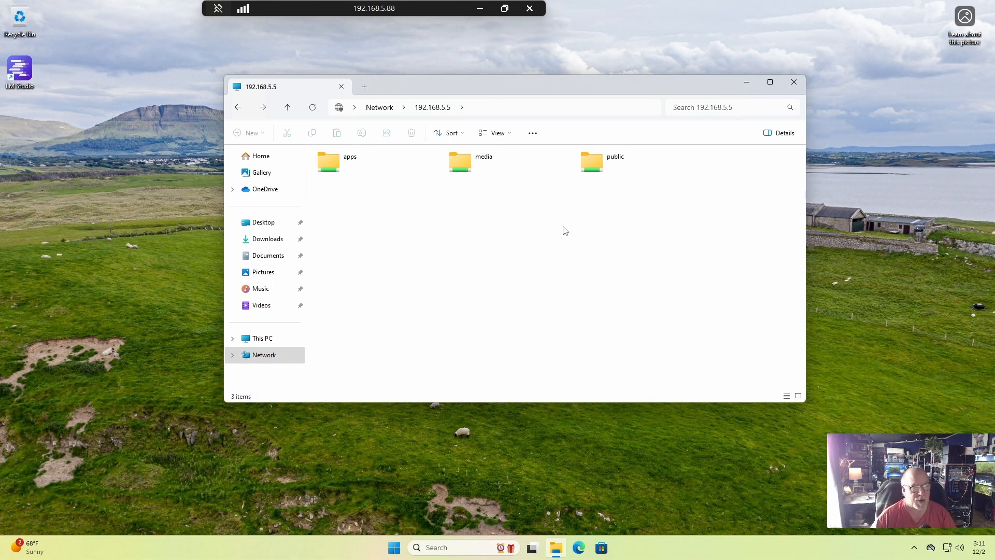
Map the apps share to drive Z: with reconnection at sign-in, and check the mapped drive under This PC.
left_click(330, 167)
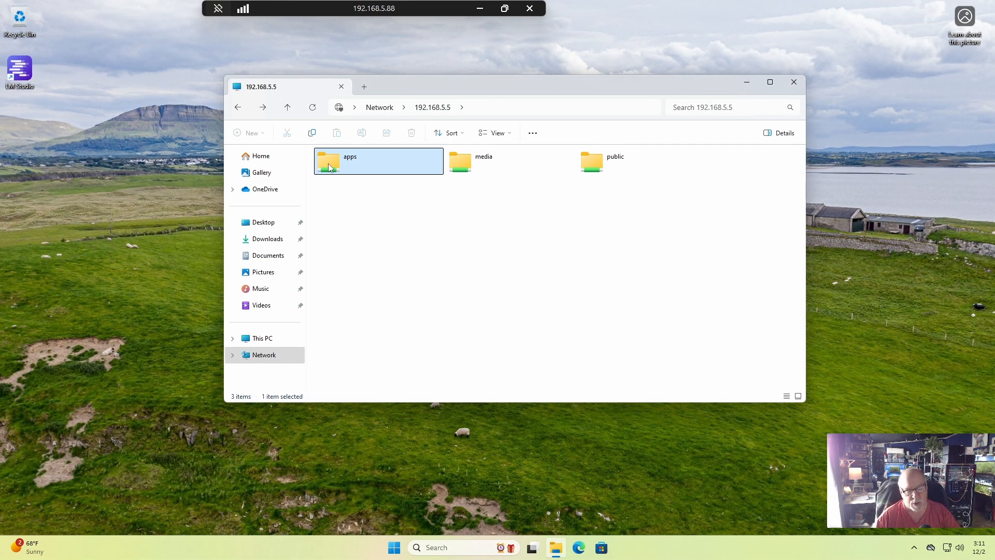
right_click(329, 167)
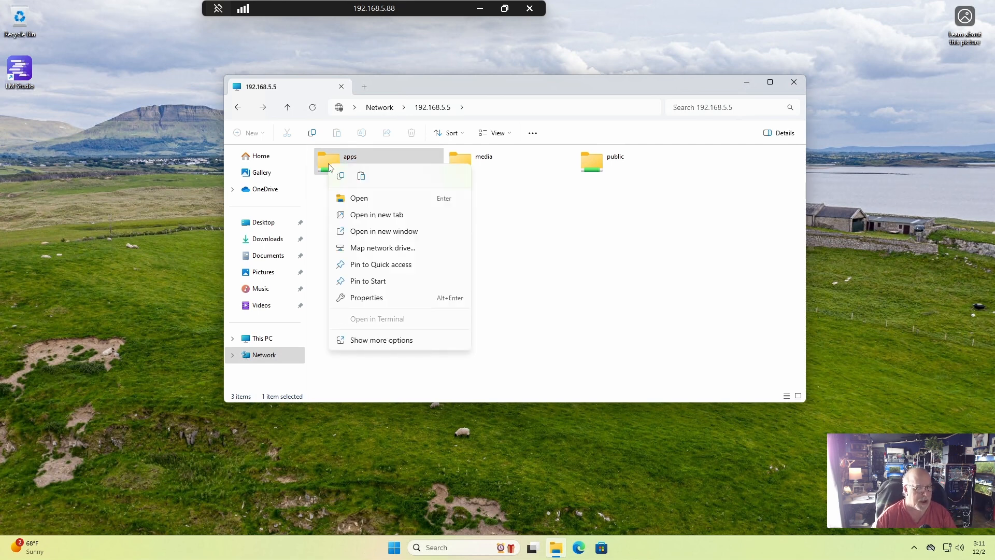
left_click(377, 247)
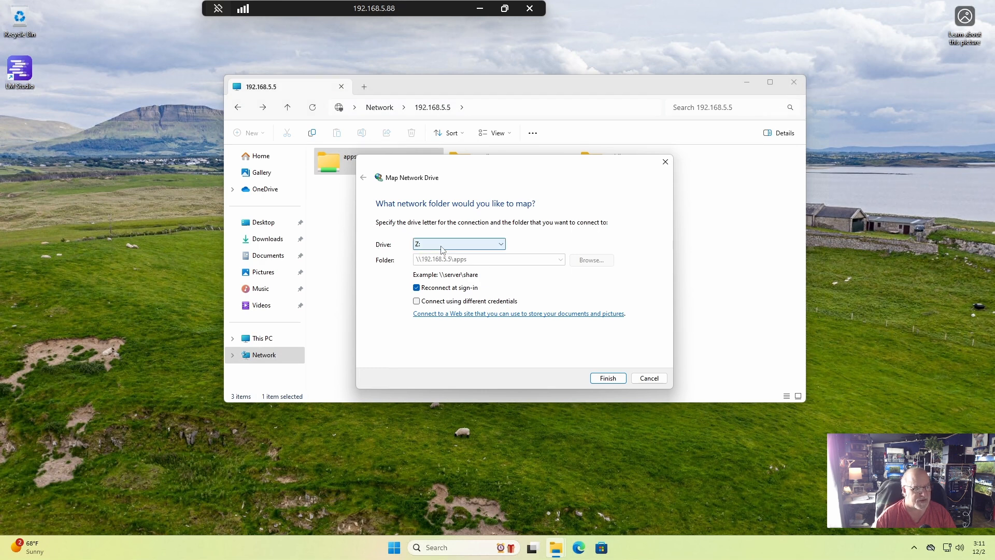
left_click(501, 245)
left_click(500, 245)
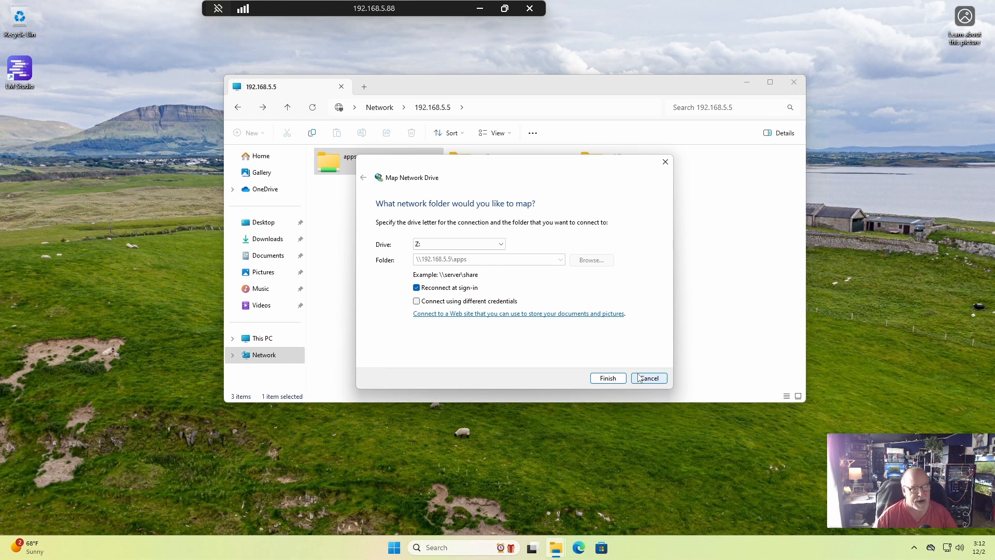
left_click(608, 379)
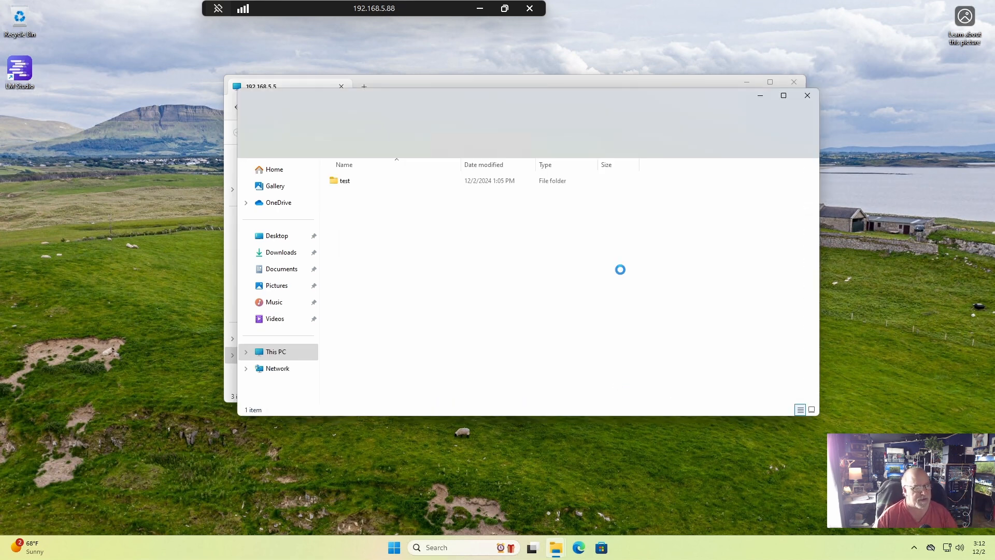
left_click(275, 351)
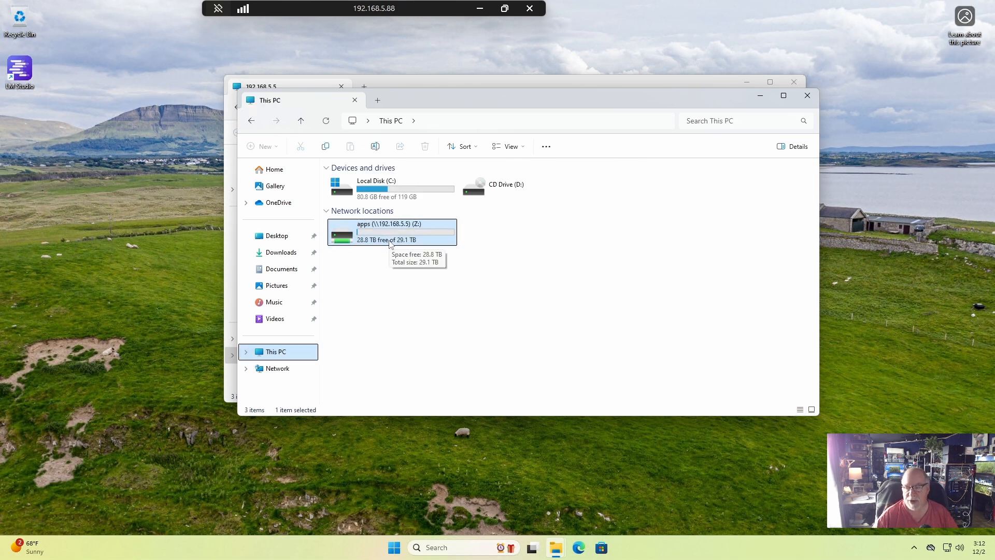
left_click(801, 101)
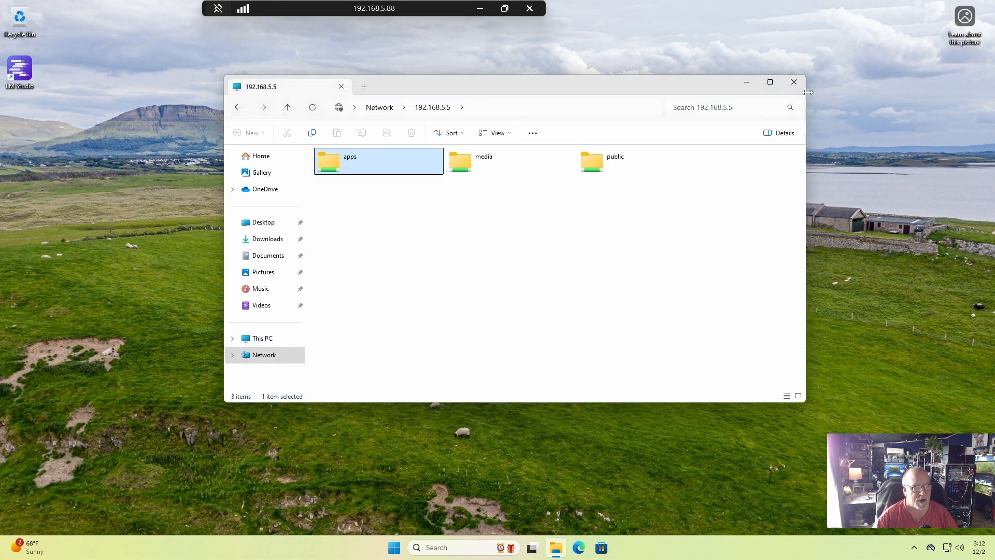
Map the media share to drive M: with reconnection at sign-in, and close the window of the mapped drive.
left_click(462, 176)
right_click(463, 175)
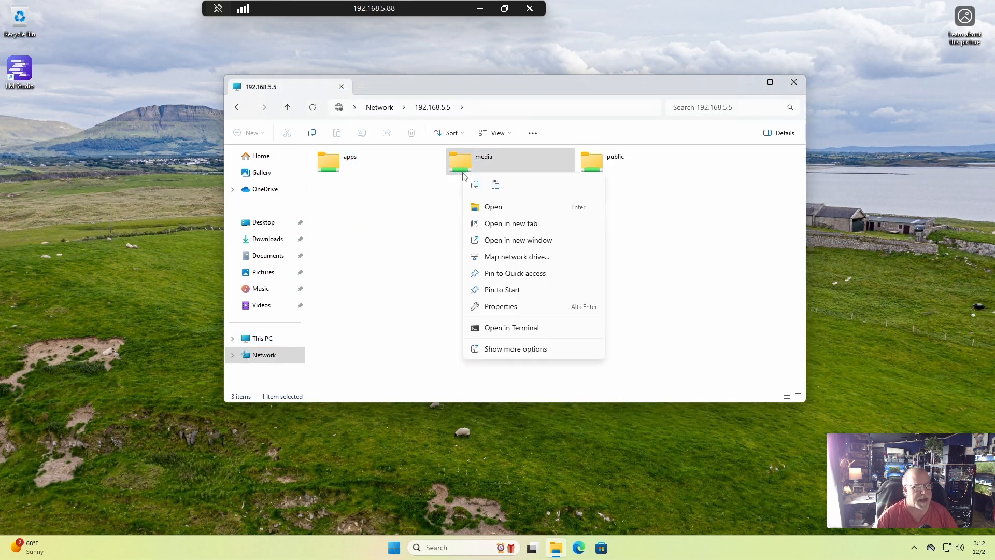
left_click(513, 260)
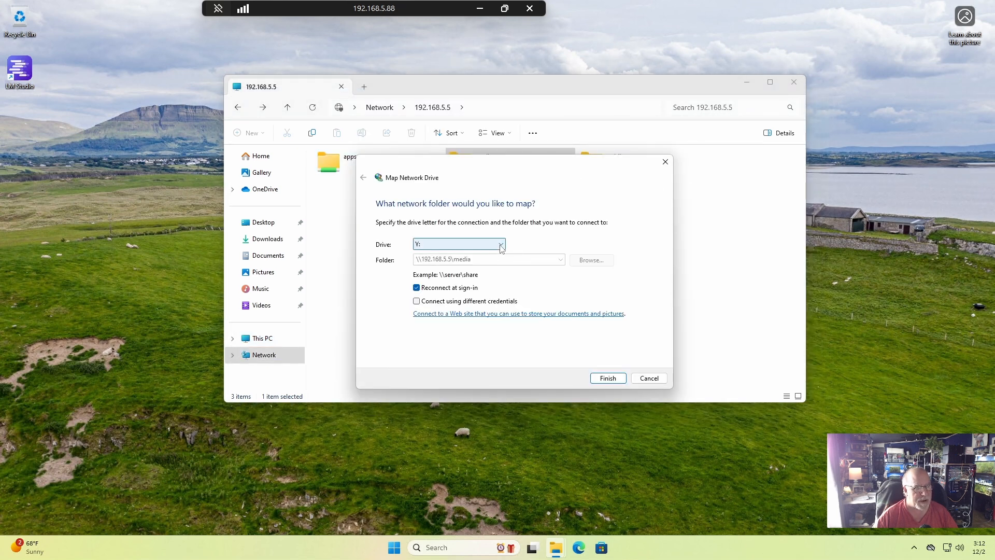
left_click(484, 244)
left_click(442, 350)
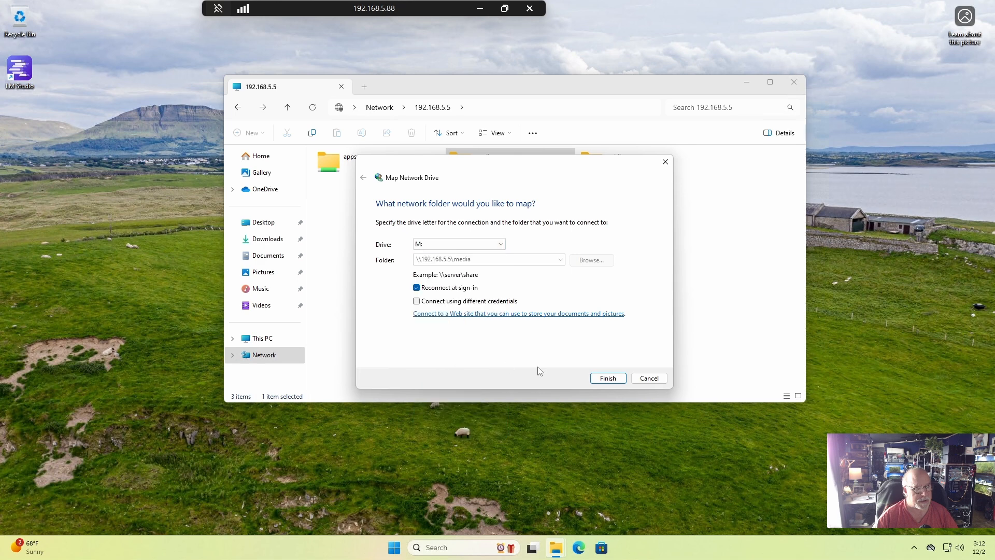
left_click(607, 378)
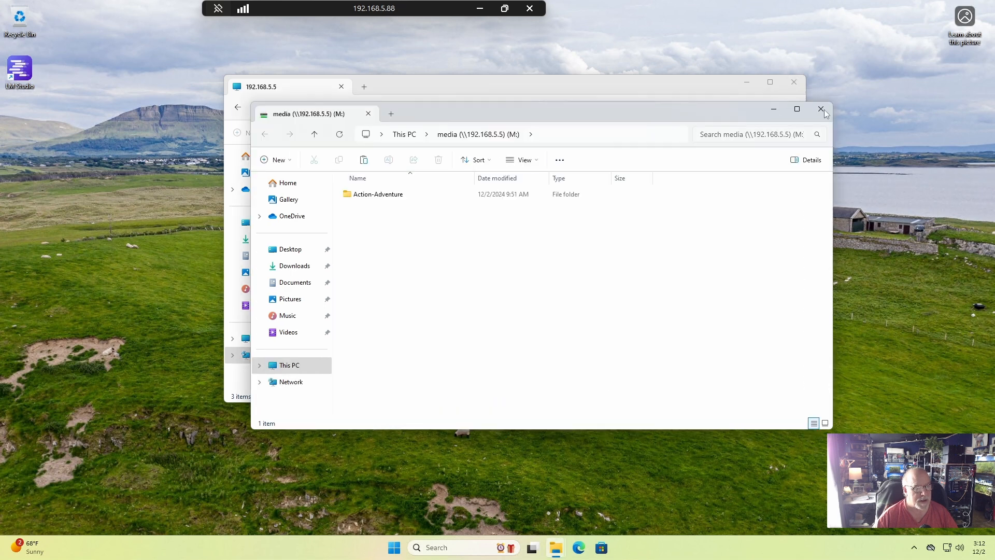
left_click(823, 107)
Map the public share to network drive P: and go to This PC to view the mapped drives.
right_click(602, 171)
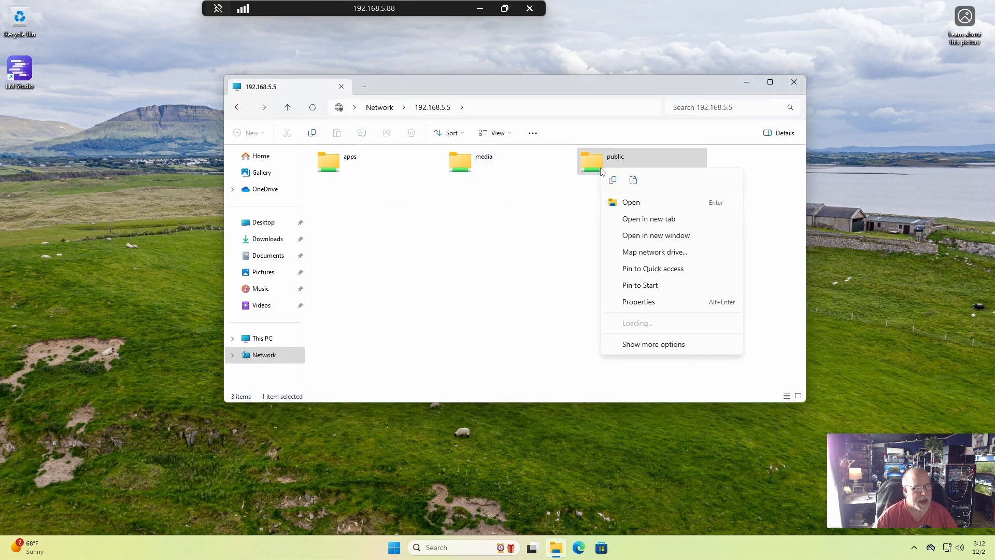
left_click(647, 252)
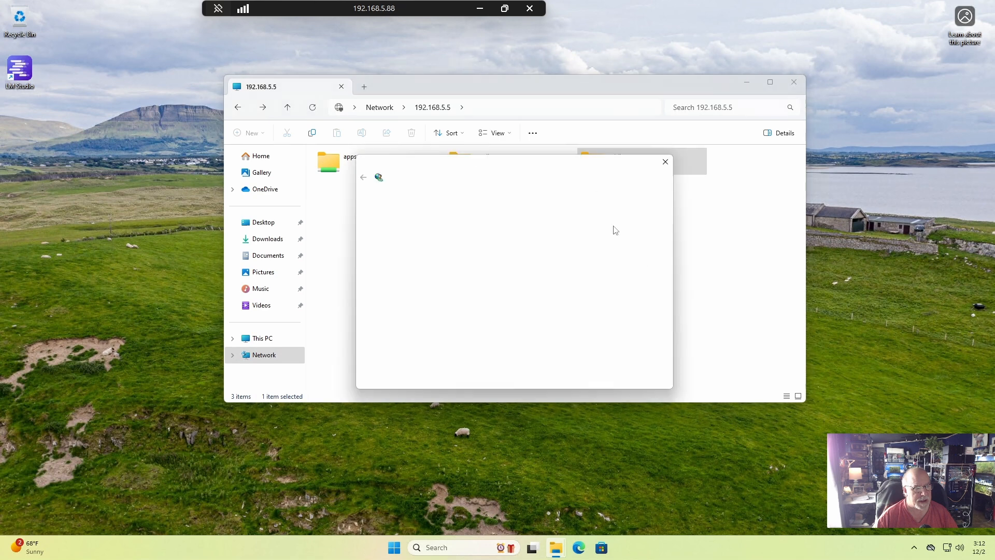
left_click(502, 244)
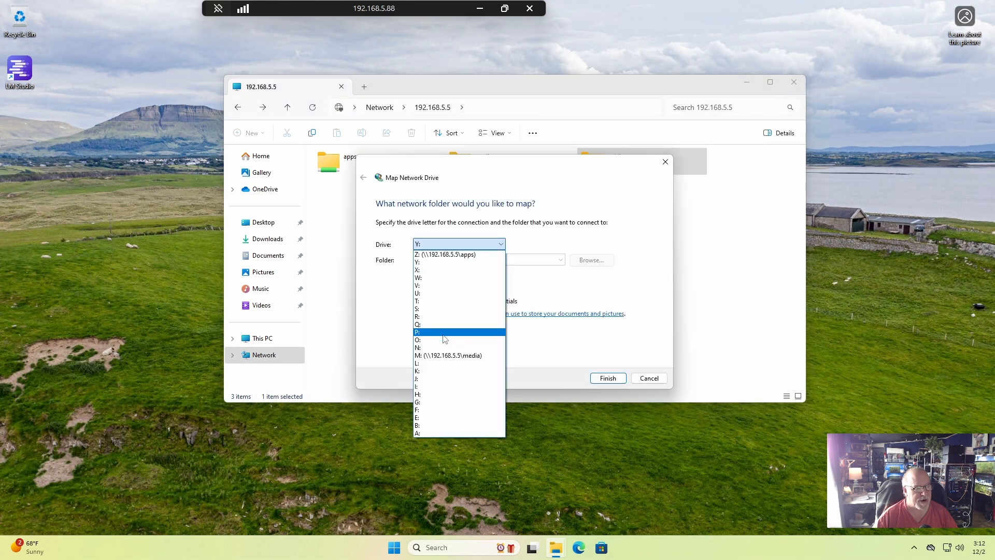
left_click(445, 335)
left_click(619, 382)
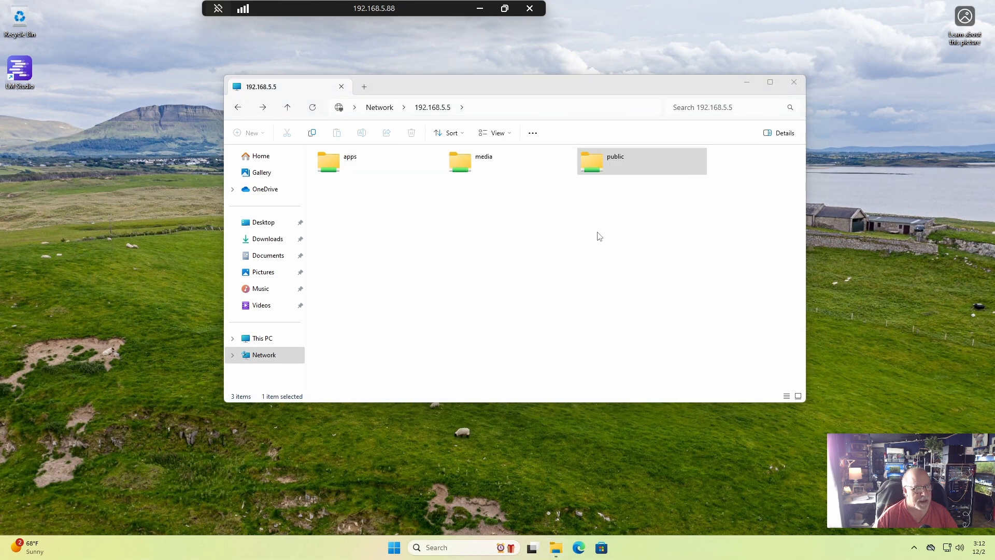
left_click(317, 383)
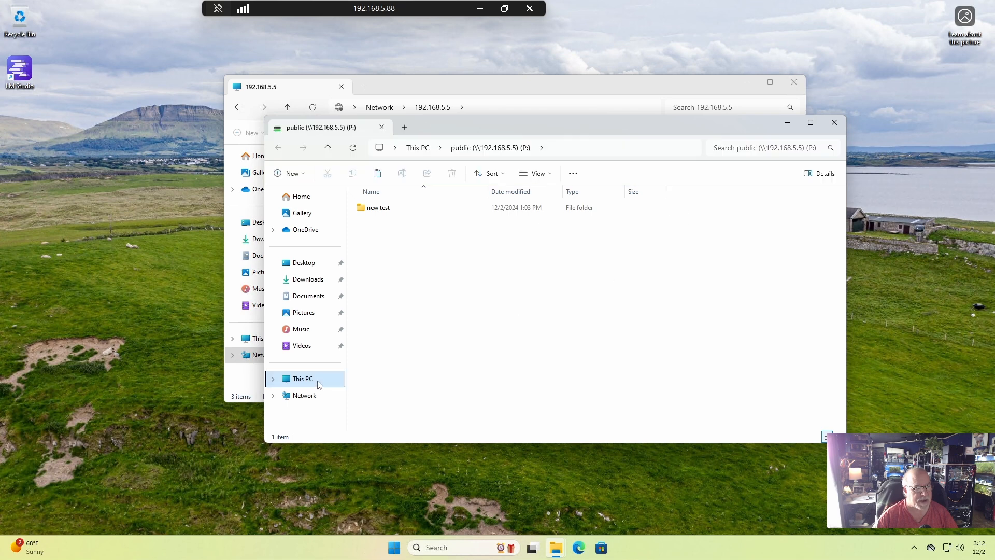